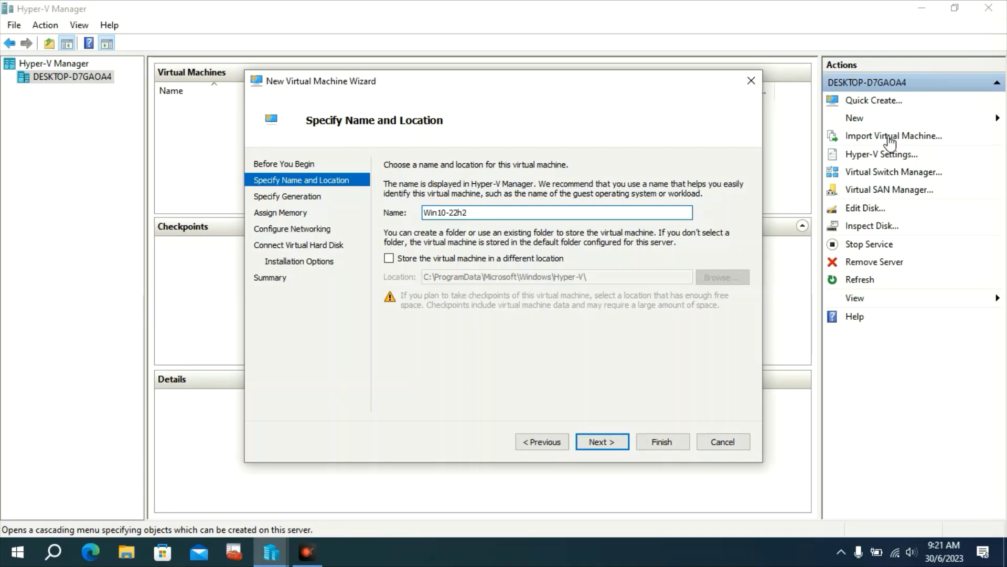
# Name the VM Win10-22h2 as Generation 2 with 1024 MB memory, no network, and a new 127 GB disk
pyautogui.click(602, 443)
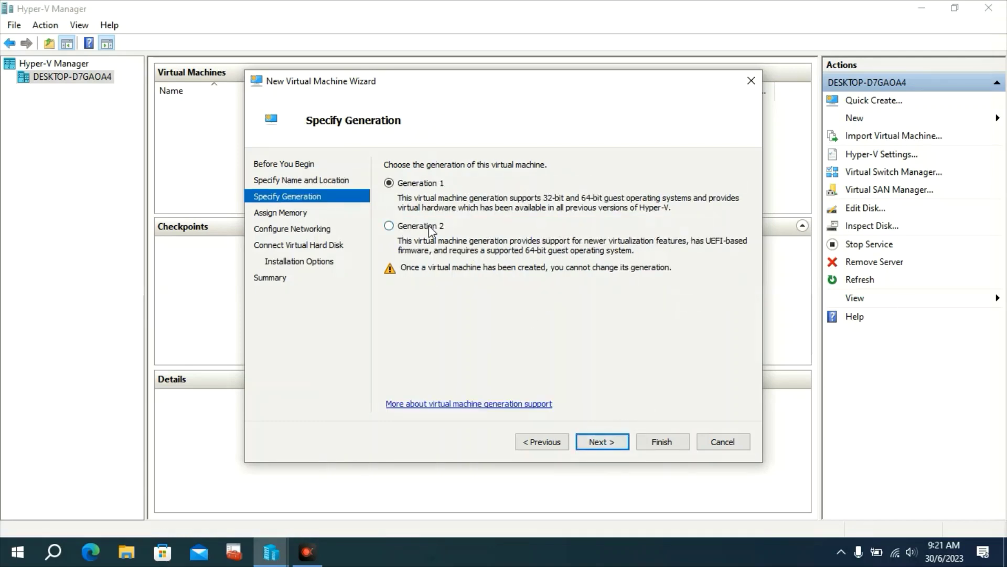
pyautogui.click(429, 229)
pyautogui.click(584, 438)
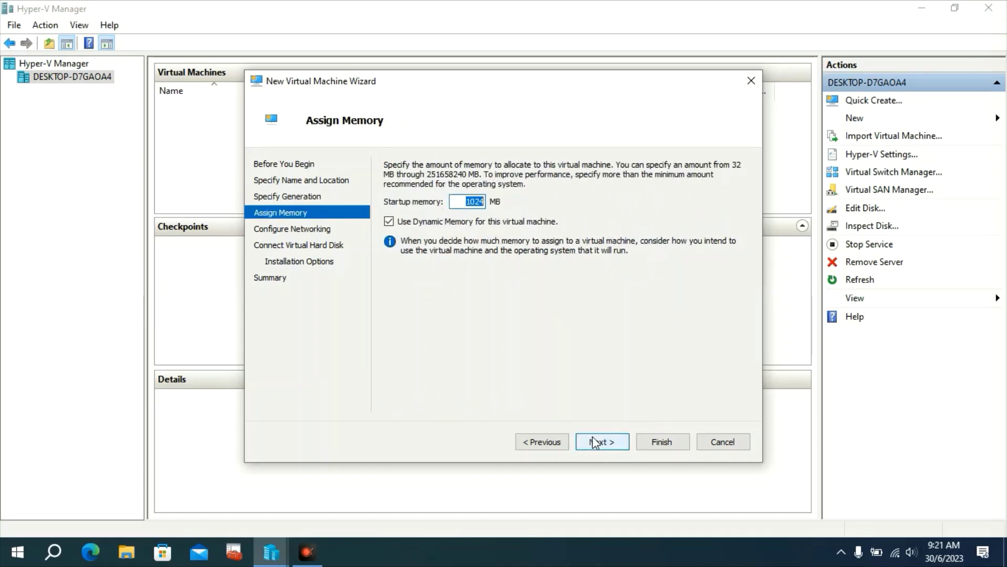
pyautogui.click(594, 442)
pyautogui.click(593, 435)
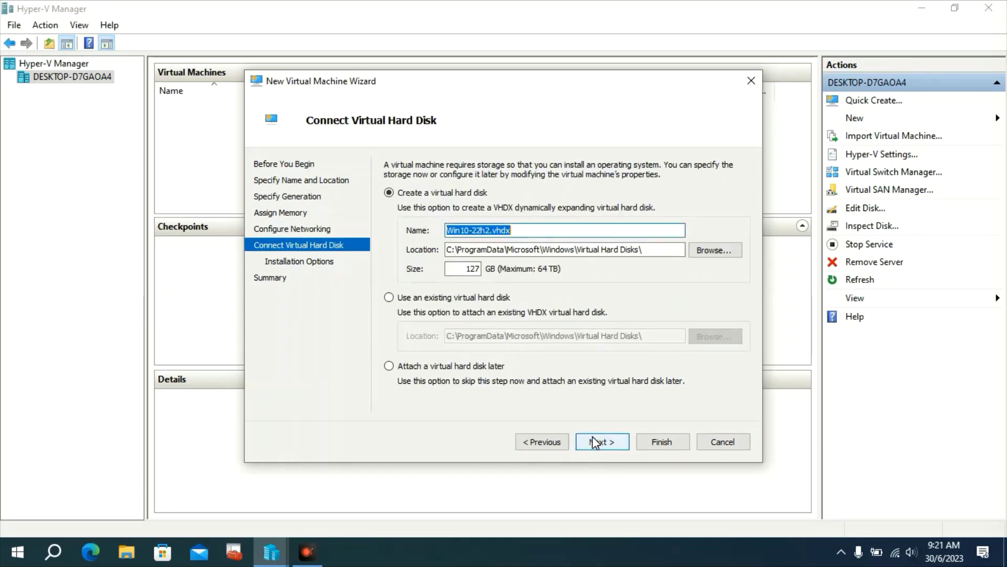
pyautogui.click(604, 450)
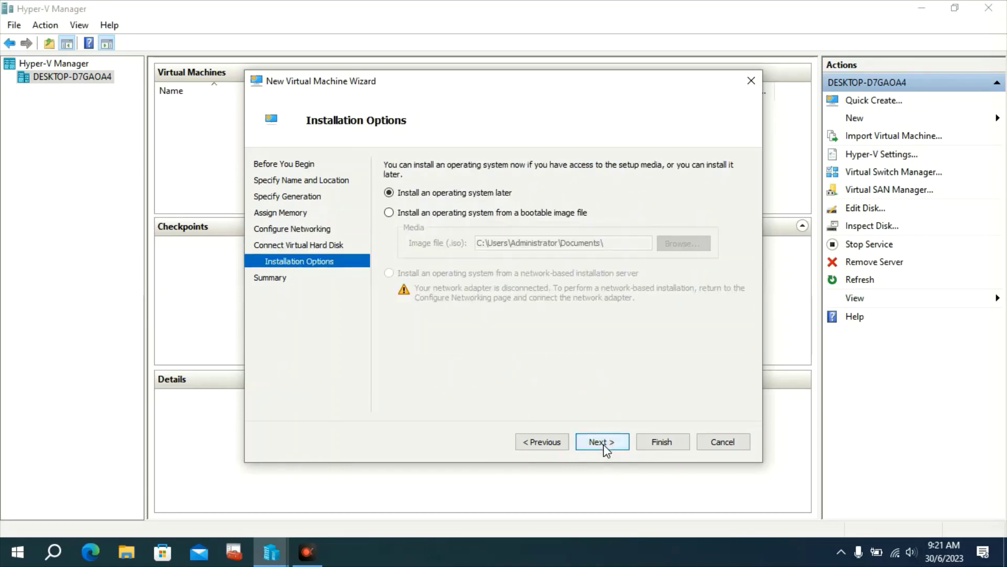
# Set Win10_22H2_x64.ISO as the installation image and finish creating the machine
pyautogui.click(470, 214)
pyautogui.click(676, 244)
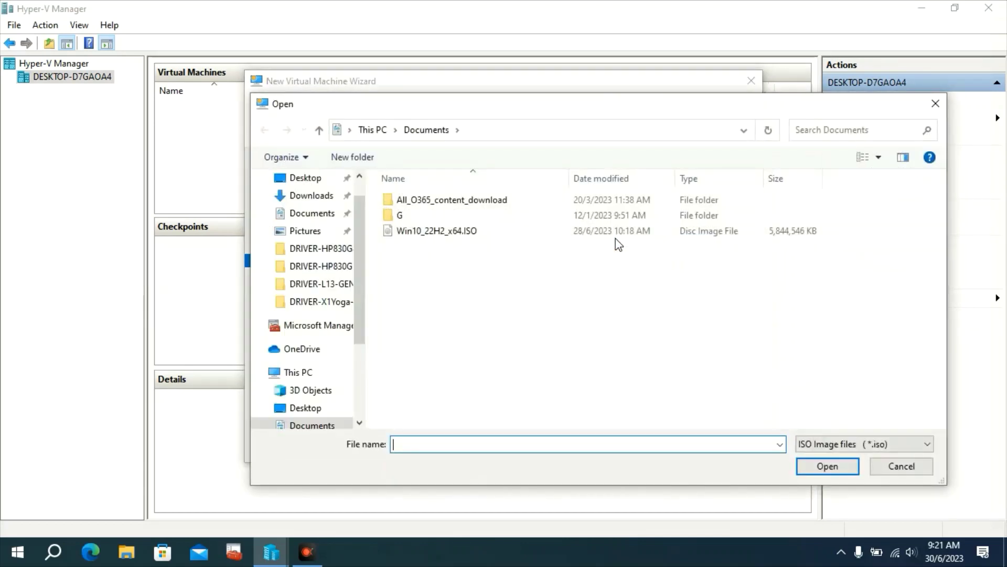
pyautogui.click(412, 231)
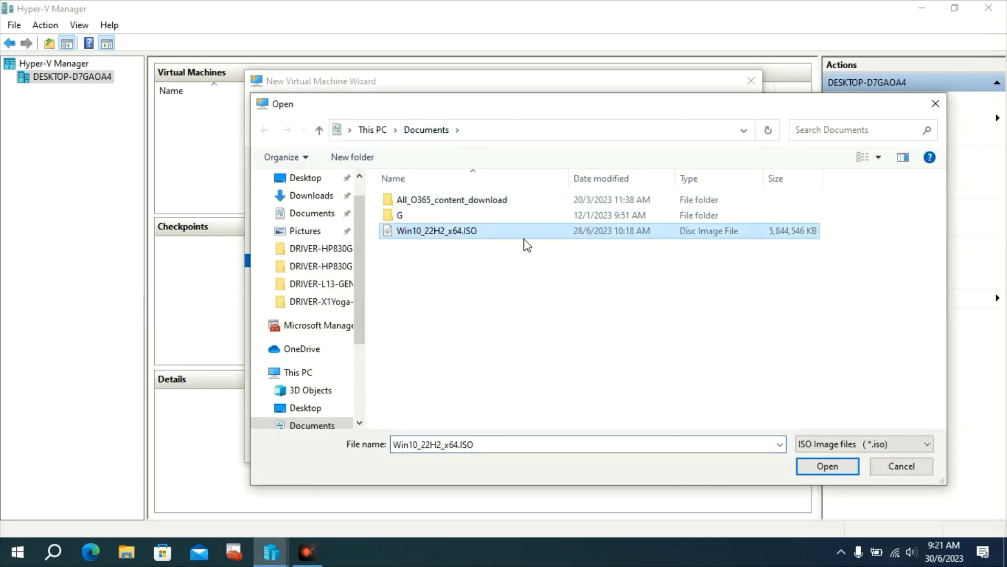
pyautogui.click(811, 465)
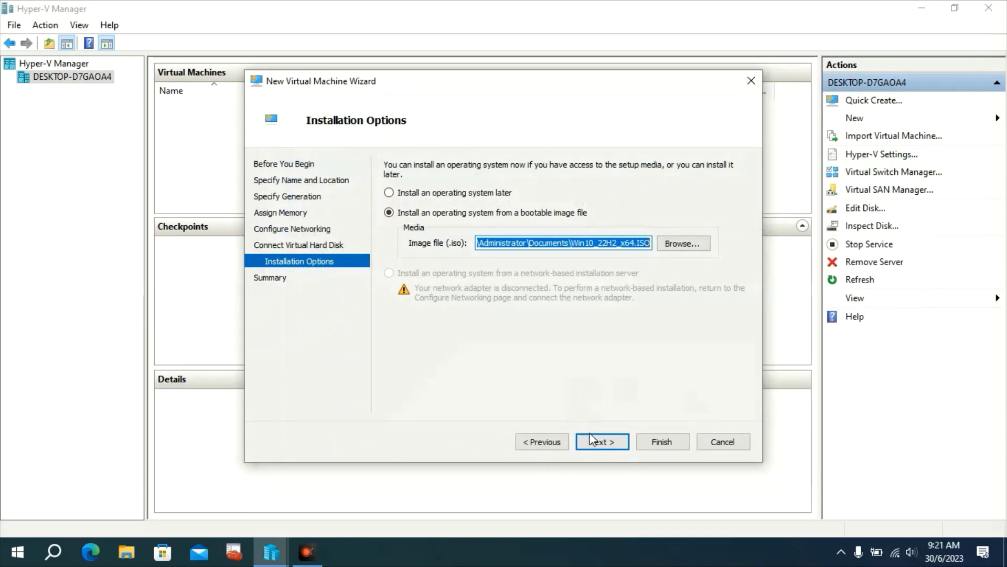
pyautogui.click(591, 440)
pyautogui.click(653, 443)
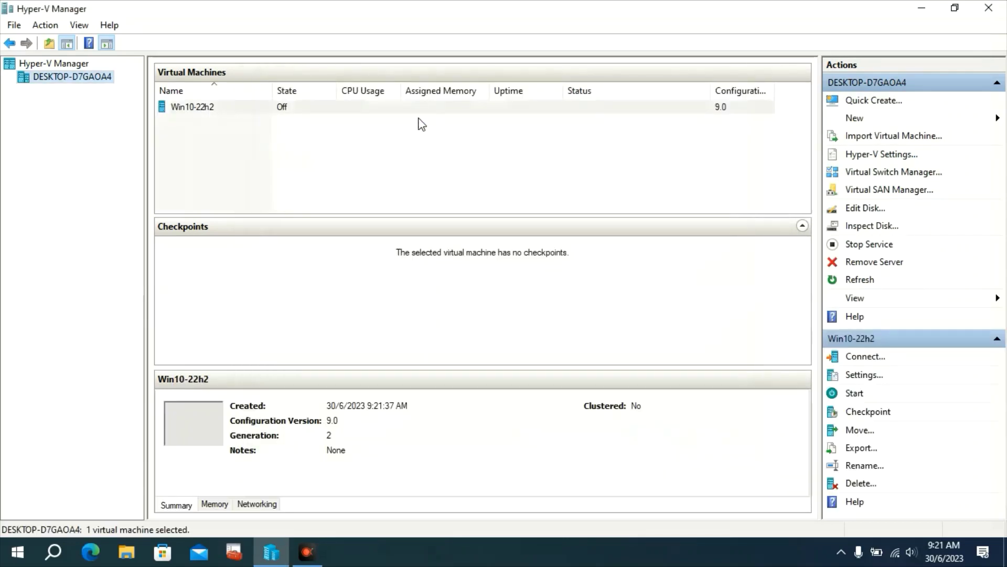
# Take a checkpoint of the Win10-22h2 virtual machine
pyautogui.click(414, 107)
pyautogui.rightClick(415, 107)
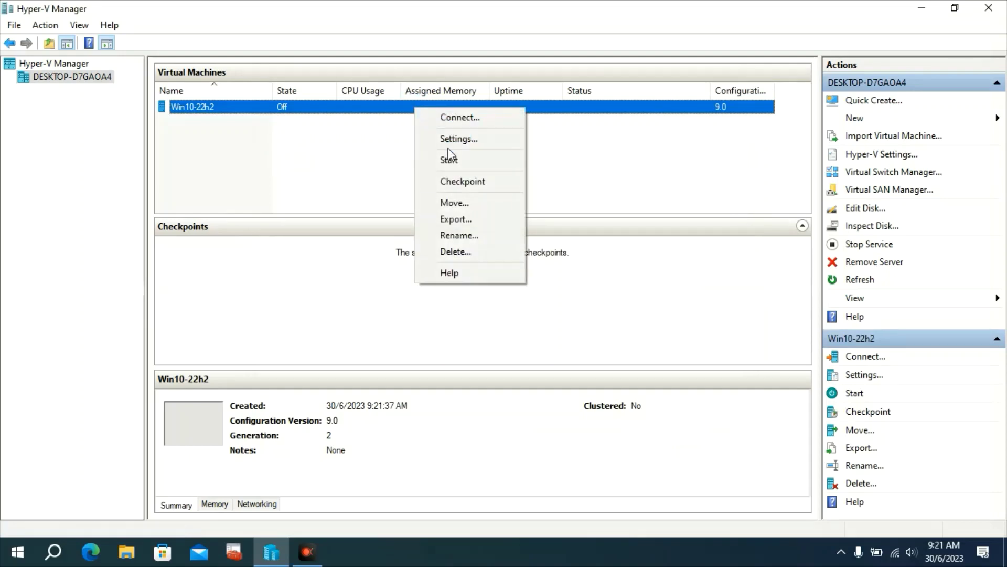
pyautogui.click(481, 192)
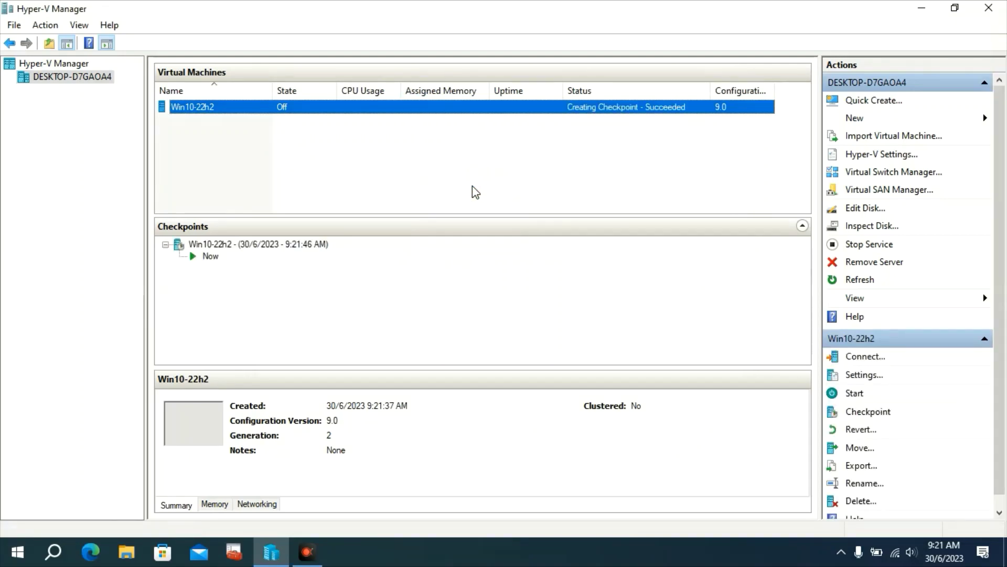
# Start a move of Win10-22h2 that keeps all its data together in one location
pyautogui.rightClick(550, 116)
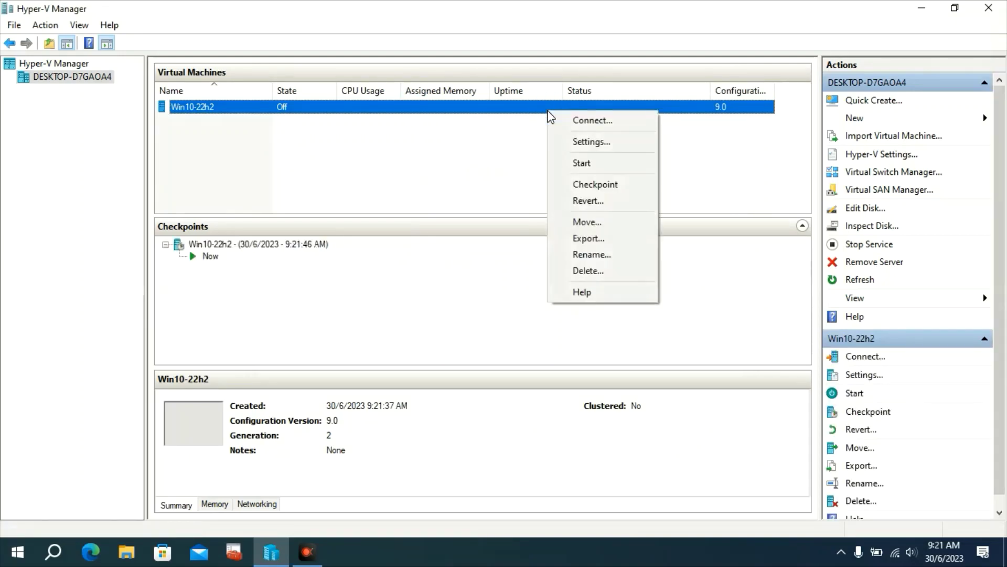
pyautogui.click(576, 227)
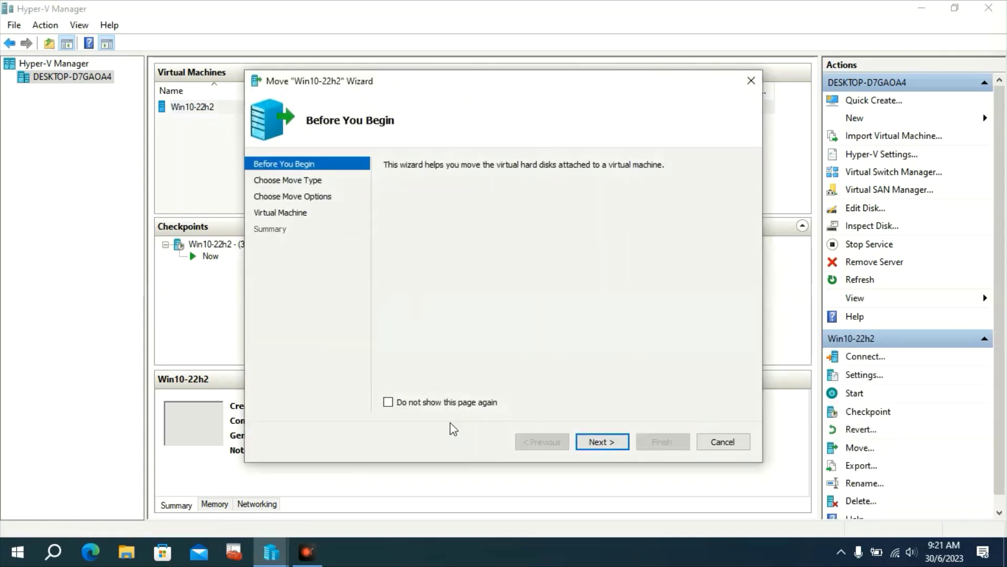
pyautogui.click(604, 441)
pyautogui.click(603, 441)
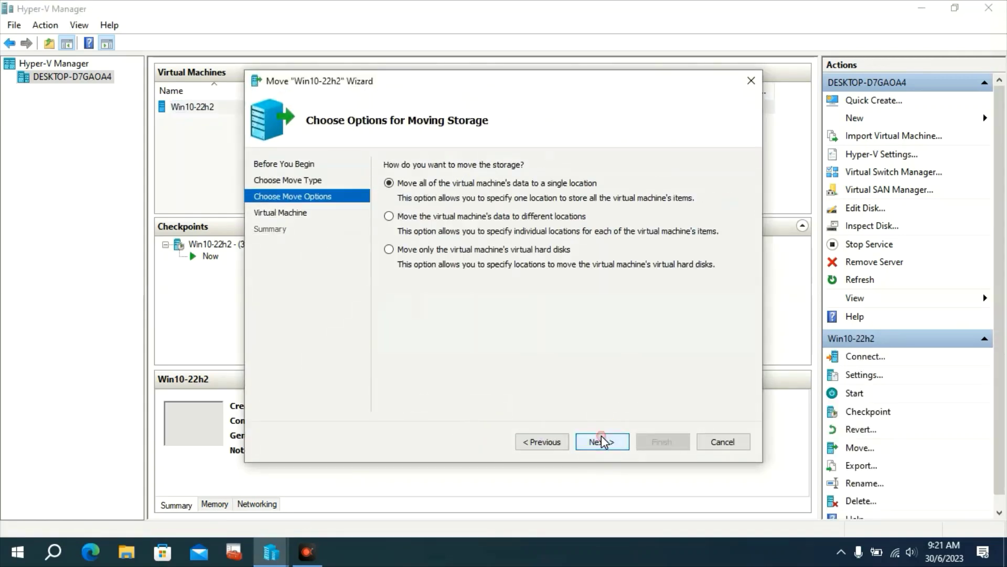
pyautogui.click(603, 442)
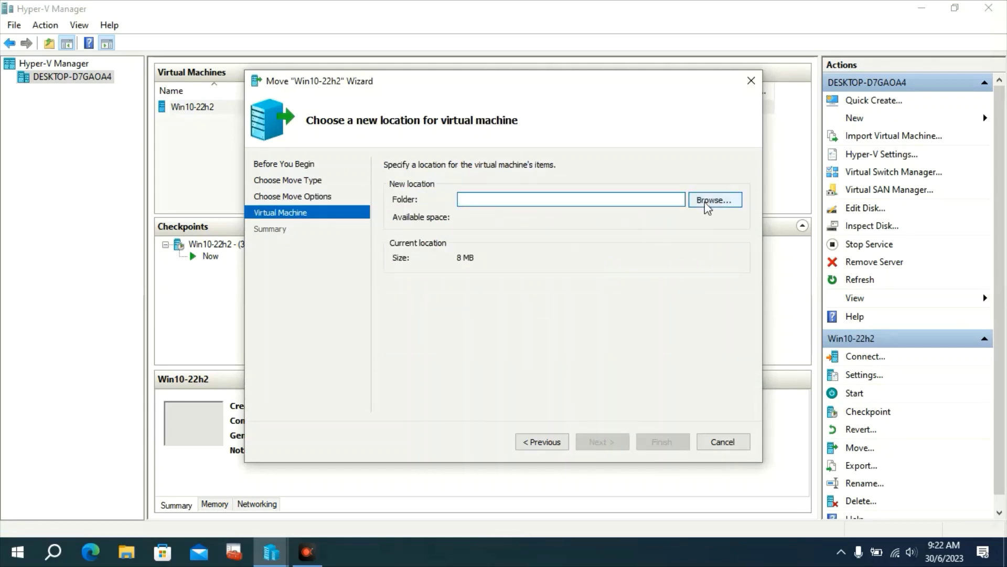
# Create a win10-22h2 folder under Documents as the destination and complete the move
pyautogui.click(709, 202)
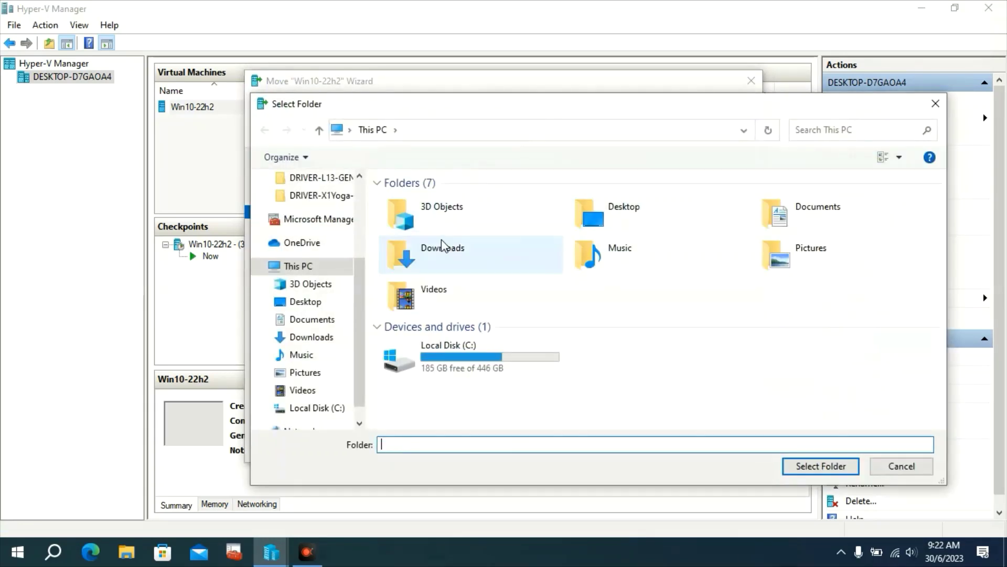
pyautogui.click(310, 320)
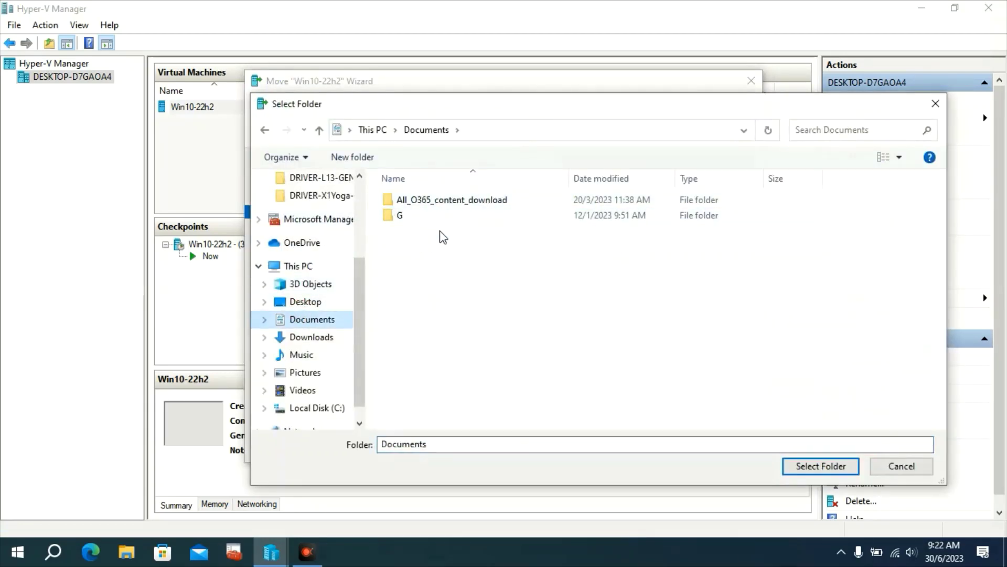
pyautogui.click(365, 160)
pyautogui.write('wi')
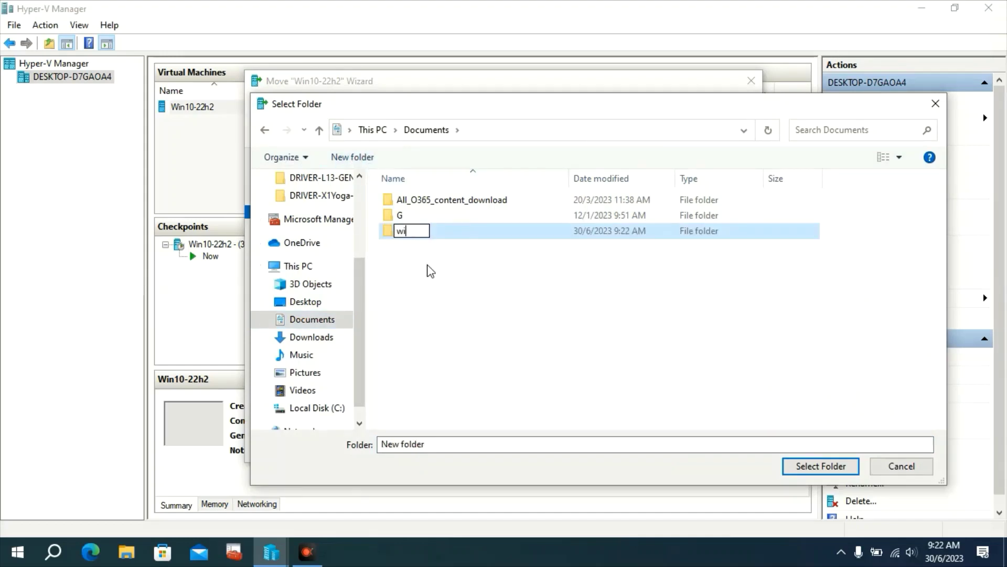
pyautogui.write('n10-22h2')
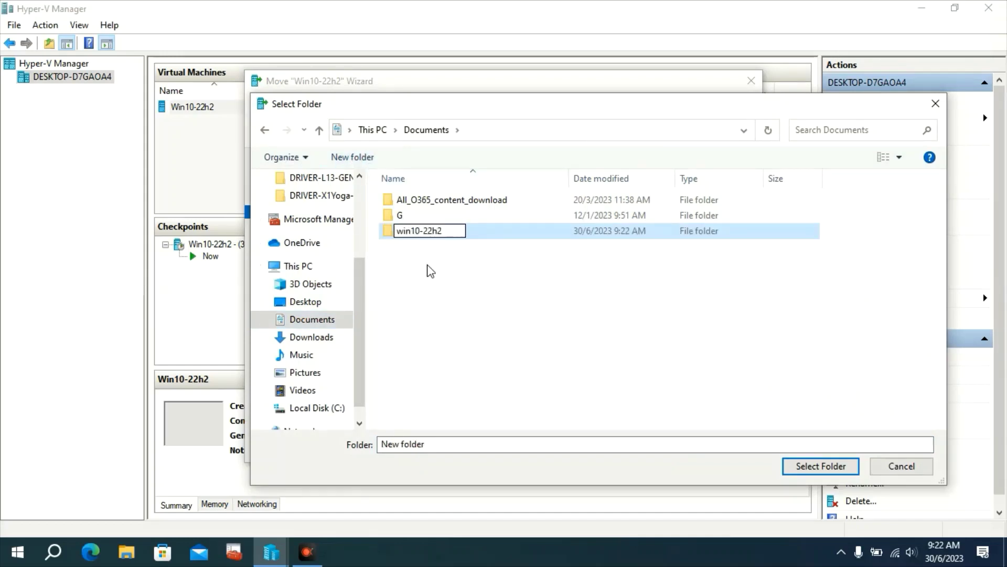
pyautogui.press('Return')
pyautogui.press('Return')
pyautogui.click(795, 465)
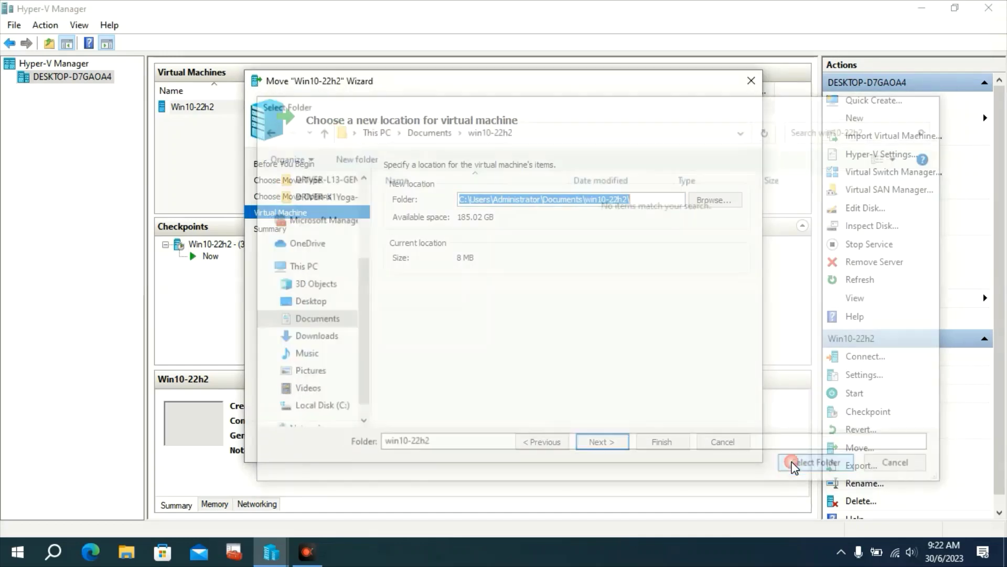
pyautogui.click(604, 440)
pyautogui.click(651, 439)
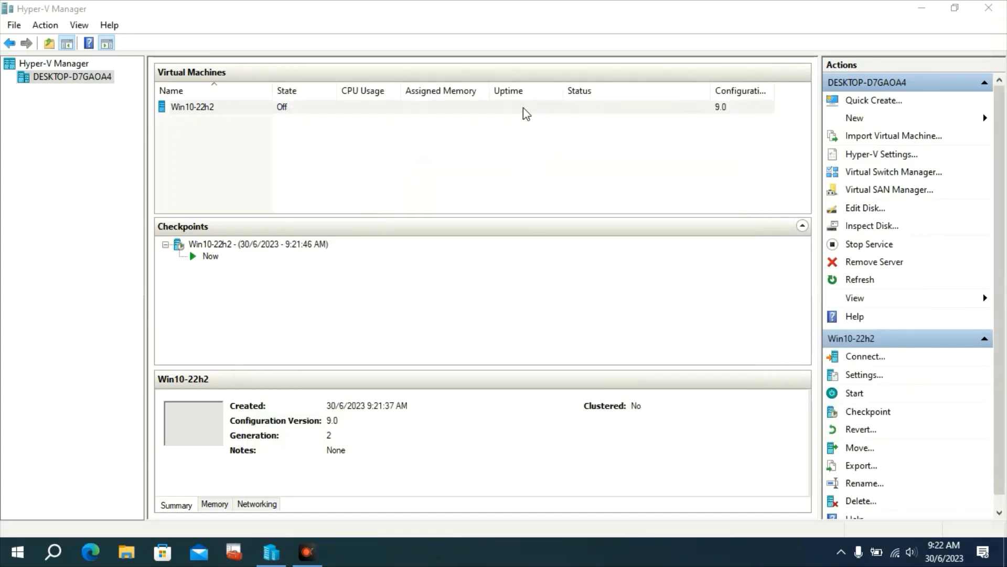
# Connect to Win10-22h2, raise its virtual processors to 2, and start the machine
pyautogui.rightClick(527, 111)
pyautogui.click(533, 117)
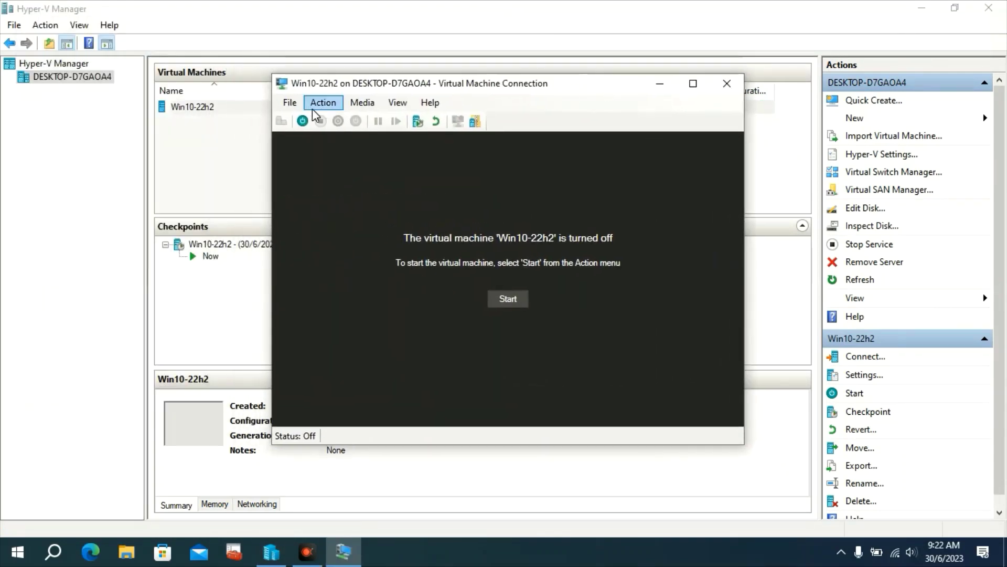
pyautogui.click(291, 108)
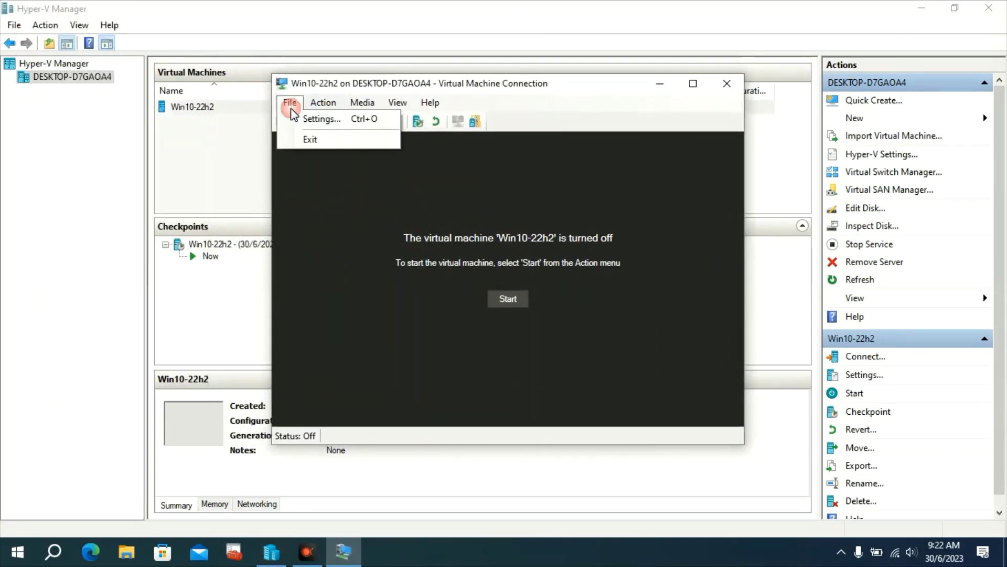
pyautogui.click(309, 119)
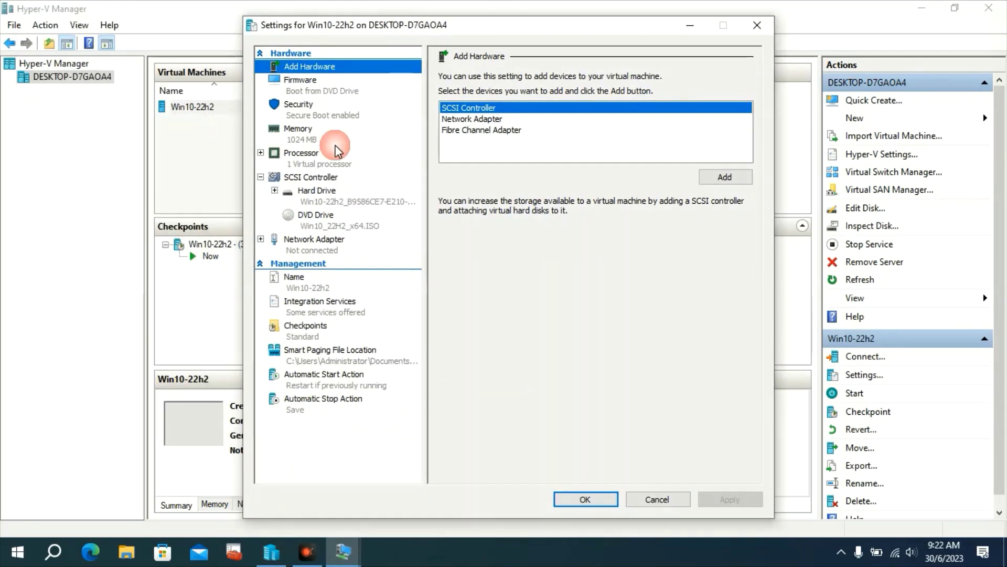
pyautogui.click(301, 157)
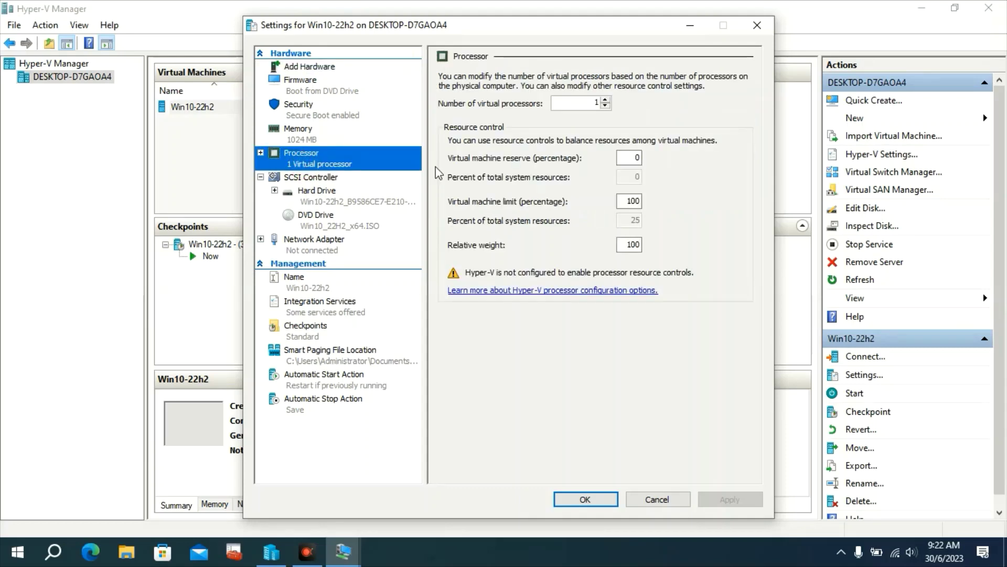
pyautogui.click(605, 100)
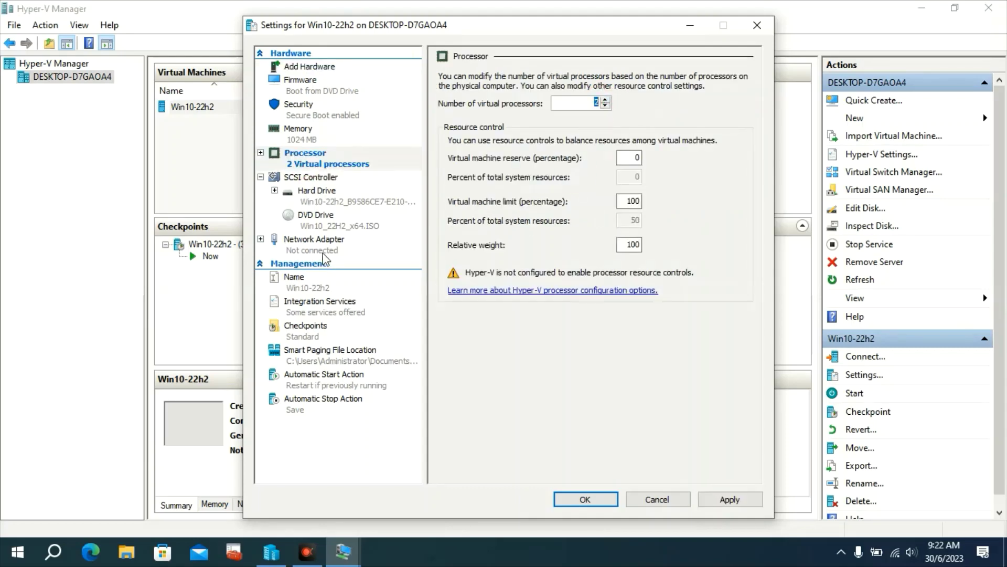
pyautogui.click(334, 220)
pyautogui.click(328, 250)
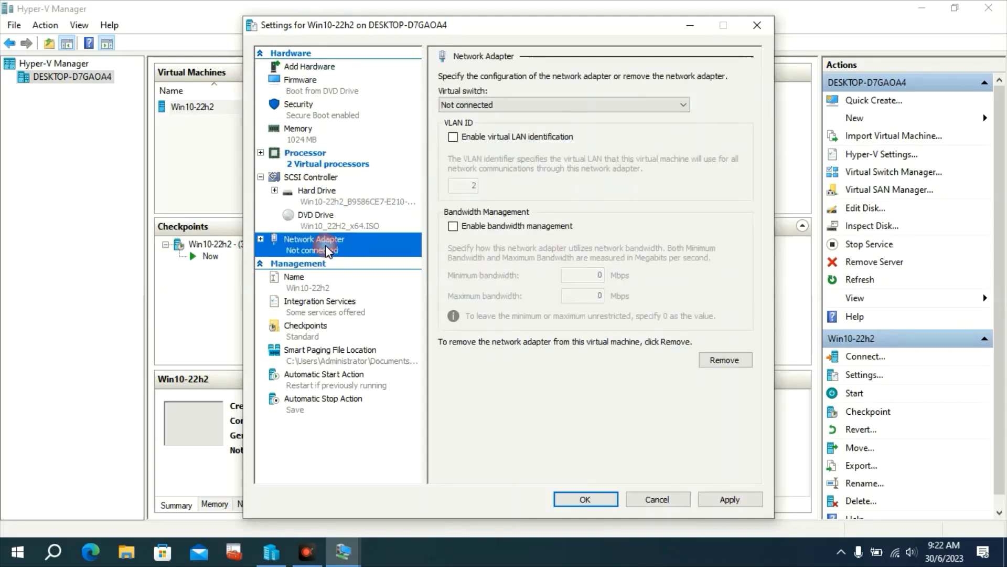
pyautogui.click(582, 499)
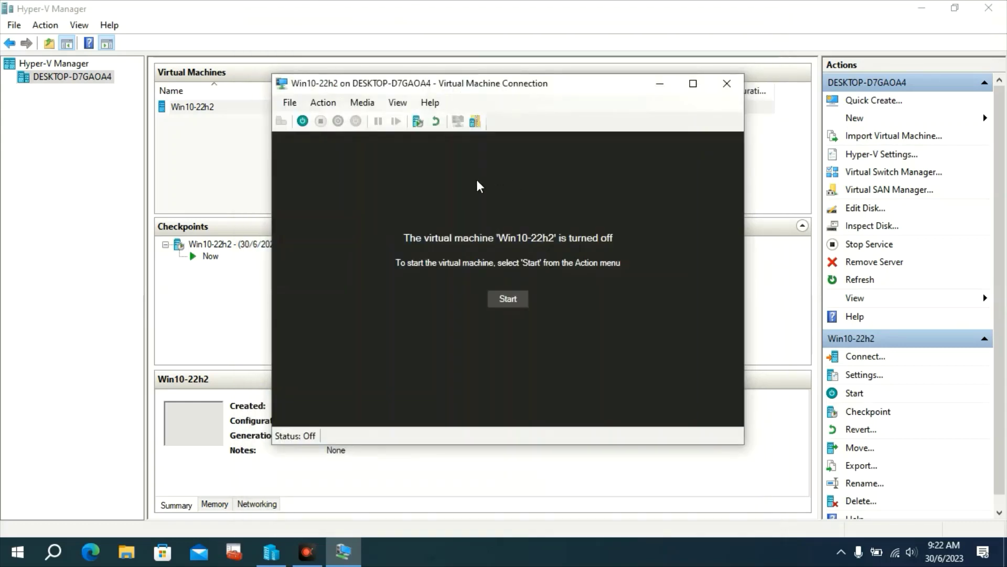
pyautogui.click(522, 297)
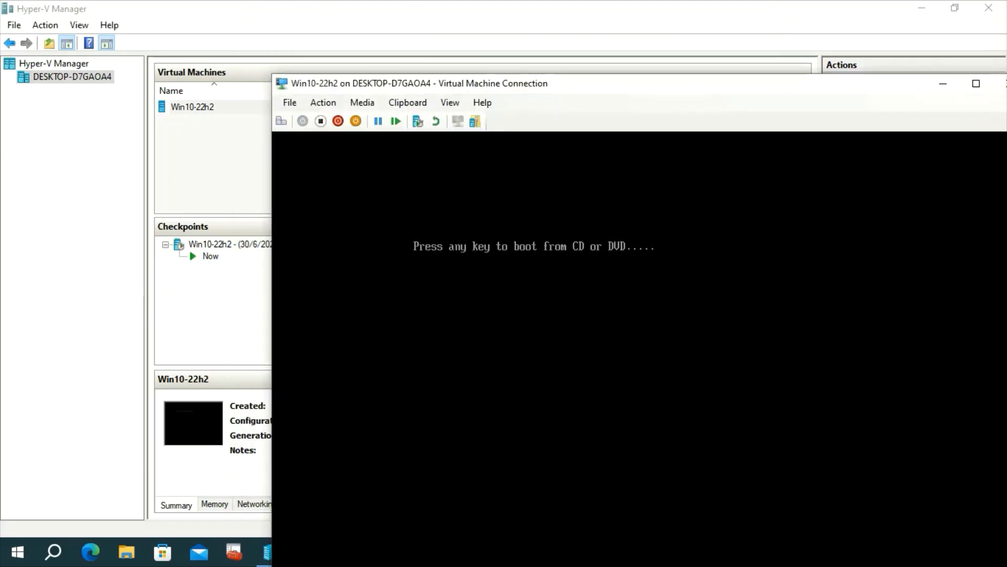
# Boot the VM full-screen from the Windows ISO and begin setup with the default language
pyautogui.press('Return')
pyautogui.moveTo(580, 85); pyautogui.dragTo(432, 24)
pyautogui.doubleClick(433, 23)
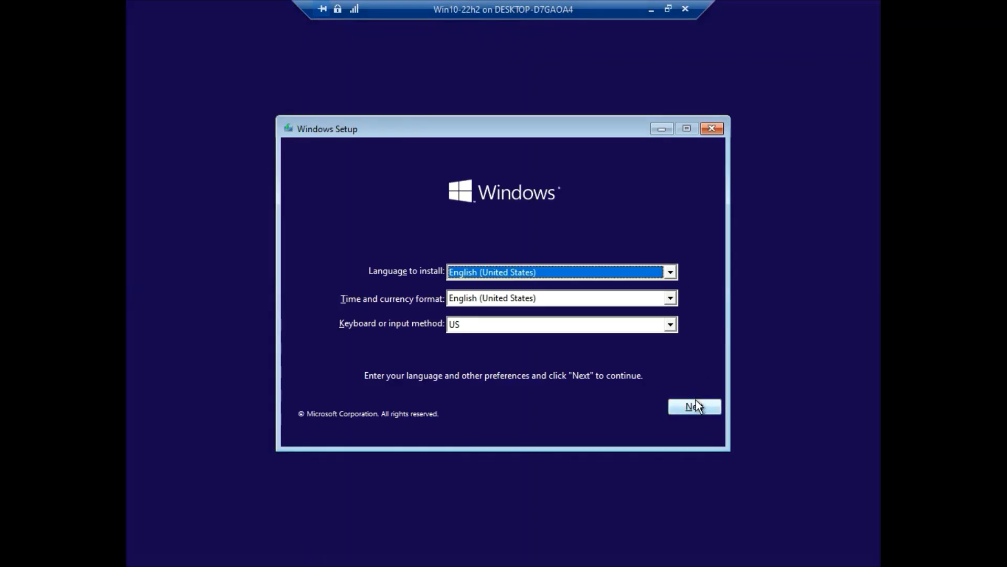
pyautogui.click(696, 404)
pyautogui.click(524, 288)
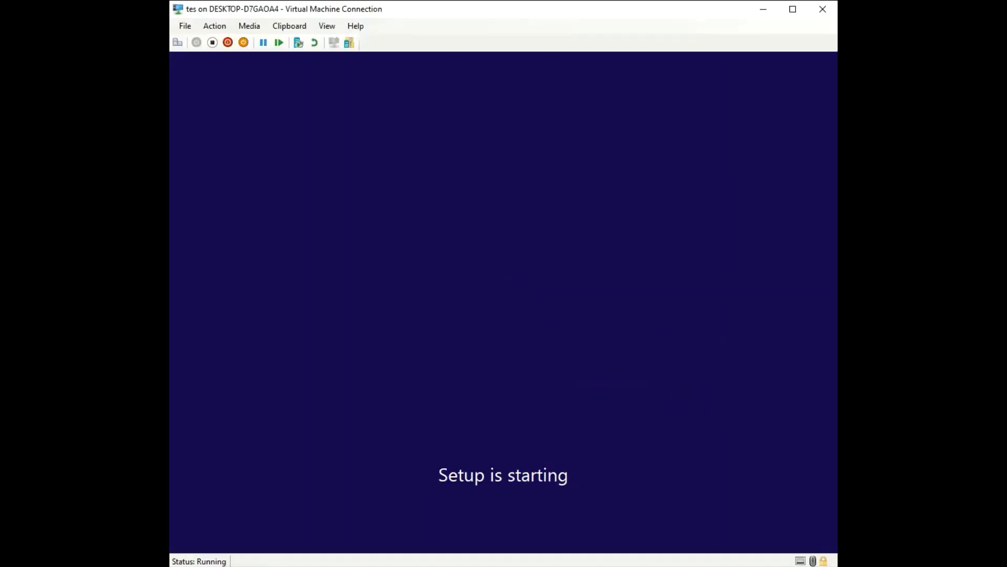
# Install Windows 10 Enterprise onto the unallocated 127 GB Drive 0 after accepting the license
pyautogui.click(370, 239)
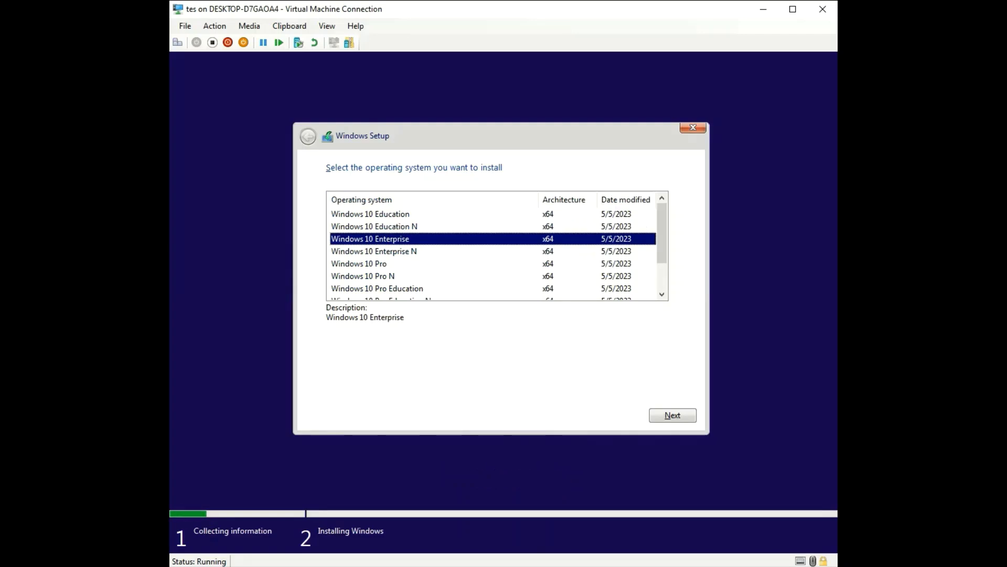
pyautogui.click(673, 415)
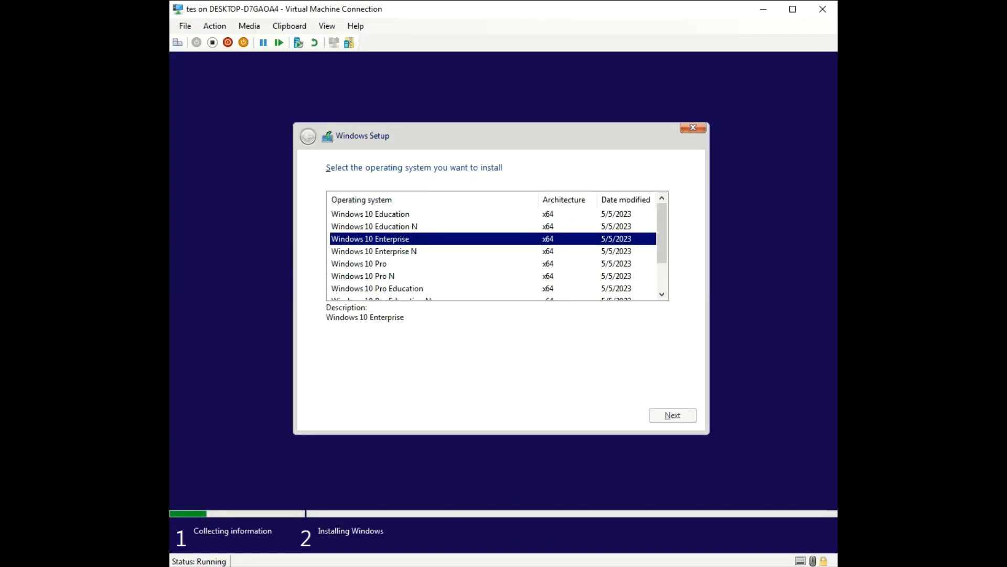
pyautogui.click(331, 385)
pyautogui.click(673, 415)
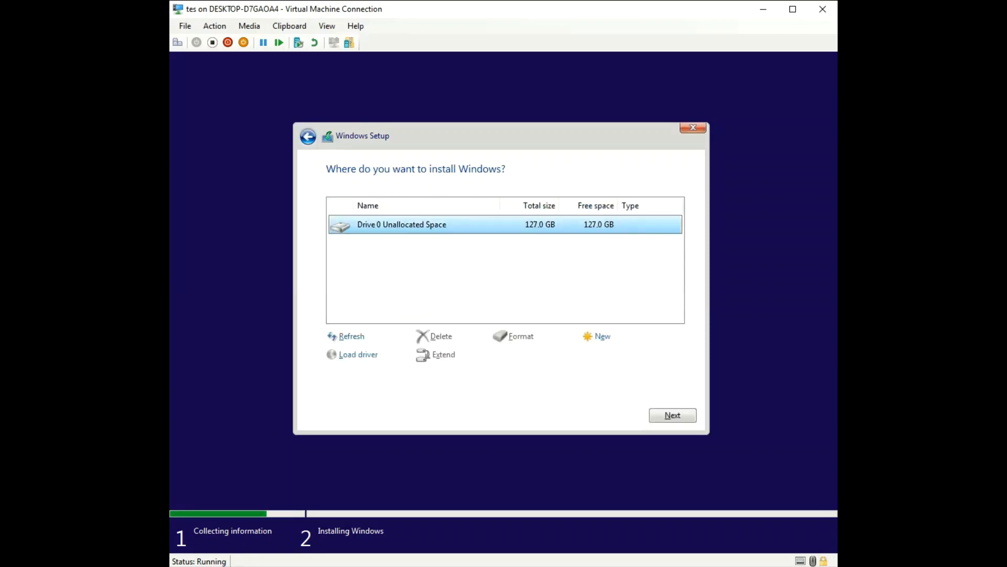
pyautogui.click(672, 415)
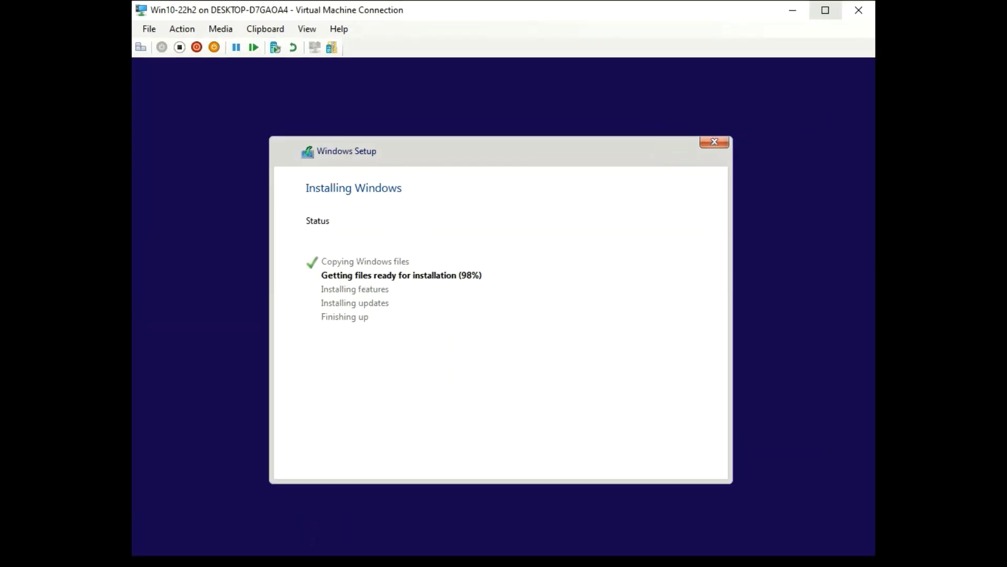
pyautogui.click(825, 10)
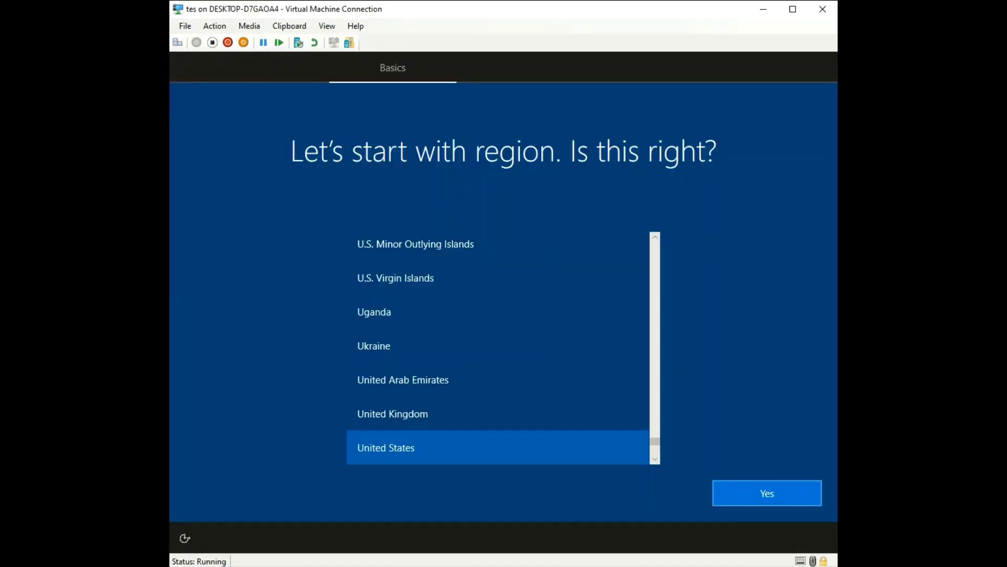
# Confirm United States region and US keyboard, skipping a second layout
pyautogui.click(767, 493)
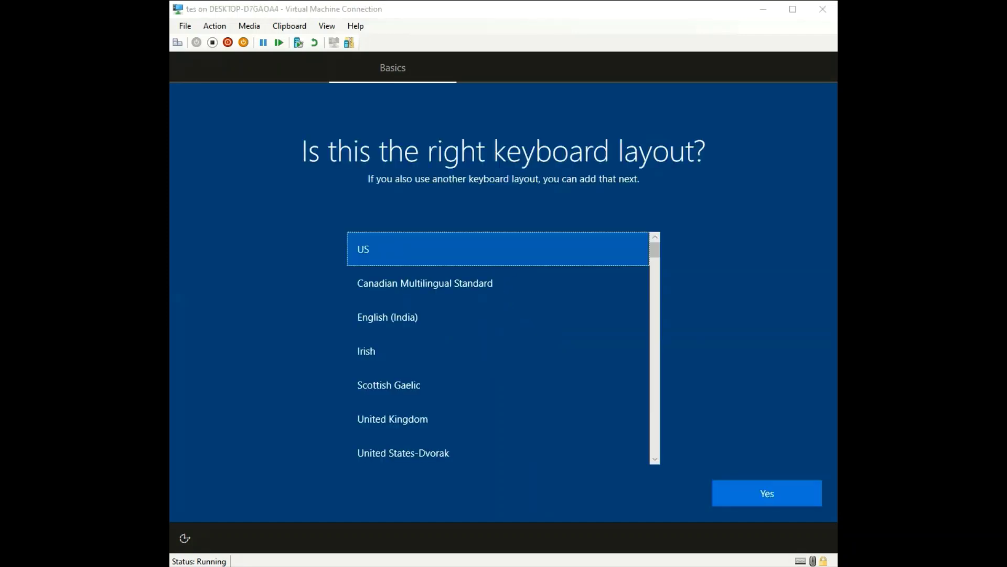
pyautogui.click(767, 493)
pyautogui.click(767, 493)
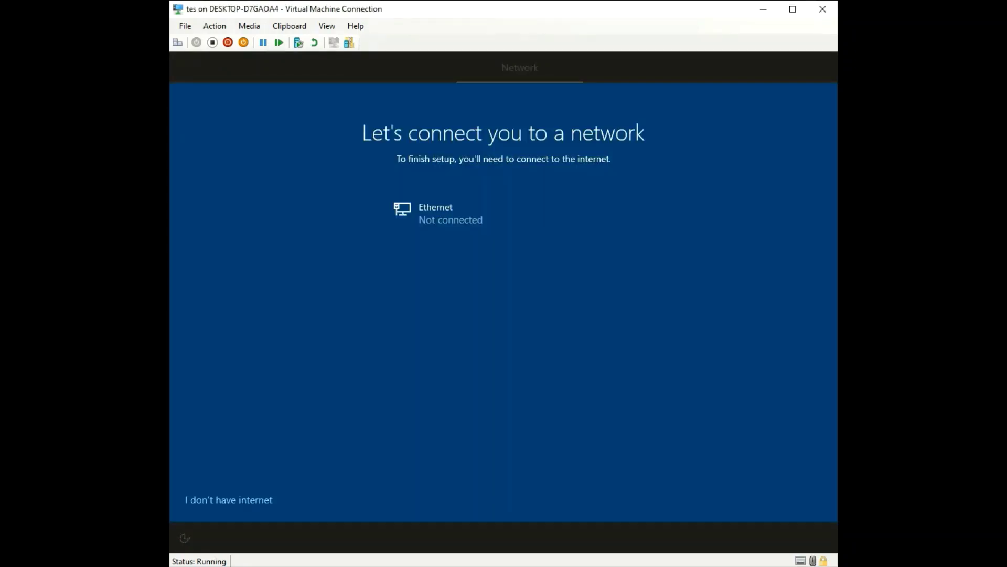
# Continue offline with limited setup, create local account User without a password, and accept privacy and Cortana defaults
pyautogui.click(229, 500)
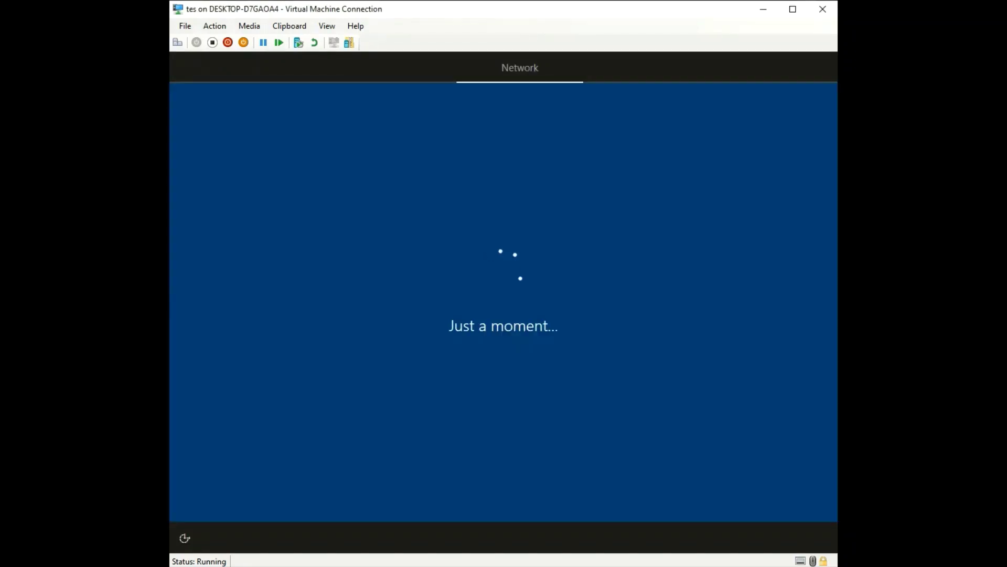
pyautogui.click(253, 493)
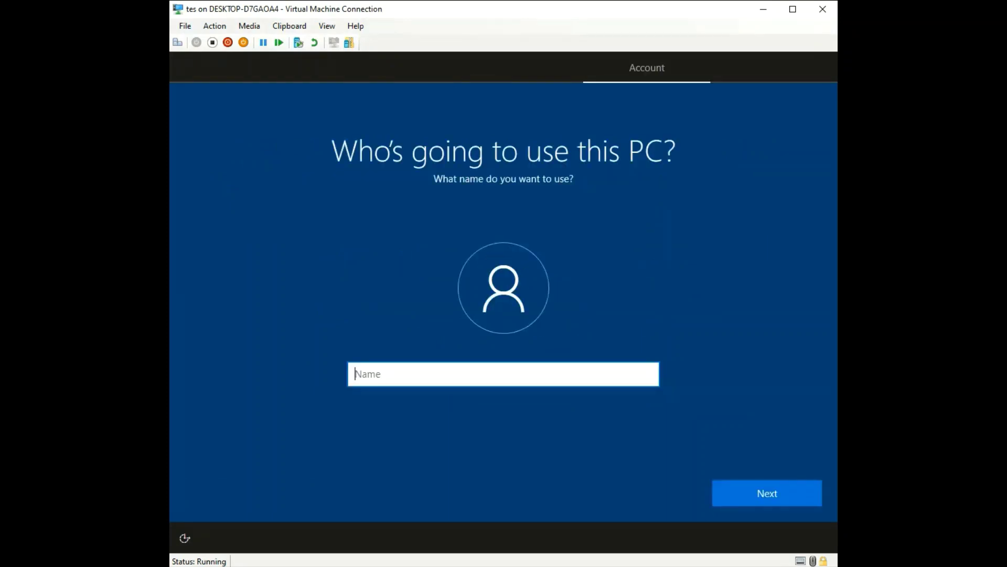
pyautogui.write('User')
pyautogui.press('Return')
pyautogui.press('Return')
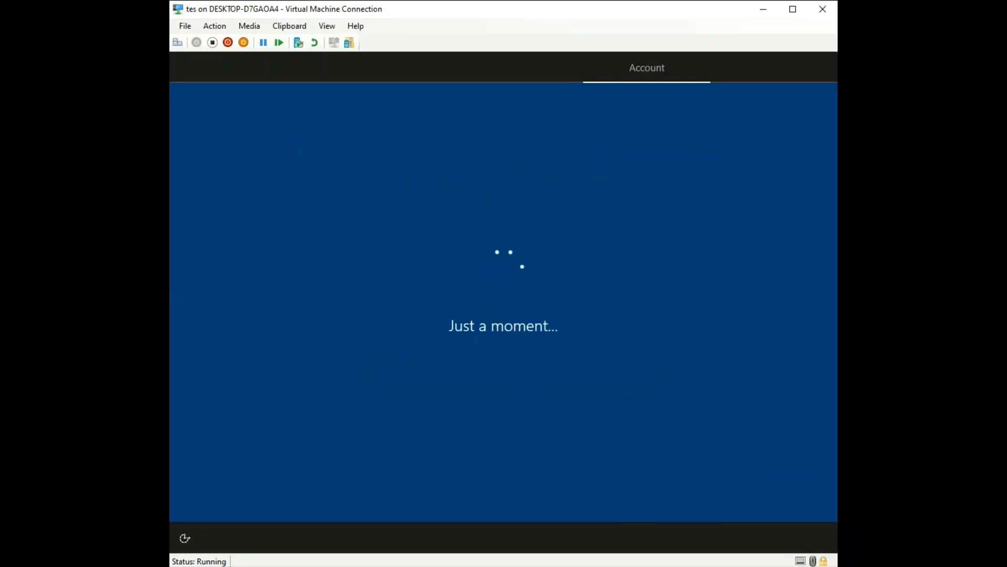
pyautogui.press('Return')
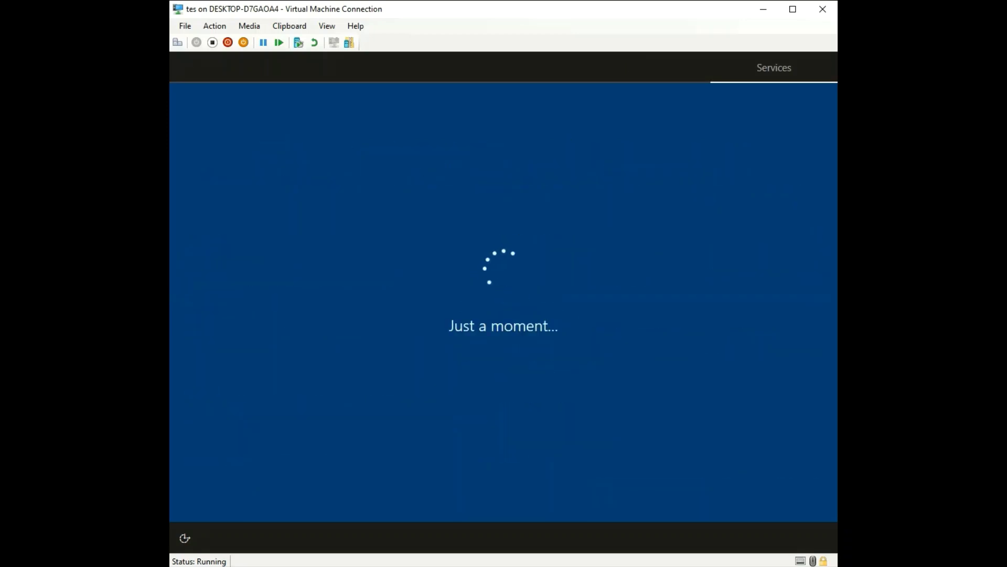
pyautogui.press('Return')
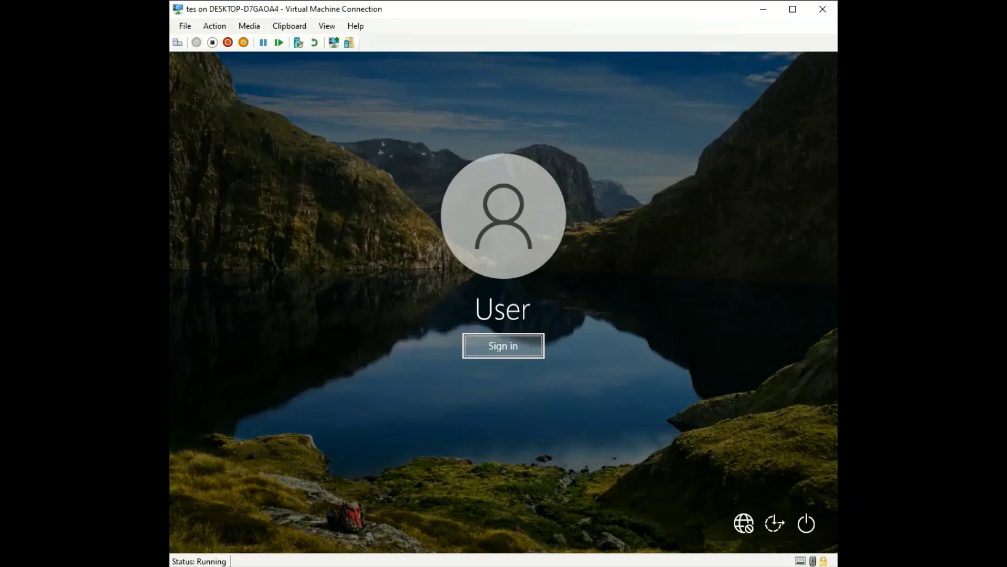
# Sign in and run Computer Management as administrator from a 'ma' search
pyautogui.click(503, 345)
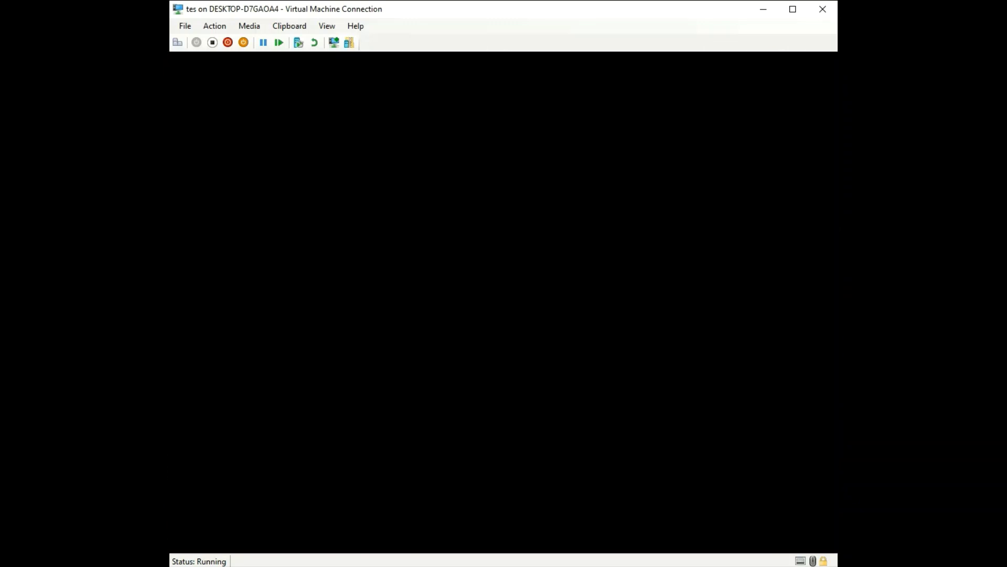
pyautogui.click(305, 540)
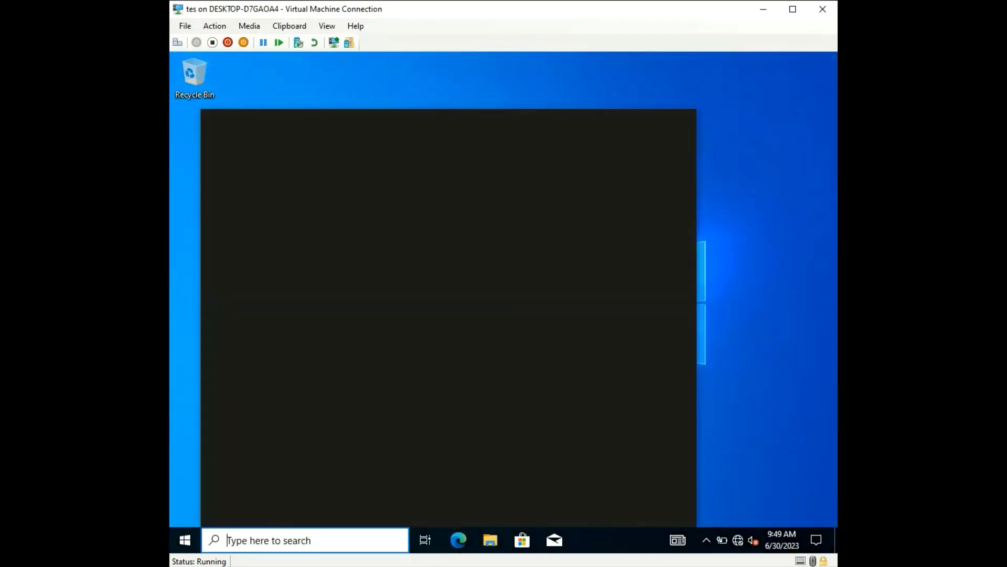
pyautogui.write('mana')
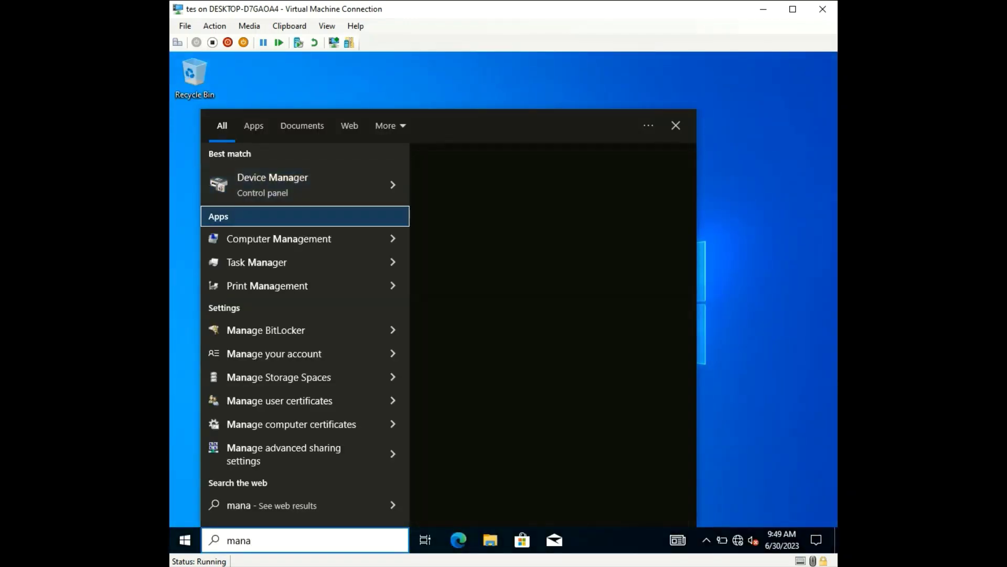
pyautogui.press('Down')
pyautogui.press('Right')
pyautogui.press('Down')
pyautogui.press('Return')
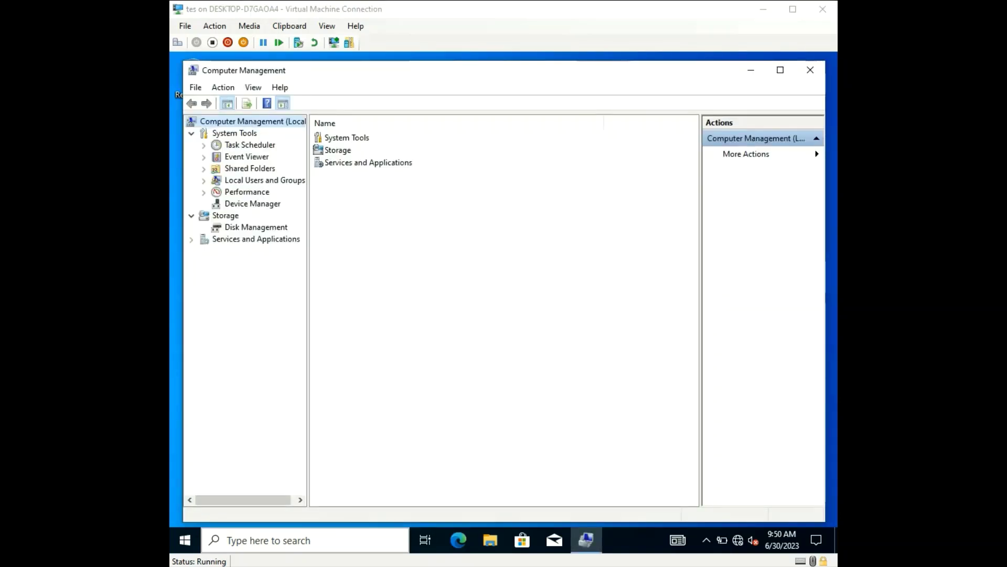
# Show the Users list under Local Users and Groups and bring up Administrator's options
pyautogui.click(265, 180)
pyautogui.doubleClick(335, 138)
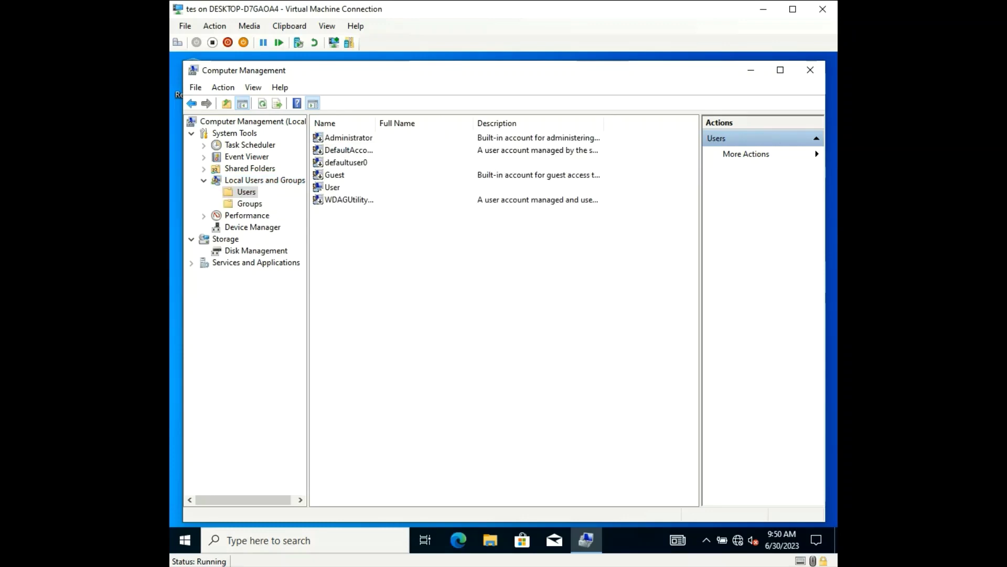
pyautogui.click(342, 139)
pyautogui.rightClick(343, 139)
# Enable the built-in Administrator account by clearing Account is disabled
pyautogui.click(368, 222)
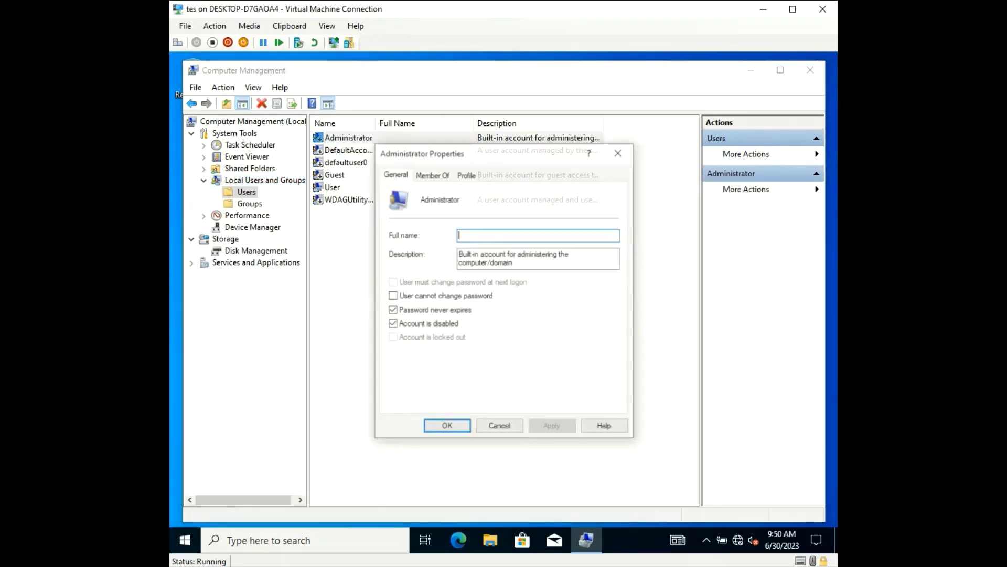
pyautogui.click(392, 324)
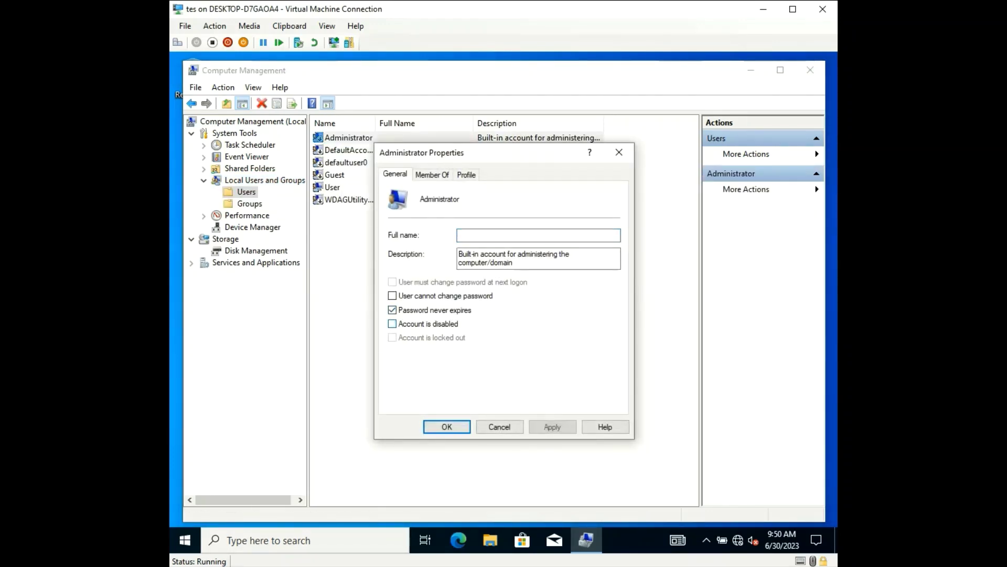
pyautogui.click(447, 427)
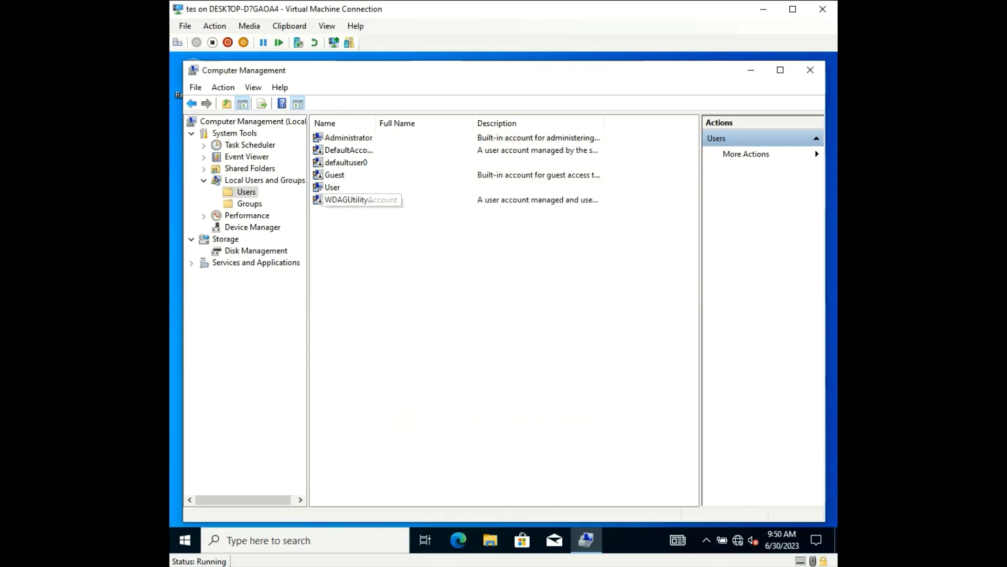
# Set a temporary password for the Administrator account
pyautogui.rightClick(358, 138)
pyautogui.click(404, 146)
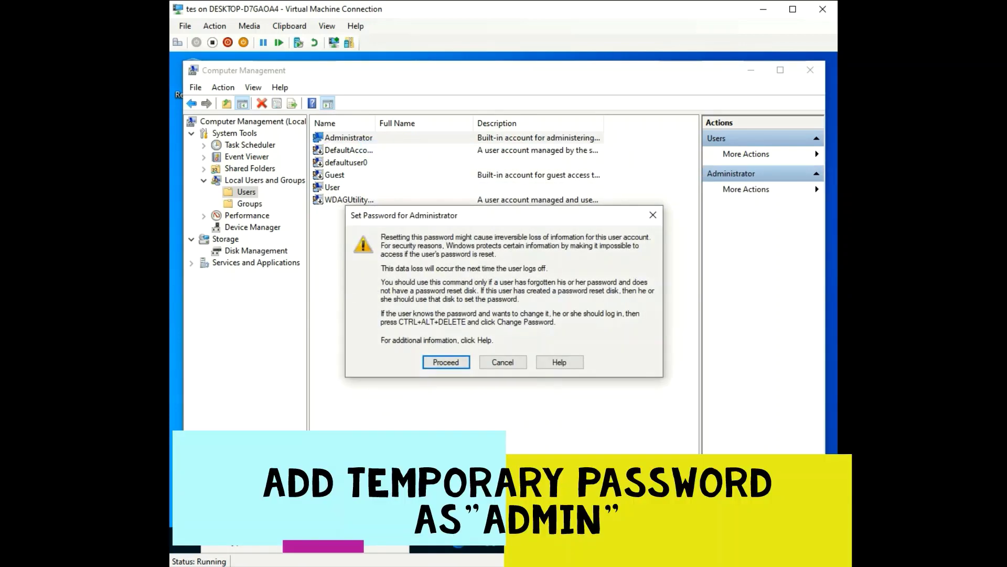
pyautogui.click(446, 360)
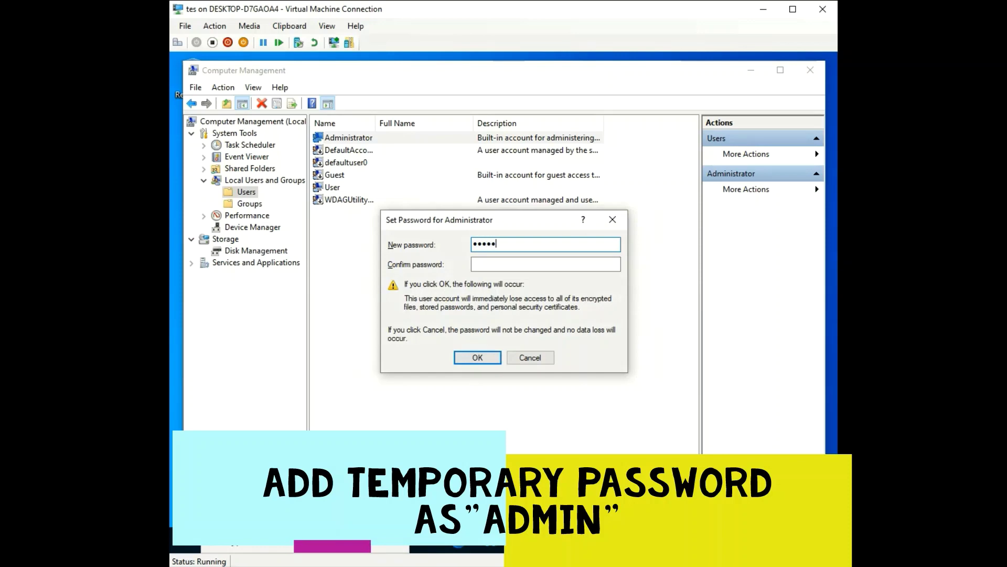
pyautogui.press('Tab')
pyautogui.write('a')
pyautogui.press('Return')
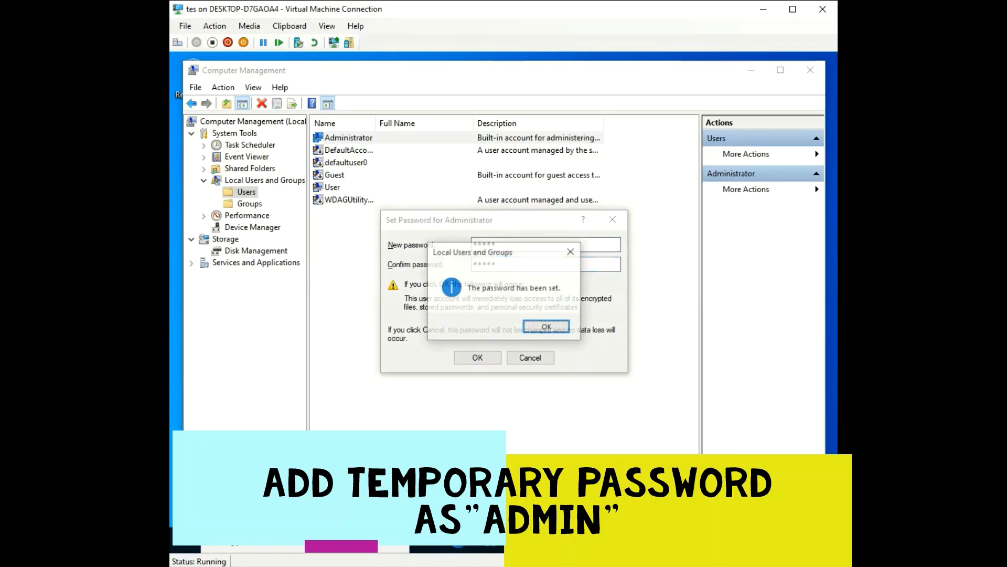
pyautogui.press('Return')
# Set a temporary password for the User account and close Computer Management
pyautogui.click(333, 187)
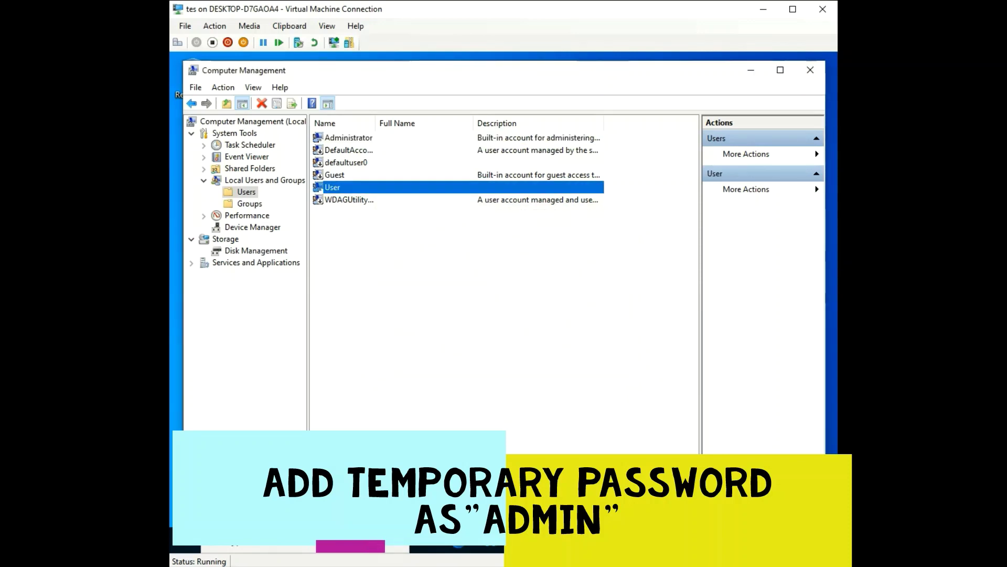
pyautogui.rightClick(334, 186)
pyautogui.click(382, 194)
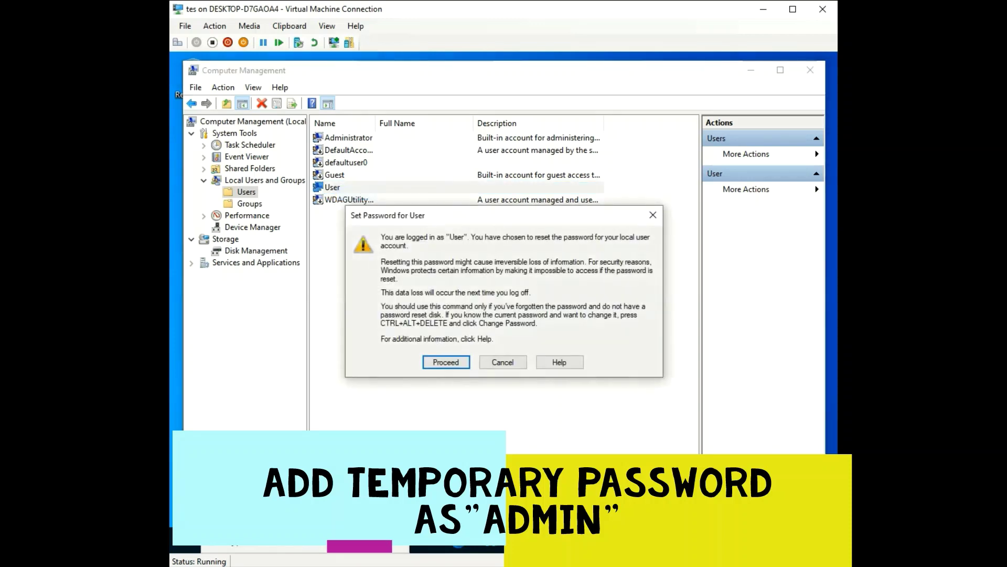
pyautogui.click(446, 360)
pyautogui.write('••••••••')
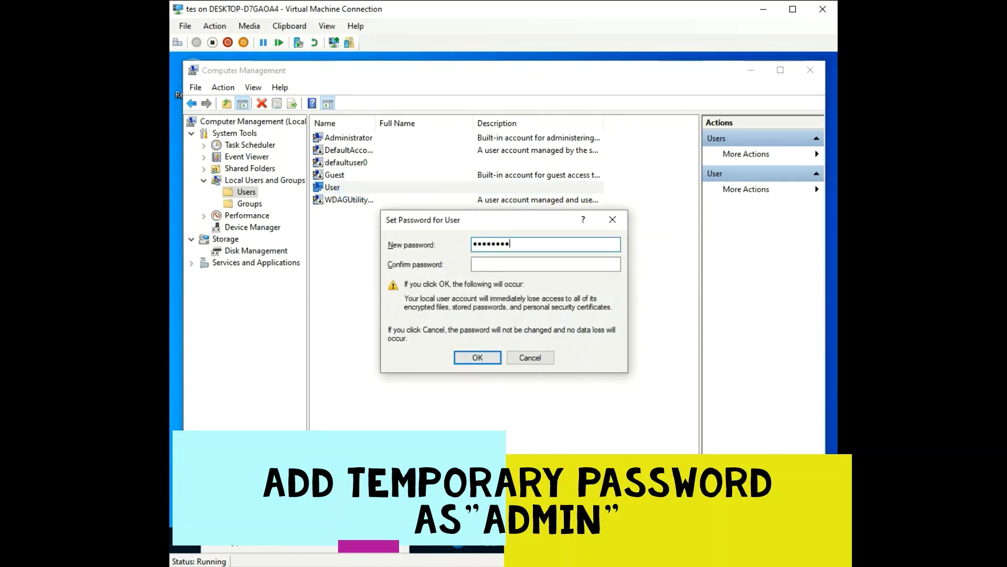
pyautogui.press('BackSpace')
pyautogui.press('BackSpace')
pyautogui.press('BackSpace')
pyautogui.press('BackSpace')
pyautogui.press('BackSpace')
pyautogui.press('BackSpace')
pyautogui.press('Tab')
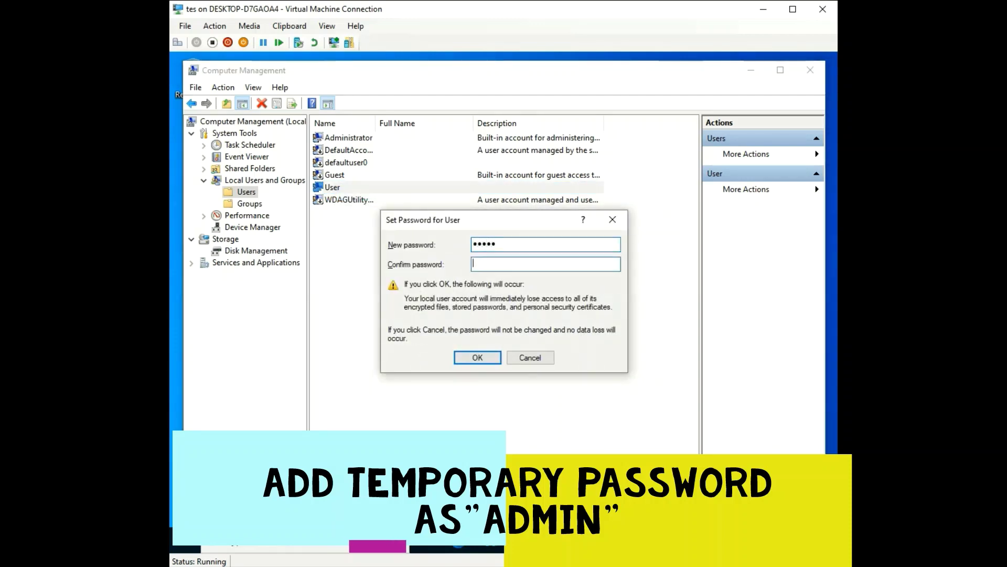
pyautogui.press('Return')
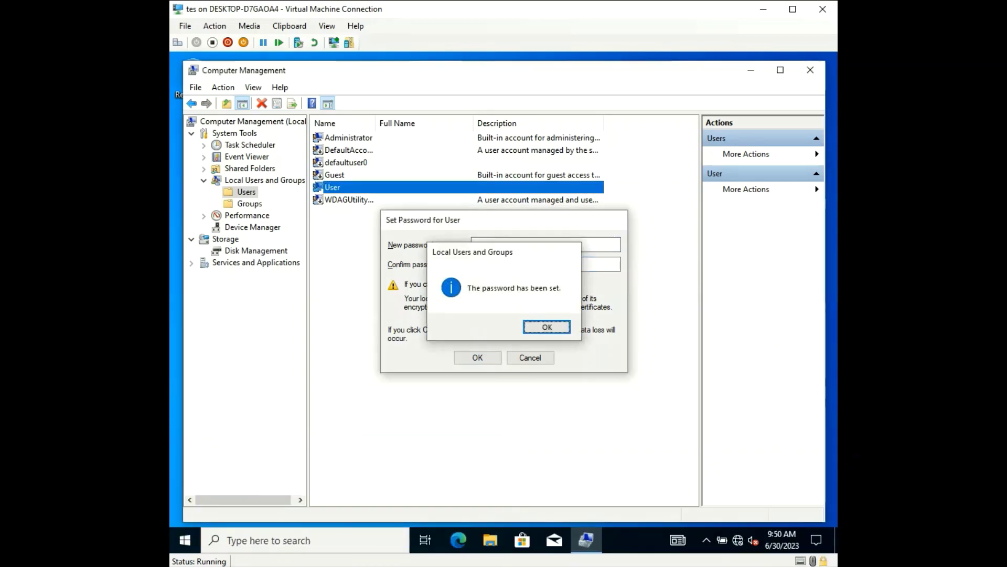
pyautogui.press('Return')
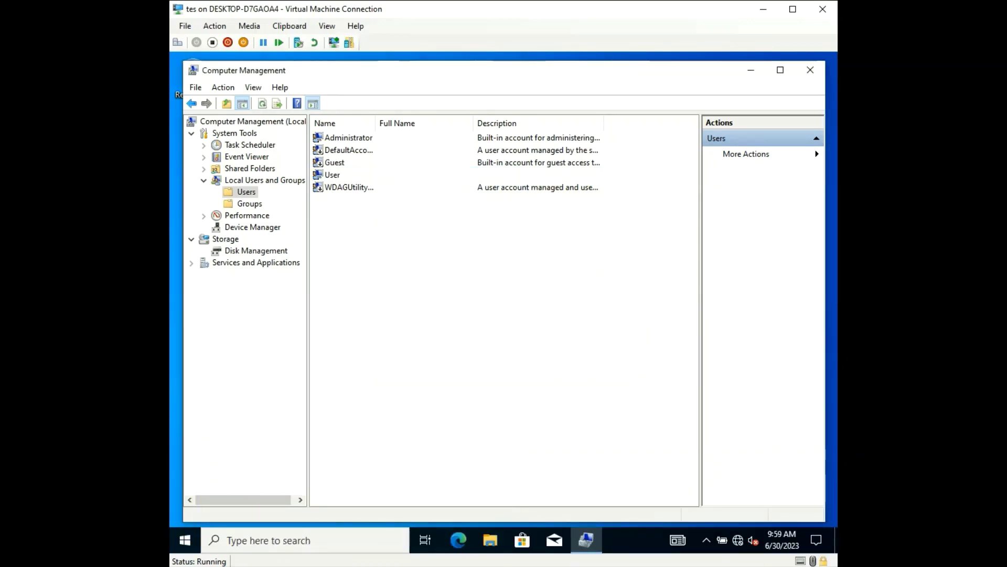
pyautogui.click(332, 175)
# Close the console and sign out of the User account
pyautogui.click(810, 70)
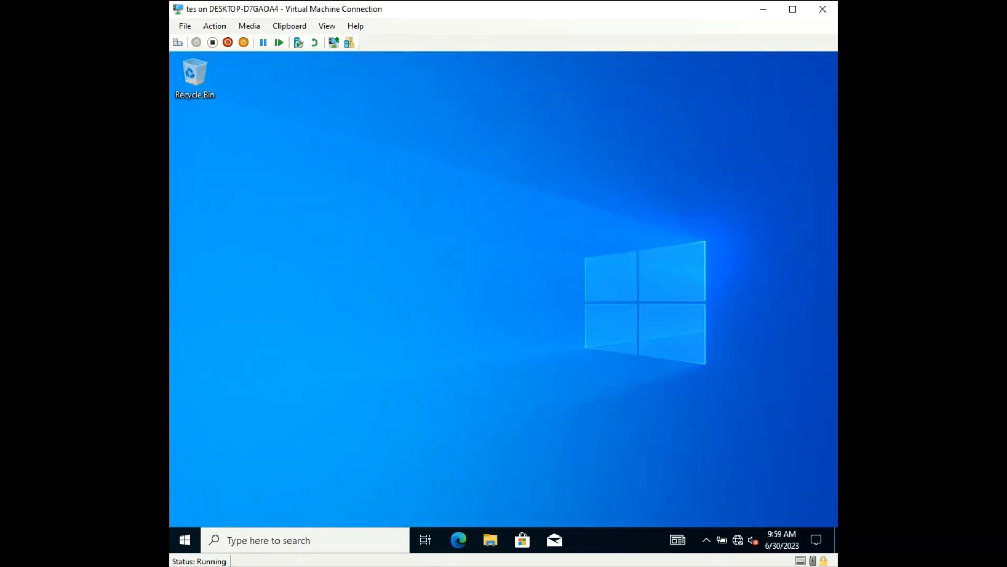
pyautogui.click(185, 539)
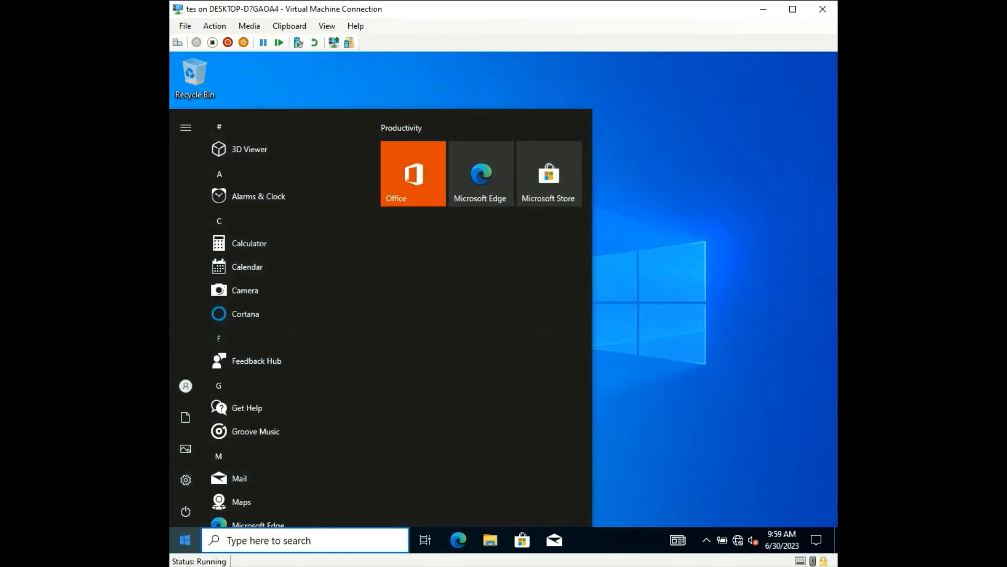
pyautogui.rightClick(184, 540)
pyautogui.moveTo(252, 501)
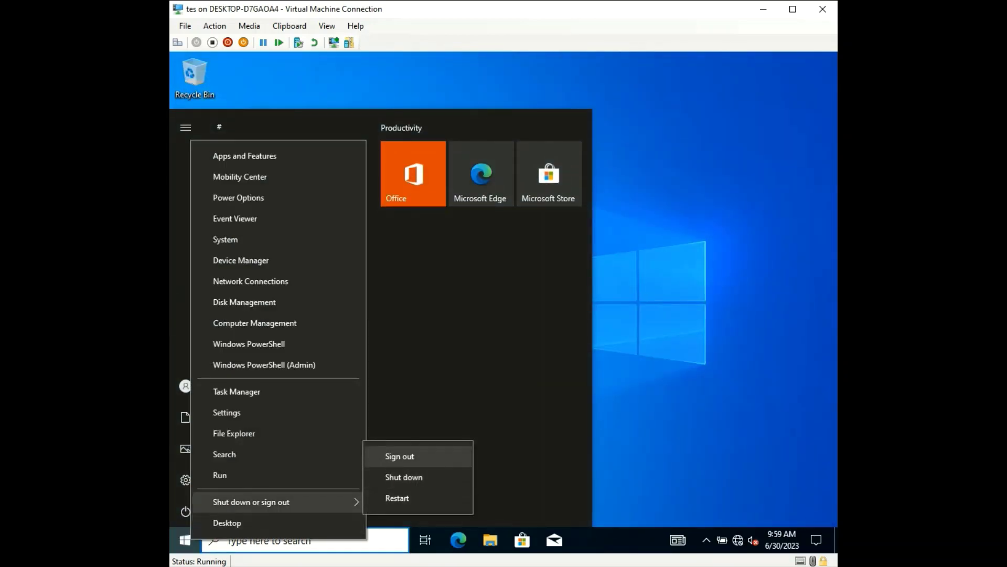
pyautogui.click(400, 456)
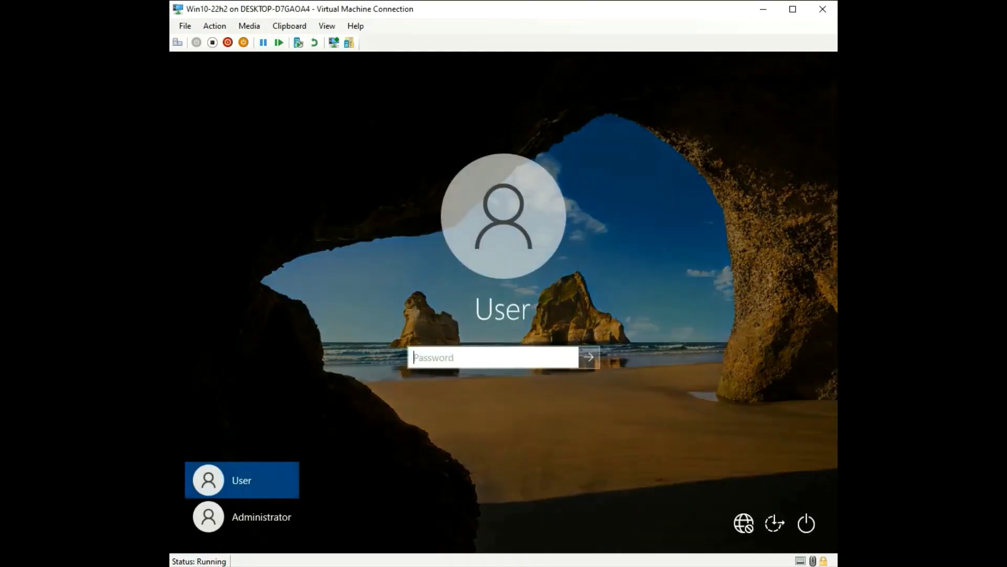
# Restart the guest from the sign-in screen and sign in as Administrator with its password
pyautogui.click(806, 523)
pyautogui.click(799, 491)
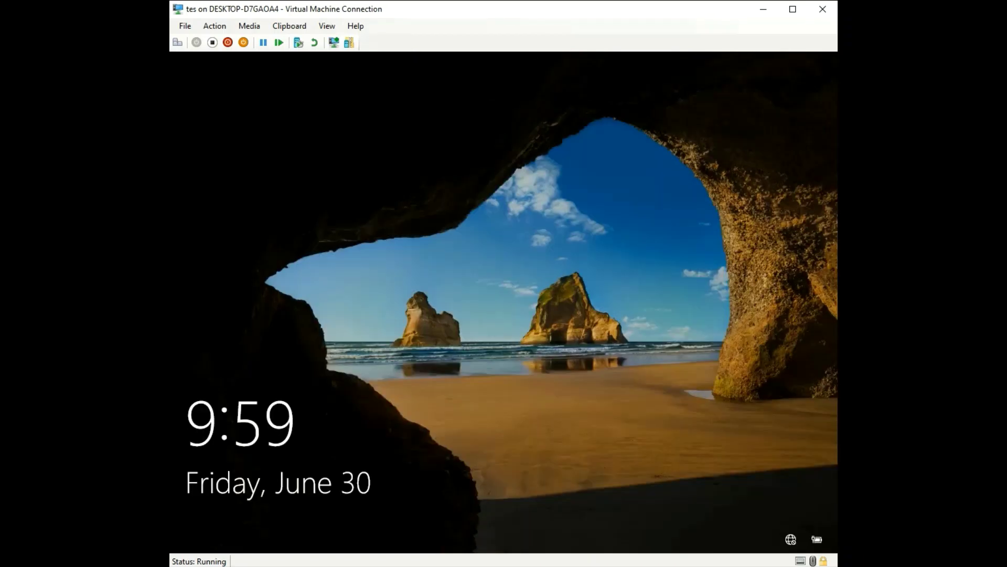
pyautogui.press('Return')
pyautogui.click(242, 516)
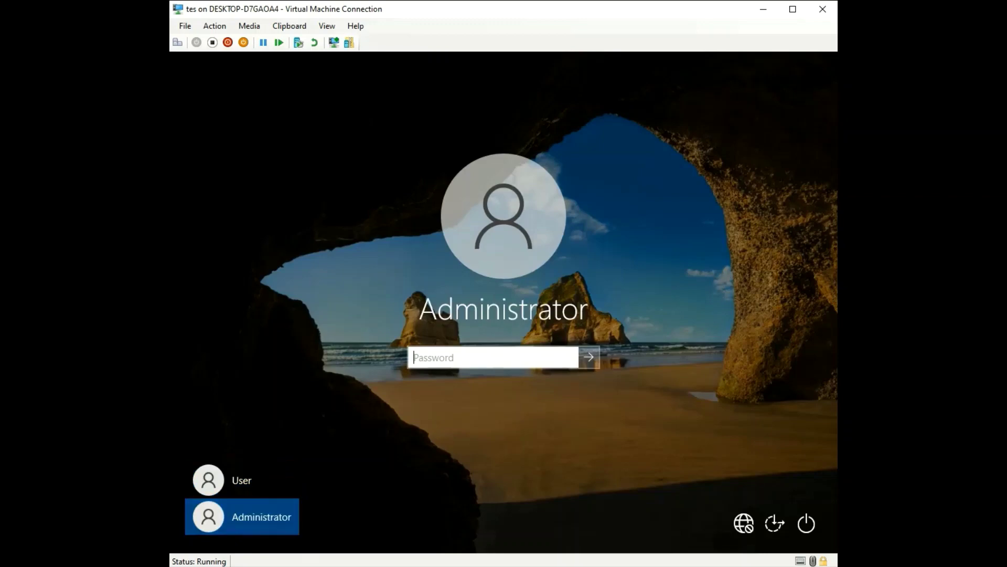
pyautogui.write('P')
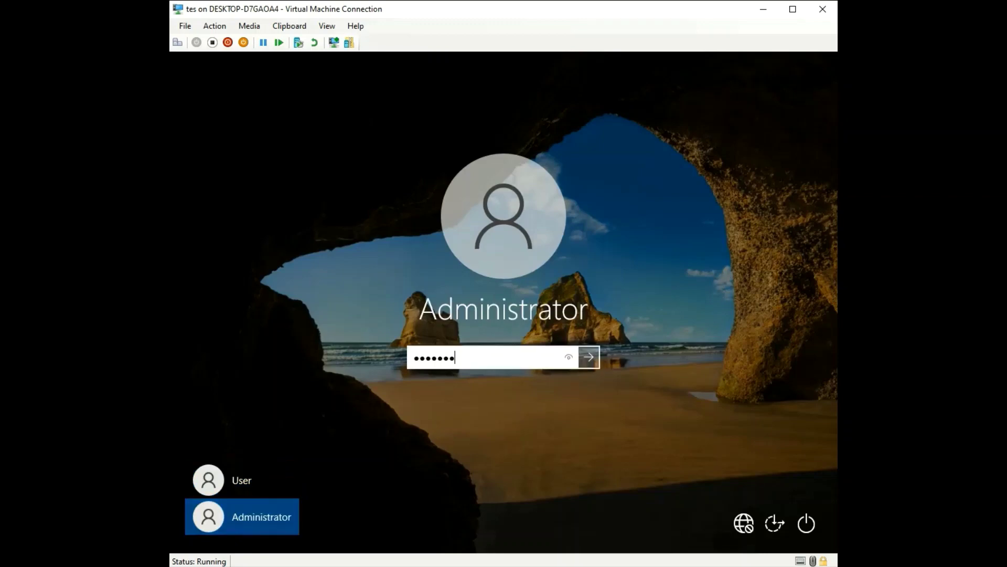
pyautogui.write('•••••')
pyautogui.press('BackSpace')
pyautogui.press('BackSpace')
pyautogui.press('BackSpace')
pyautogui.press('BackSpace')
pyautogui.press('BackSpace')
pyautogui.press('BackSpace')
pyautogui.write('•')
pyautogui.press('Return')
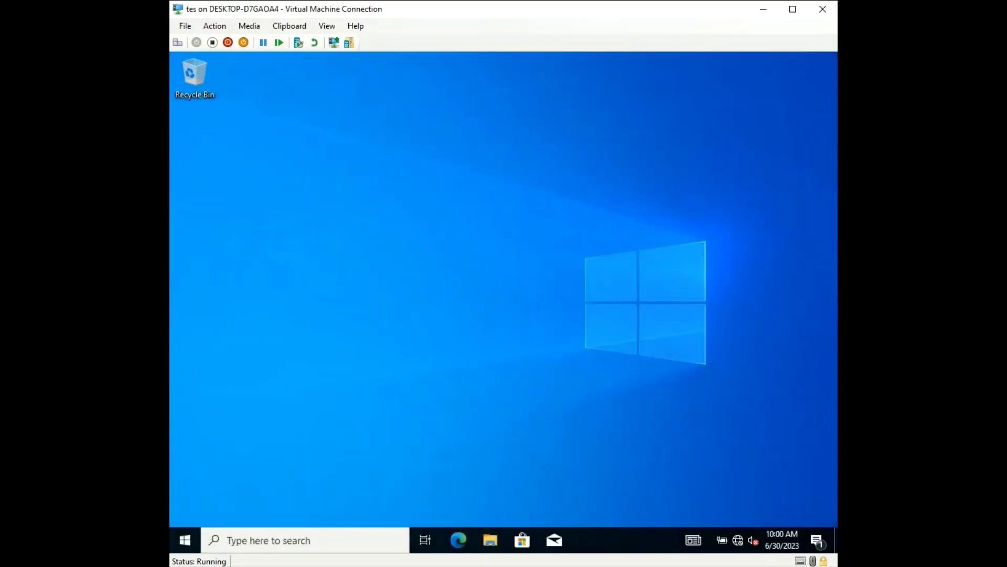
# Remove User under Settings > Accounts > Other users, confirming Delete account and data, then close Settings
pyautogui.click(185, 539)
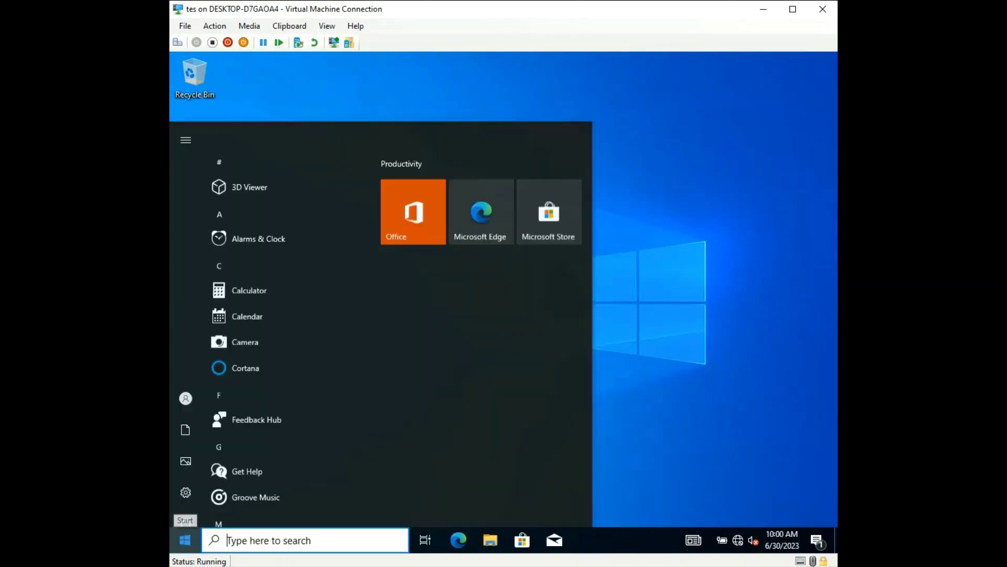
pyautogui.click(218, 480)
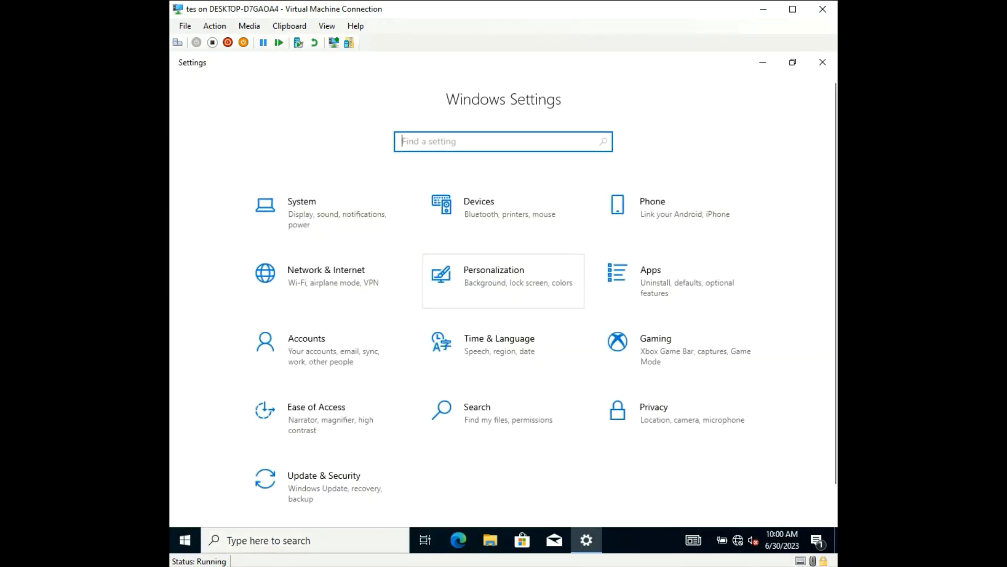
pyautogui.click(315, 347)
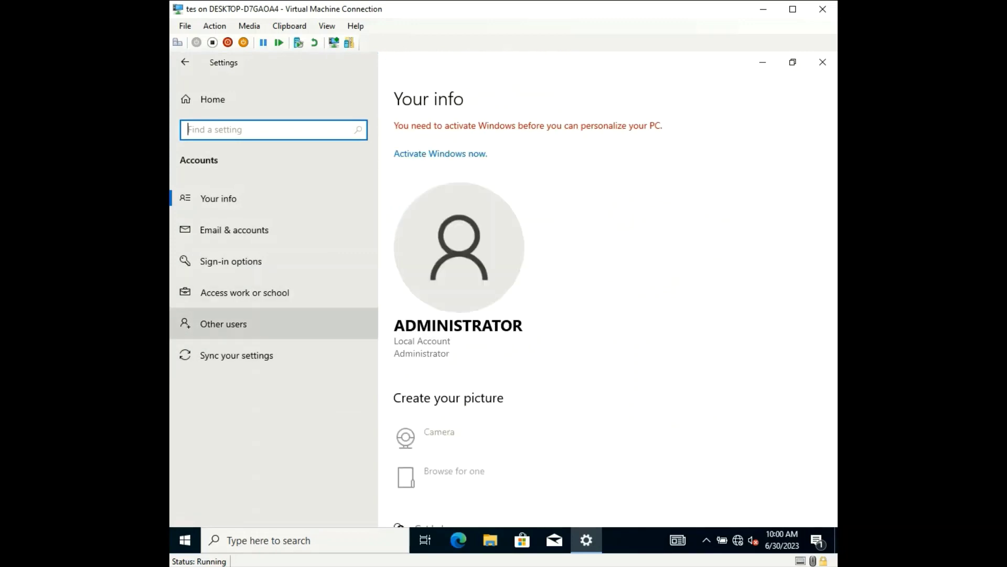
pyautogui.click(223, 323)
pyautogui.click(525, 209)
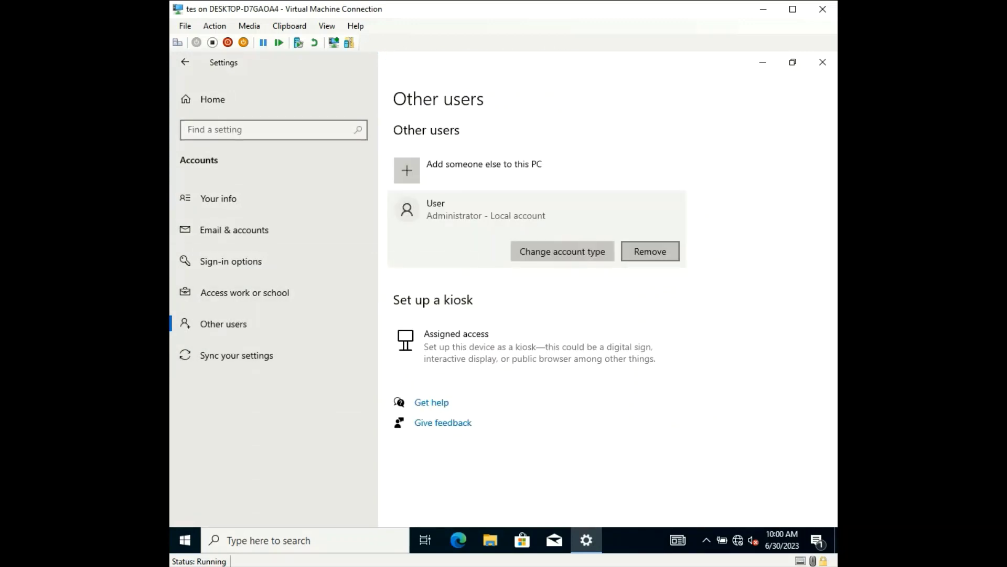
pyautogui.click(650, 250)
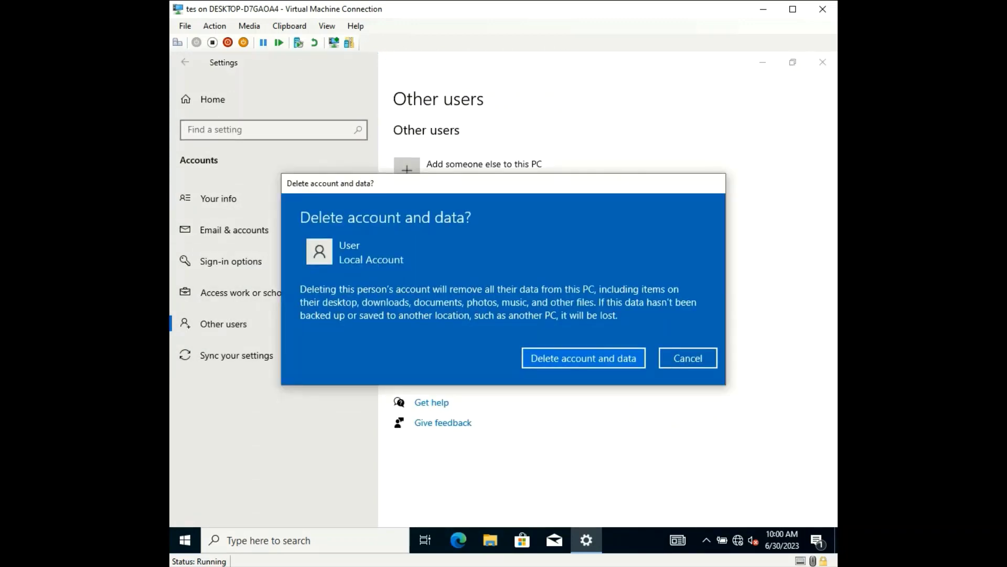
pyautogui.click(584, 357)
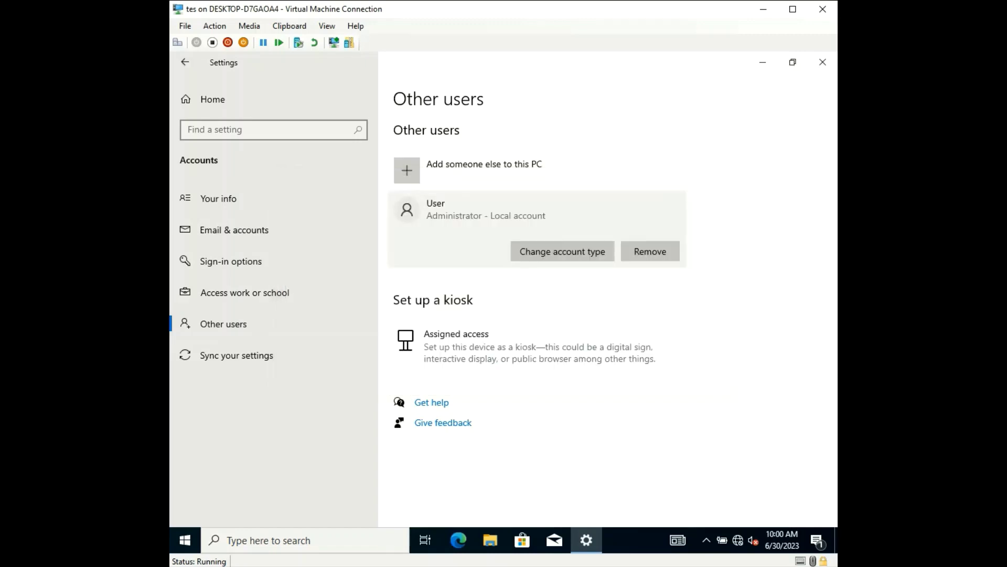
pyautogui.click(823, 62)
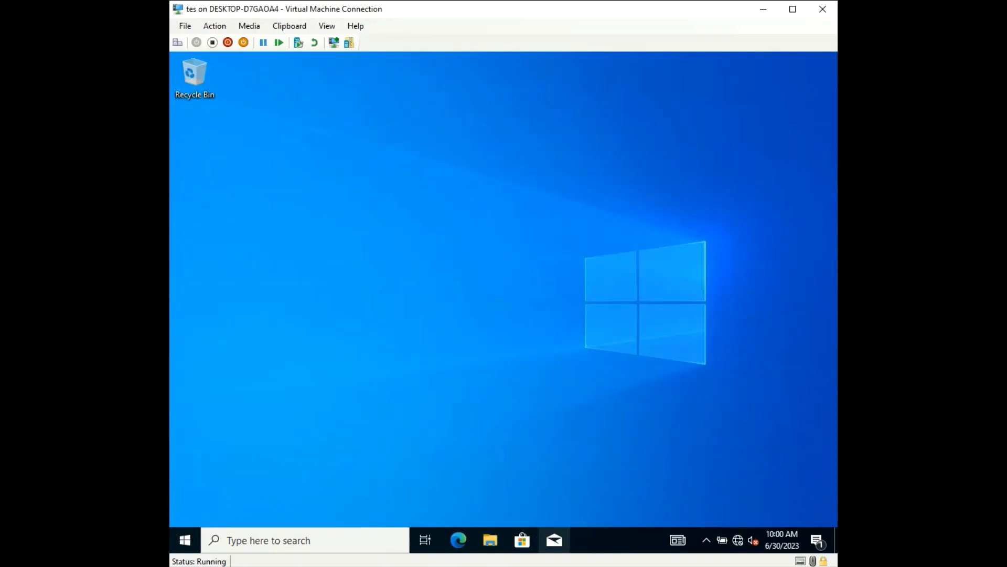
pyautogui.click(490, 540)
pyautogui.click(296, 296)
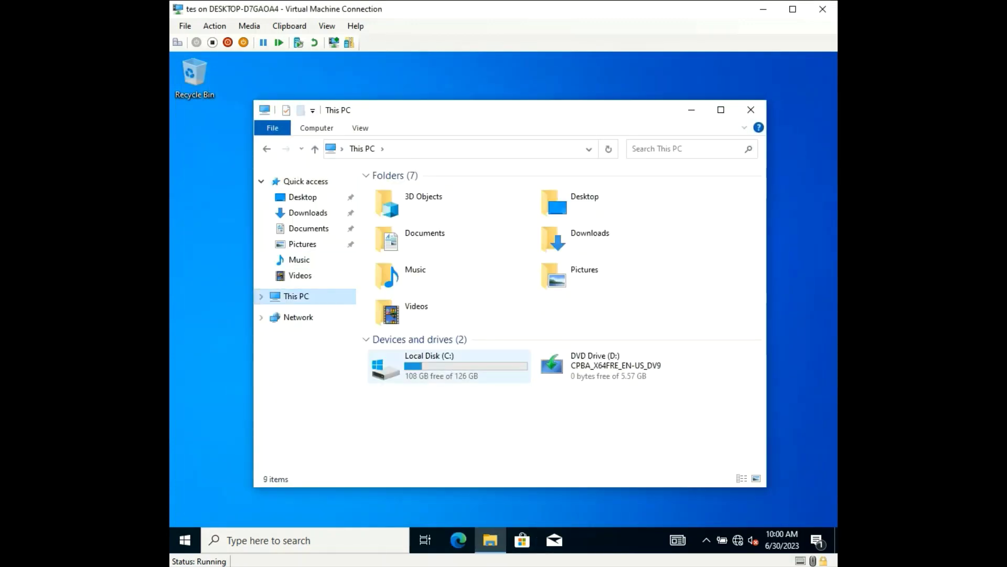
pyautogui.doubleClick(428, 364)
pyautogui.doubleClick(392, 231)
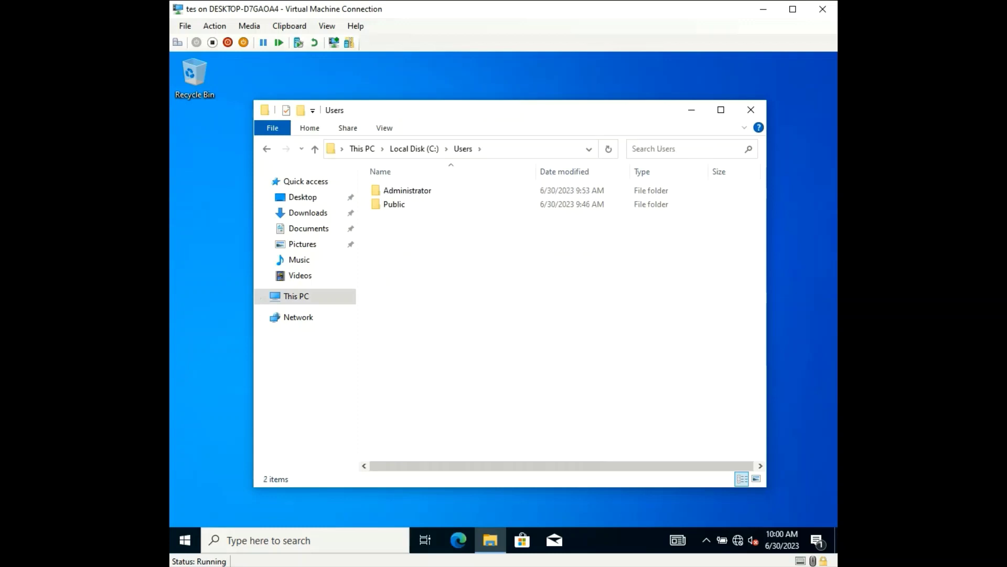
pyautogui.click(751, 109)
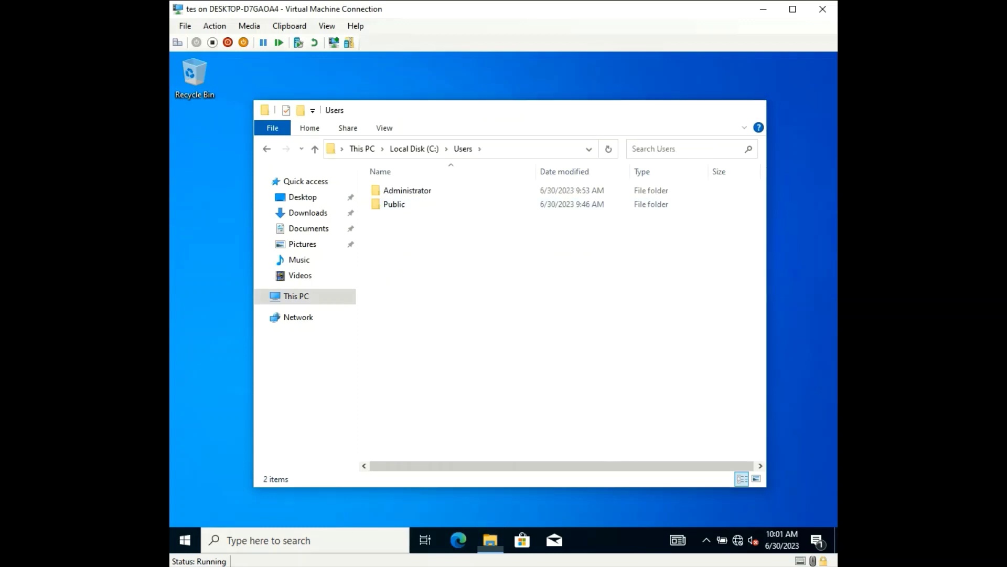
pyautogui.click(268, 541)
pyautogui.write('mana')
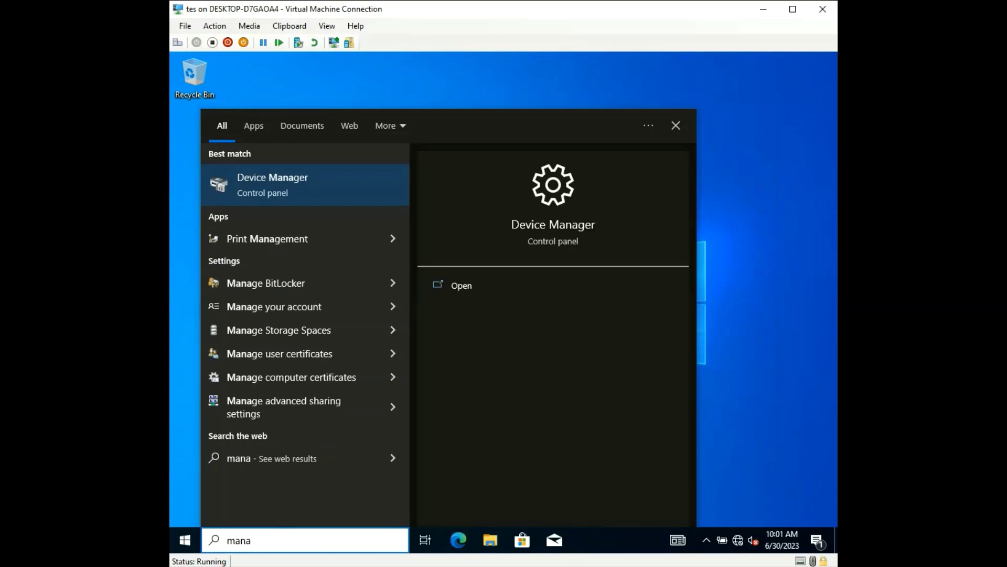
pyautogui.press('BackSpace')
pyautogui.press('BackSpace')
pyautogui.press('BackSpace')
pyautogui.press('BackSpace')
pyautogui.write('mana')
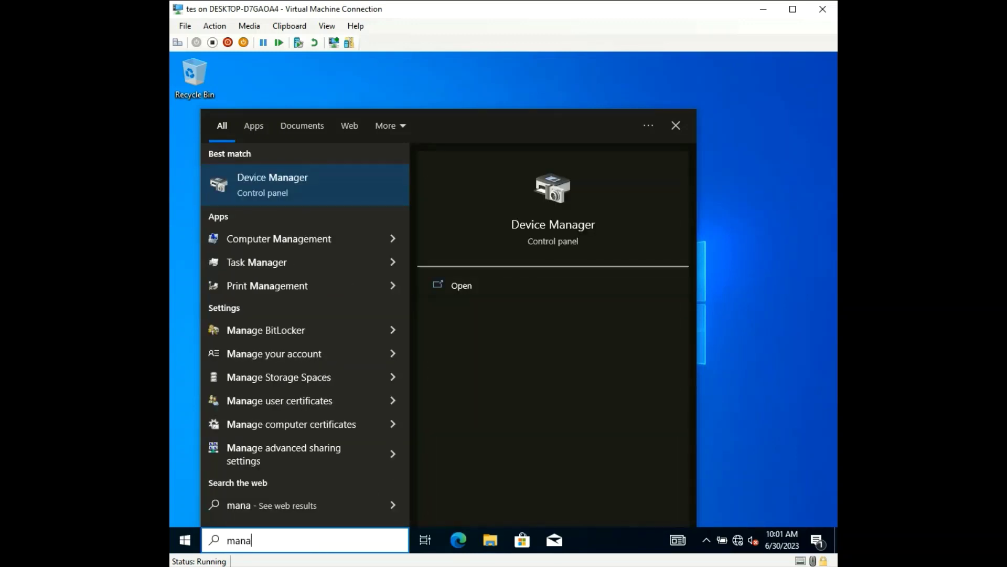
pyautogui.press('Down')
pyautogui.press('Right')
pyautogui.press('Down')
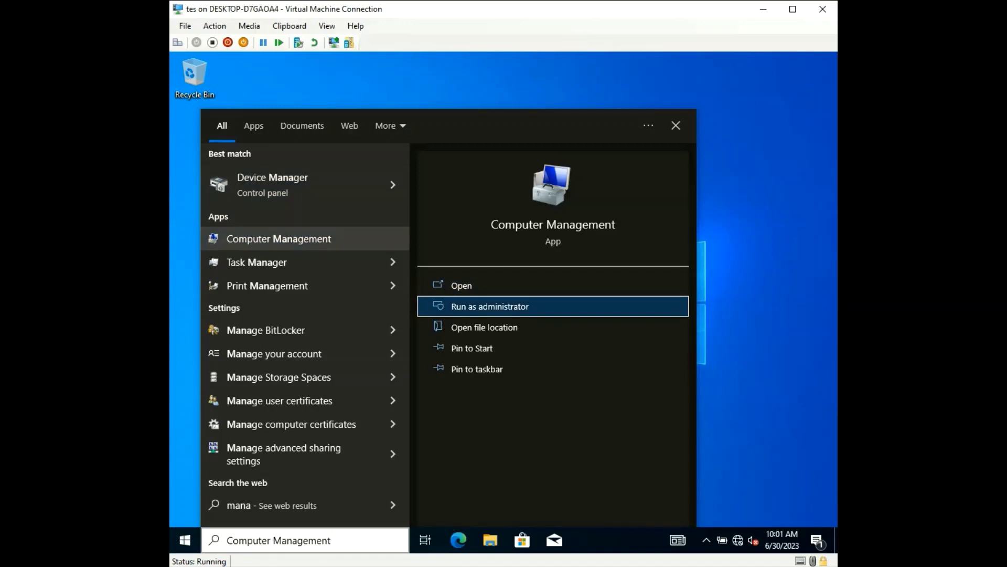
pyautogui.press('Return')
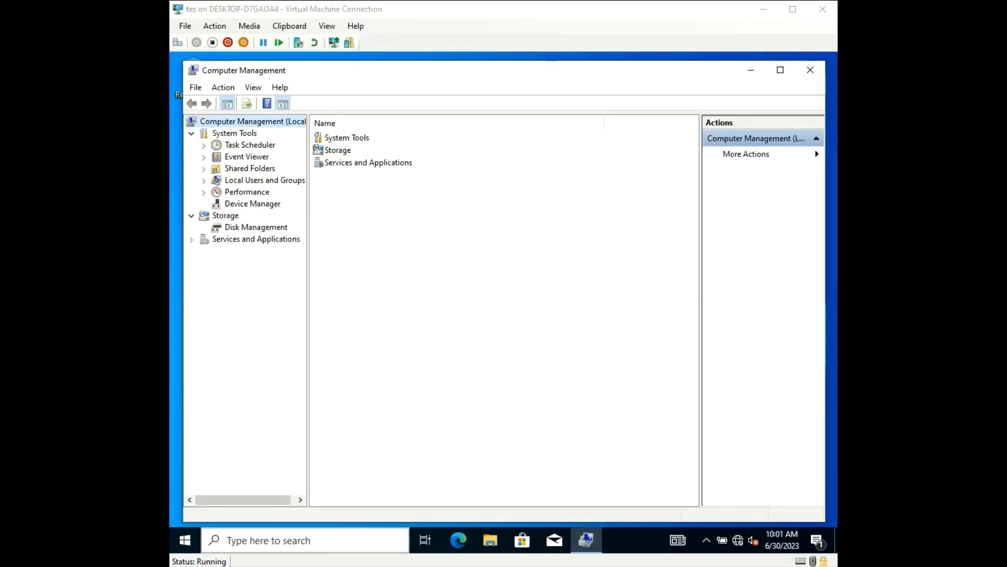
pyautogui.click(265, 180)
pyautogui.doubleClick(334, 138)
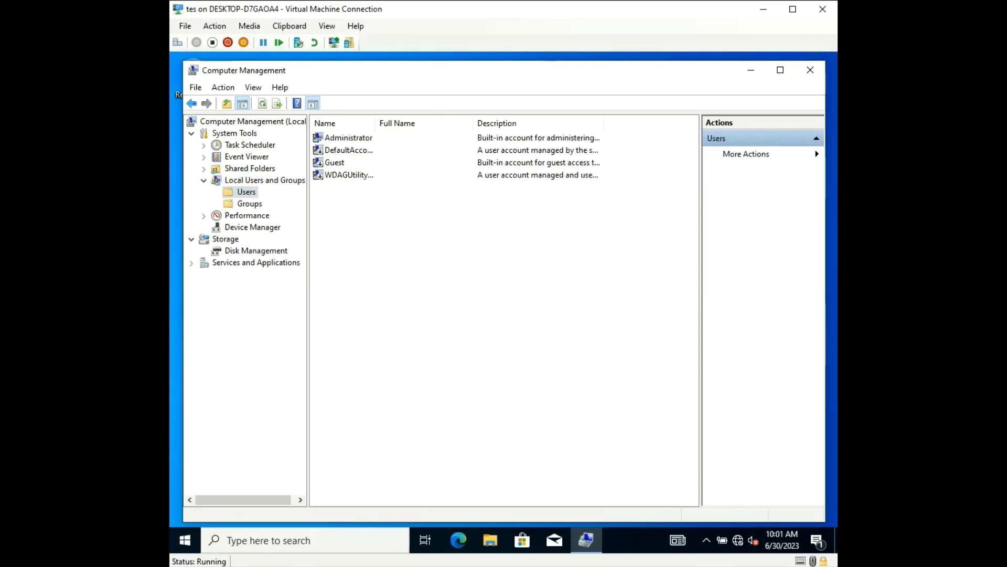
pyautogui.press('Down')
pyautogui.press('Down')
pyautogui.press('Down')
pyautogui.press('Down')
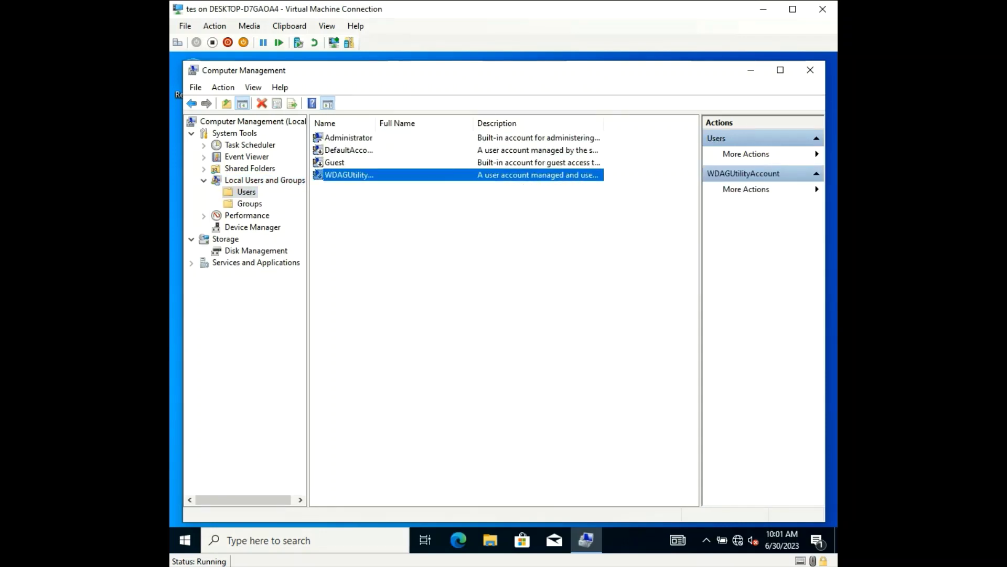
pyautogui.click(810, 70)
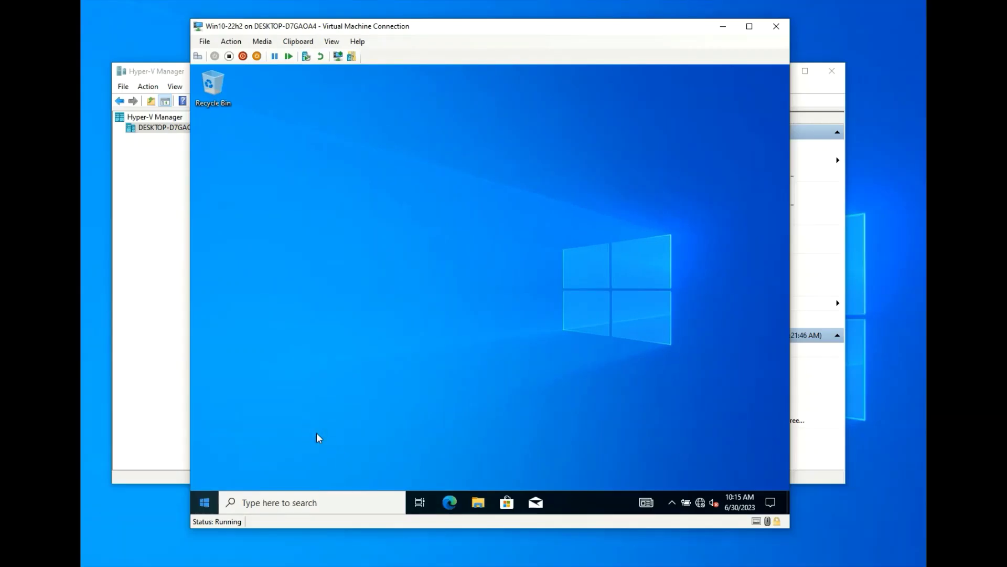
# Shut down the guest from Start > Power and select Win10-22h2 in Hyper-V Manager
pyautogui.click(204, 502)
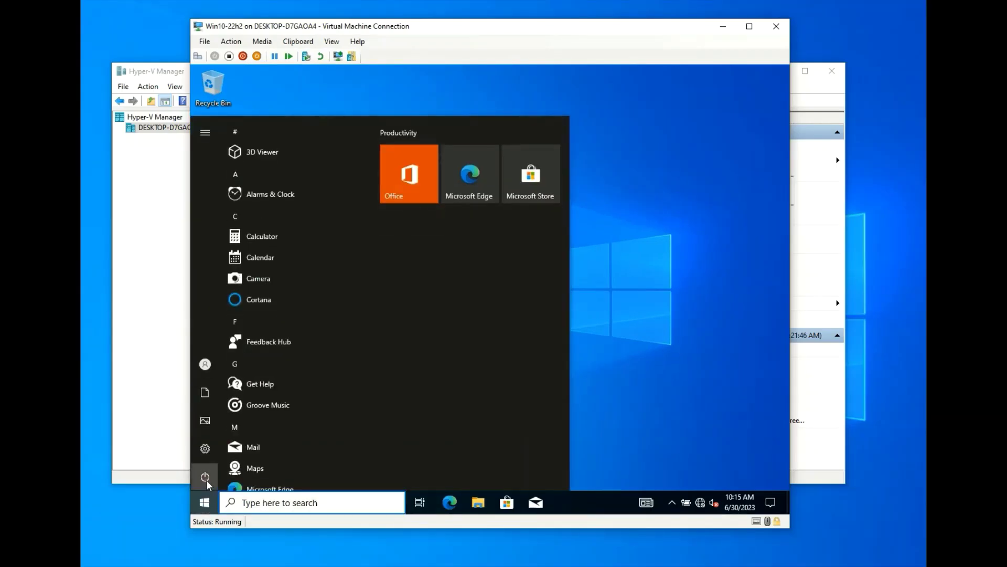
pyautogui.click(206, 480)
pyautogui.click(244, 428)
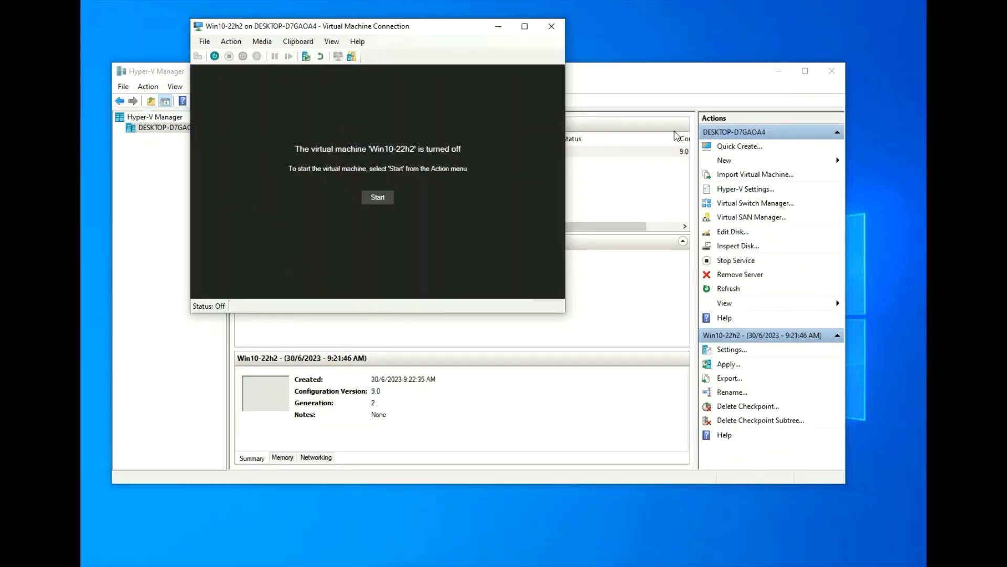
pyautogui.click(647, 86)
pyautogui.click(359, 152)
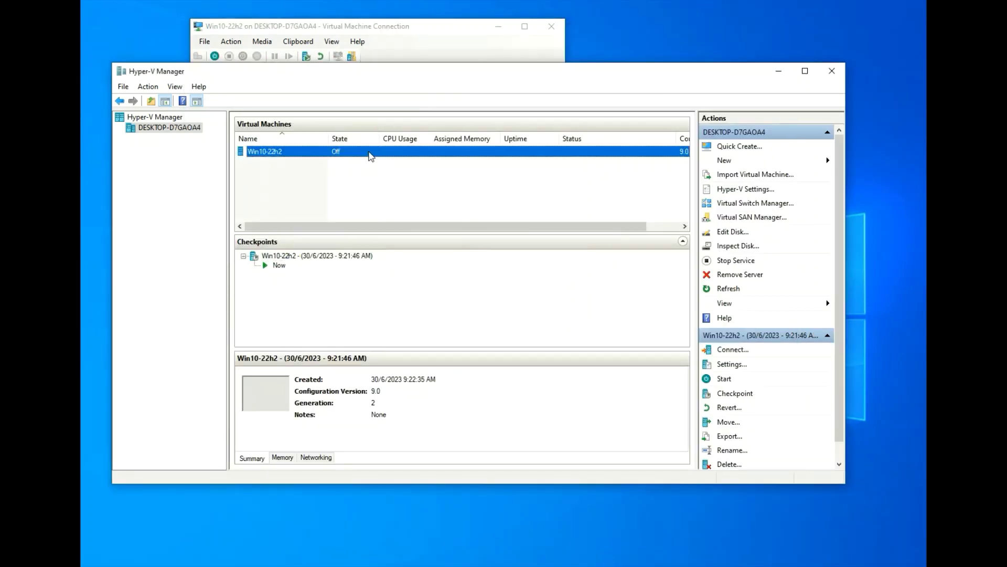
# Take a checkpoint of Win10-22h2 and attach its network adapter to the Default Switch
pyautogui.rightClick(370, 152)
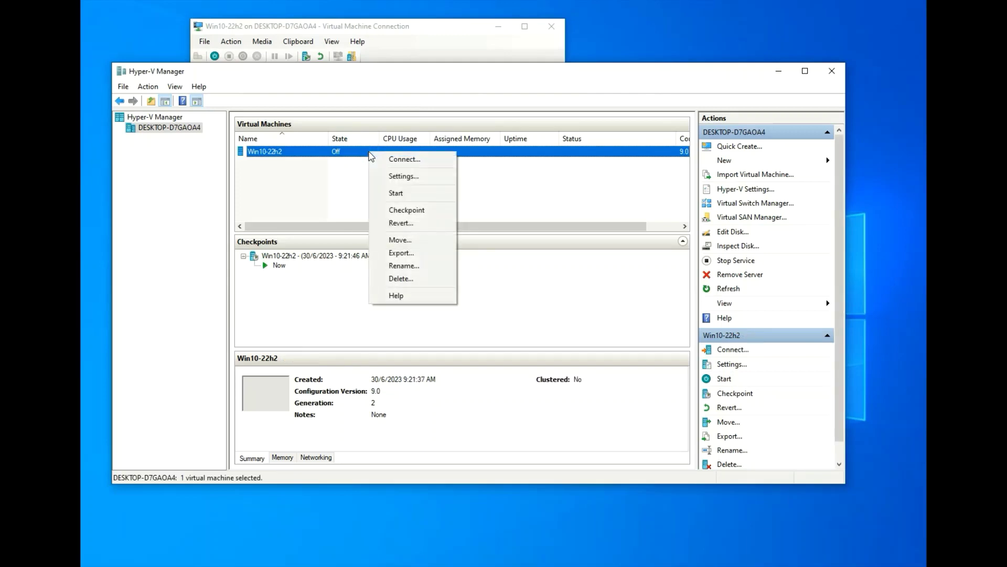
pyautogui.click(422, 210)
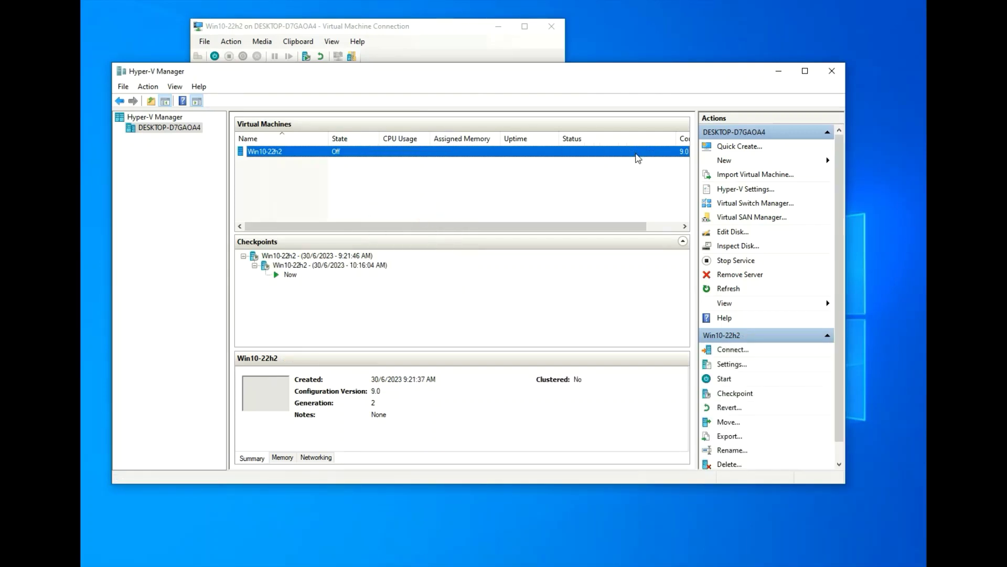
pyautogui.rightClick(289, 154)
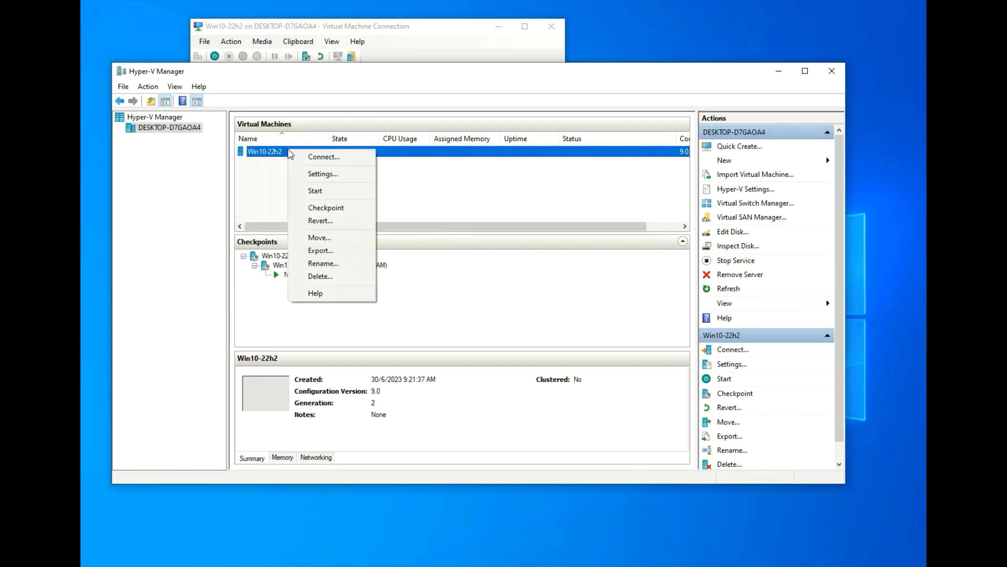
pyautogui.click(319, 170)
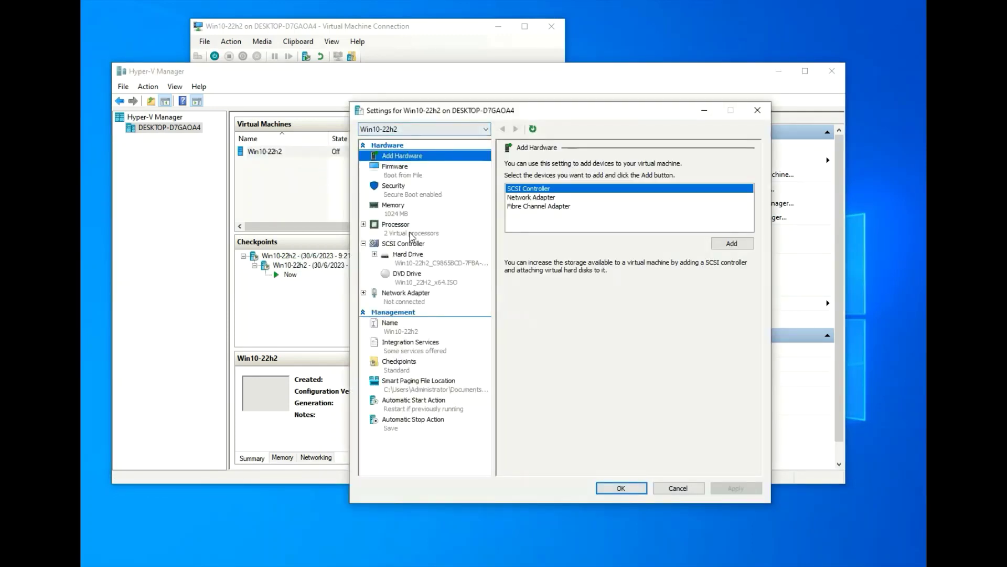
pyautogui.click(407, 293)
pyautogui.click(549, 189)
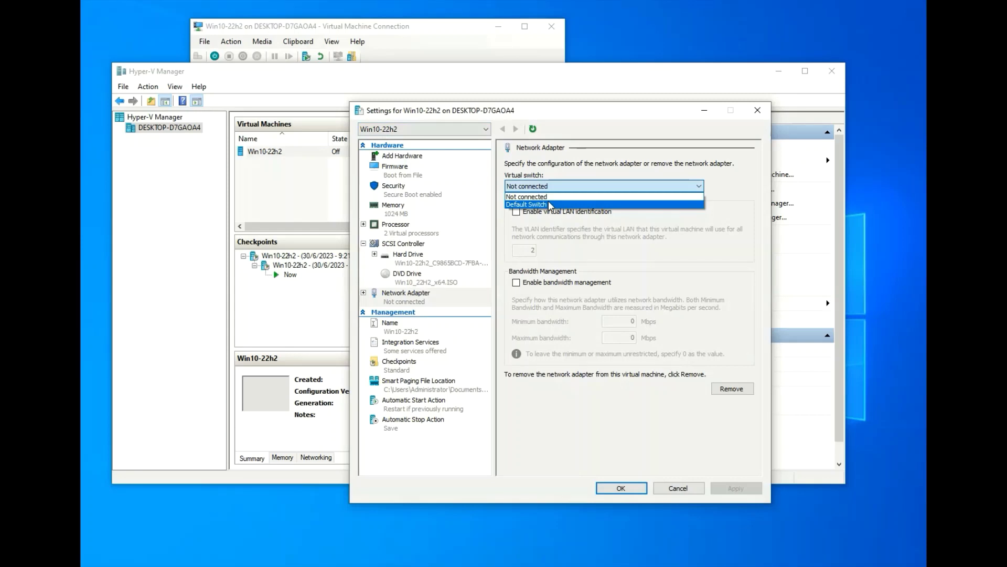
pyautogui.click(549, 204)
pyautogui.click(621, 488)
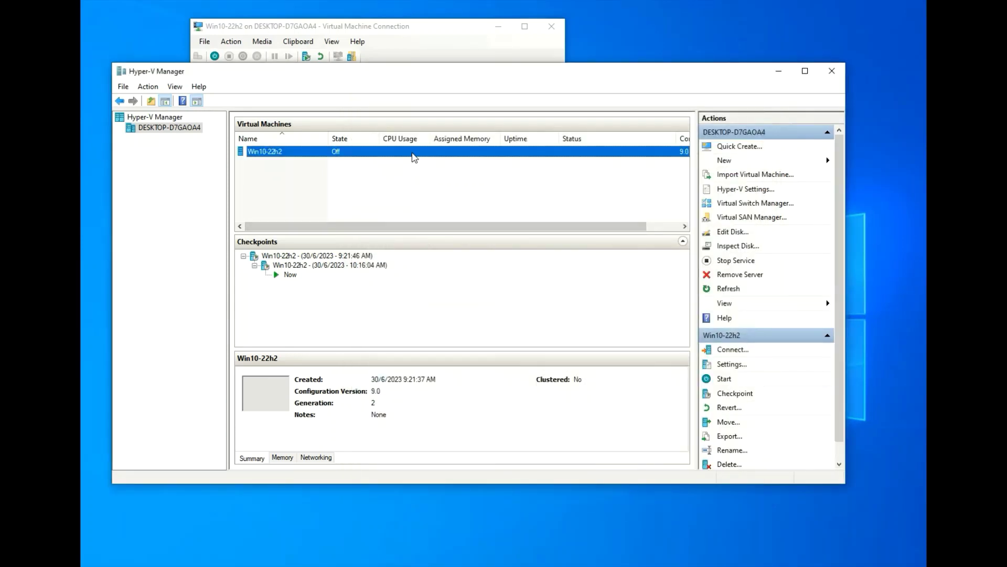
# Connect to the VM console, eject Win10_22H2_x64.ISO from the DVD drive, and start the VM
pyautogui.rightClick(415, 156)
pyautogui.click(420, 160)
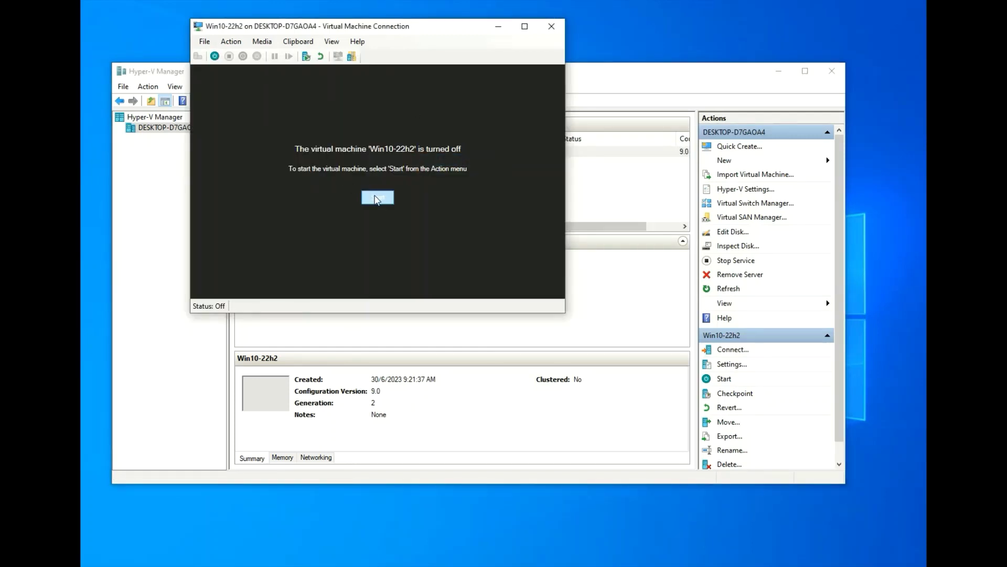
pyautogui.click(262, 41)
pyautogui.moveTo(275, 57)
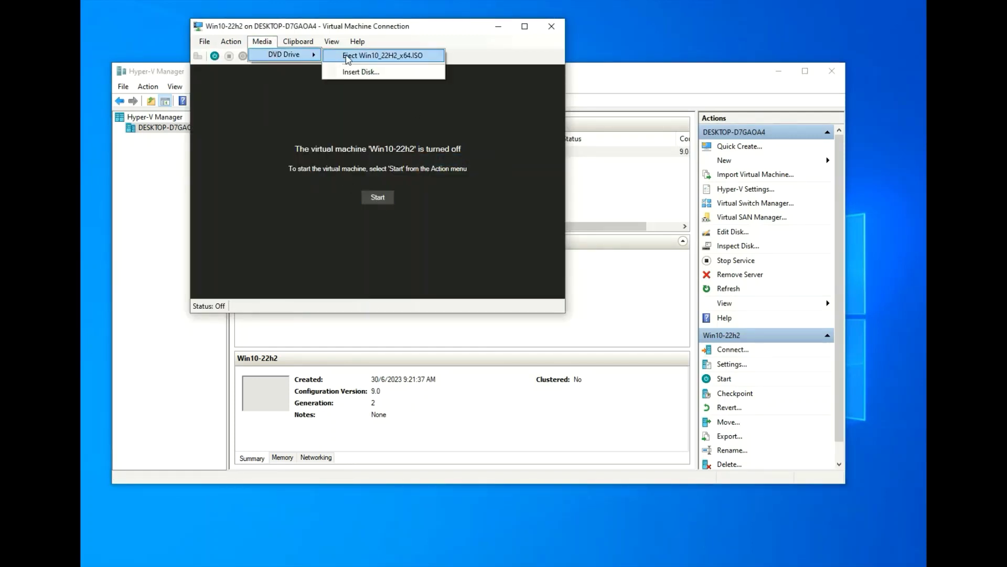
pyautogui.click(359, 60)
pyautogui.click(262, 41)
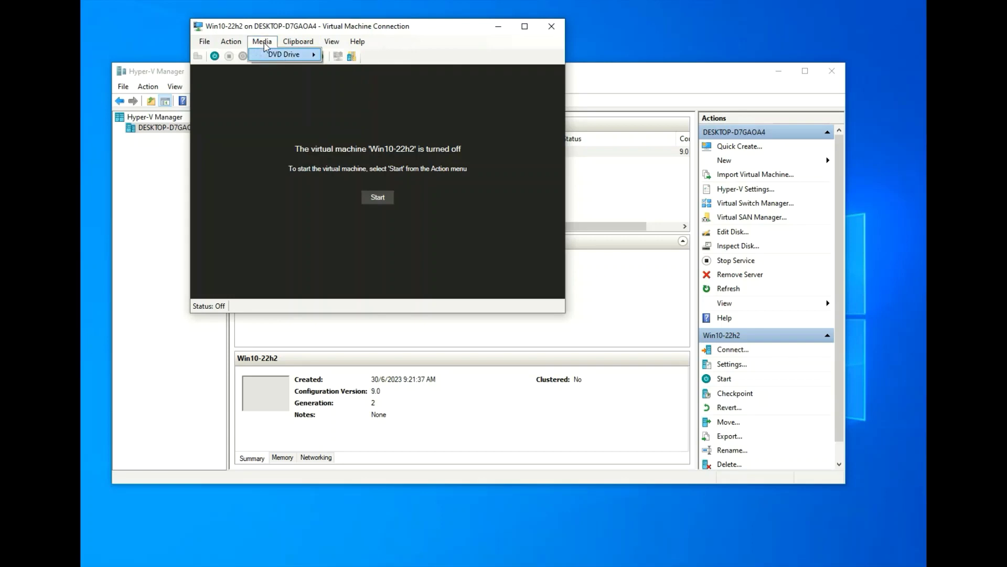
pyautogui.click(387, 198)
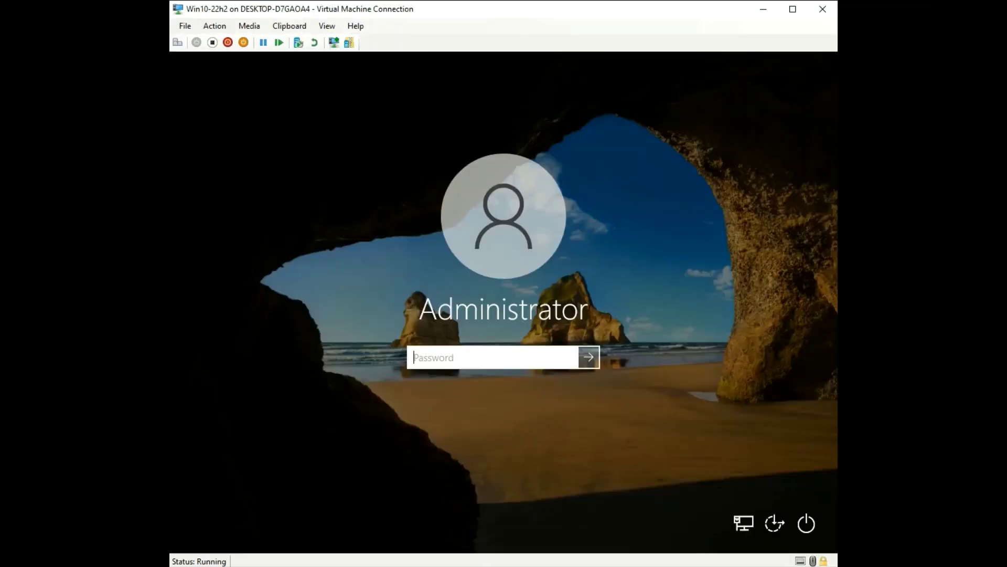
# Sign in with the Administrator password and launch Computer Management as administrator via a 'mana' search
pyautogui.press('Return')
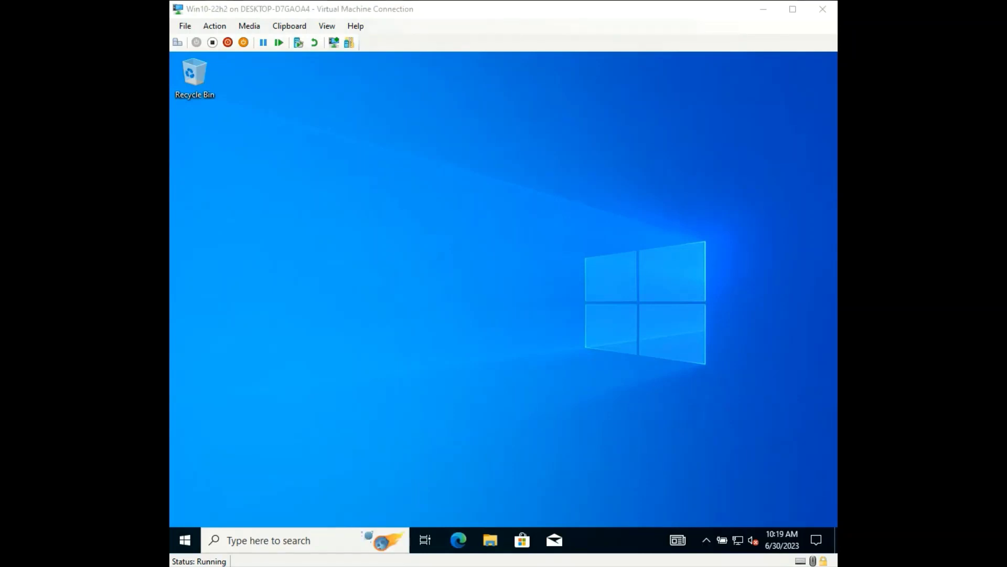
pyautogui.press('super')
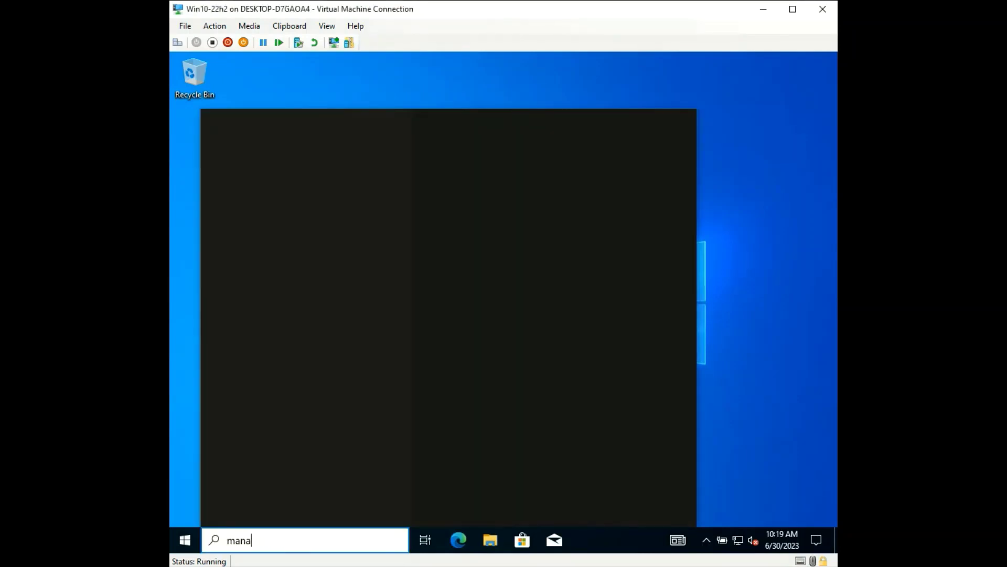
pyautogui.press('Down')
pyautogui.press('Right')
pyautogui.press('Down')
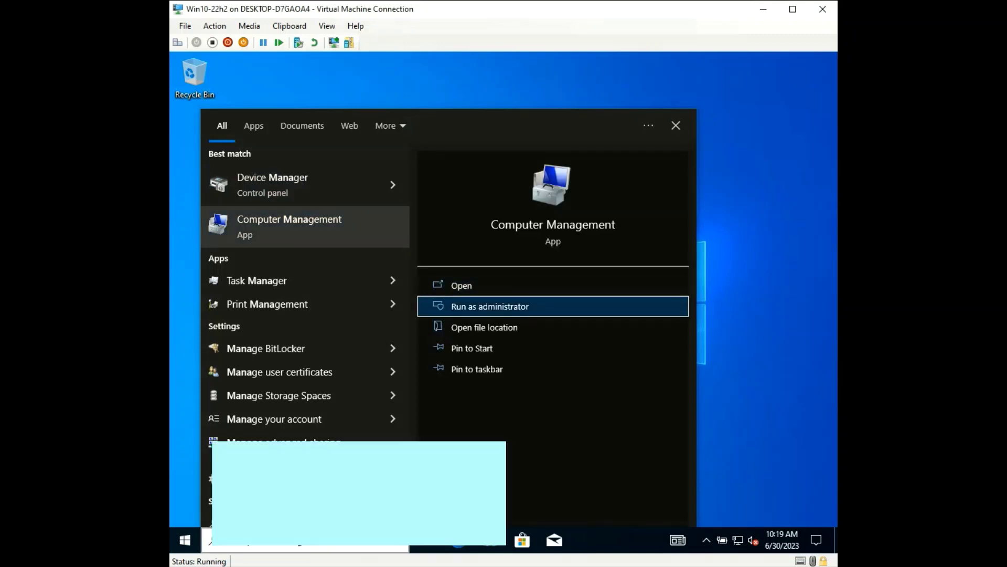
pyautogui.press('Return')
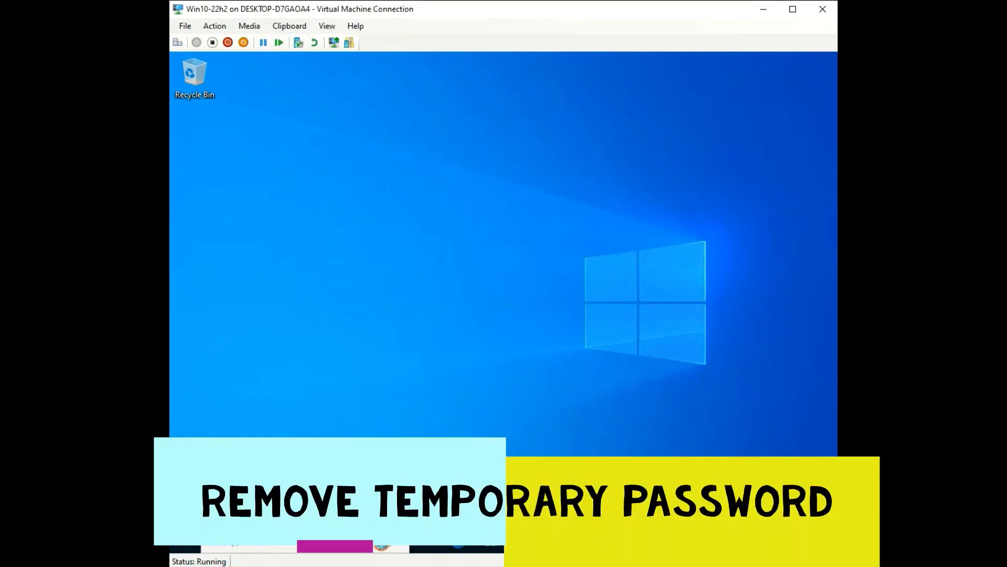
# Set an empty password for the Administrator account in Local Users and Groups, then close Computer Management
pyautogui.press('Down')
pyautogui.press('Down')
pyautogui.press('Down')
pyautogui.press('Down')
pyautogui.press('Down')
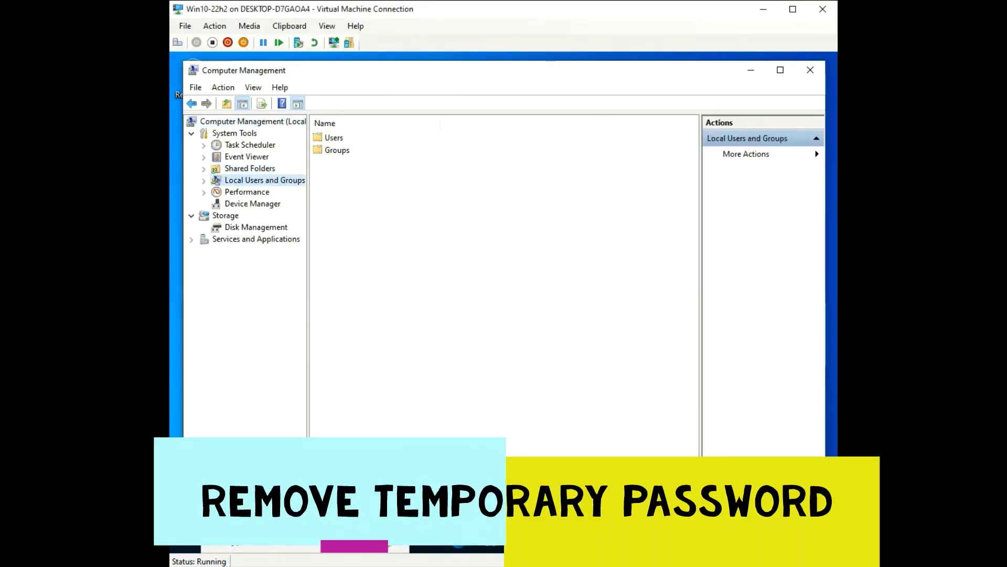
pyautogui.press('Tab')
pyautogui.press('Return')
pyautogui.hotkey('shift', 'F10')
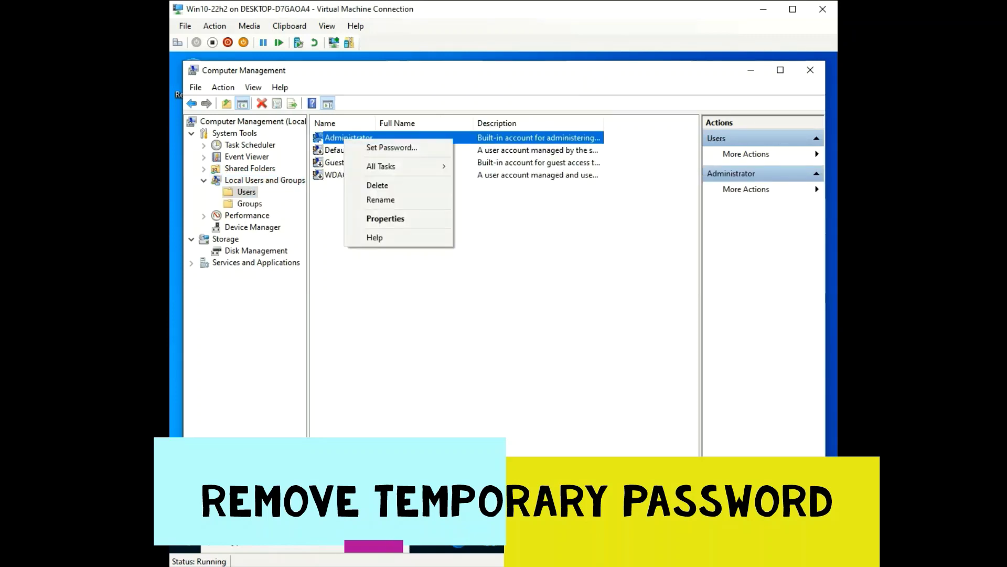
pyautogui.press('Down')
pyautogui.press('Return')
pyautogui.press('Return')
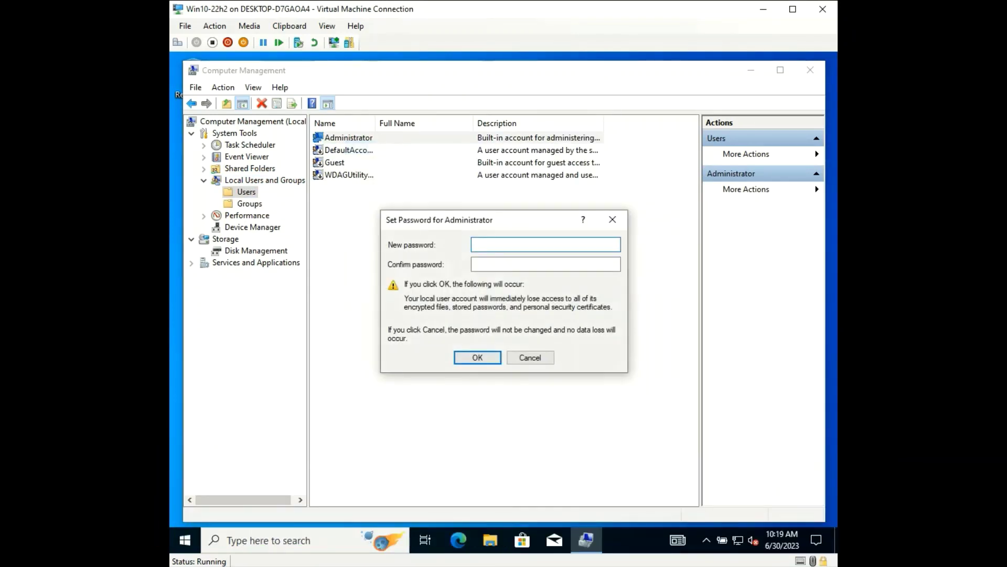
pyautogui.press('Return')
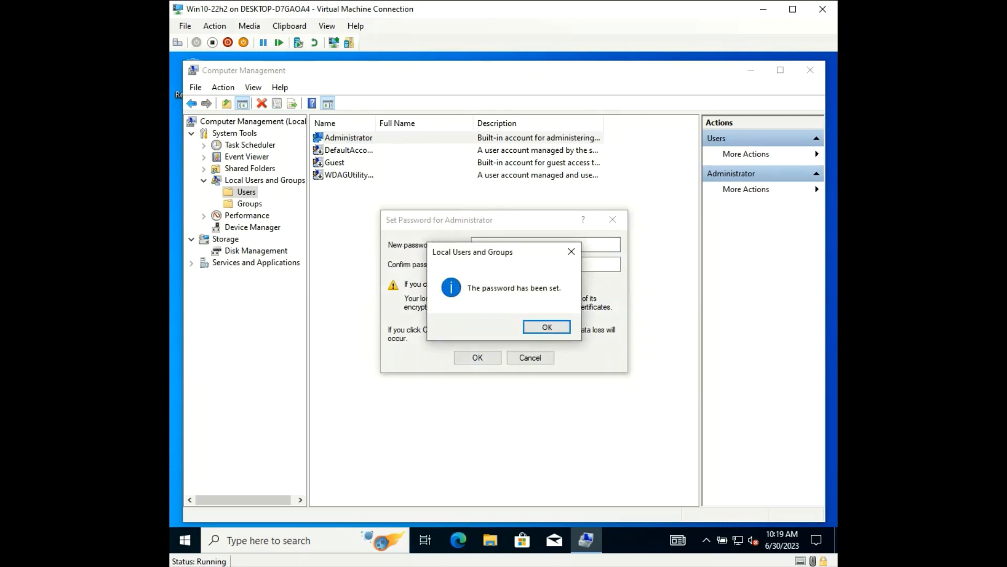
pyautogui.press('Return')
pyautogui.hotkey('alt', 'F4')
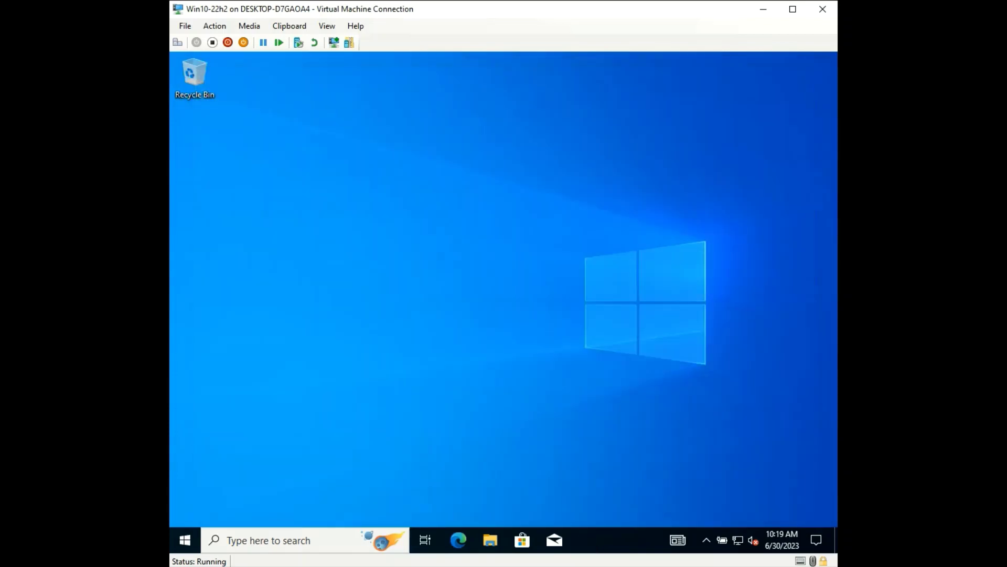
# Restart the guest Windows from the Start menu's power options
pyautogui.press('super')
pyautogui.press('Return')
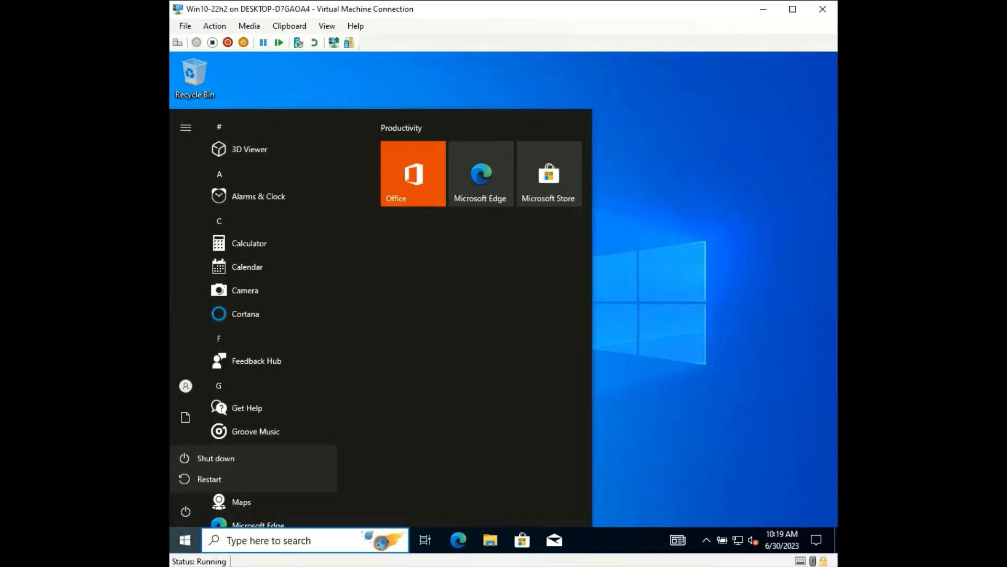
pyautogui.press('Down')
pyautogui.press('Return')
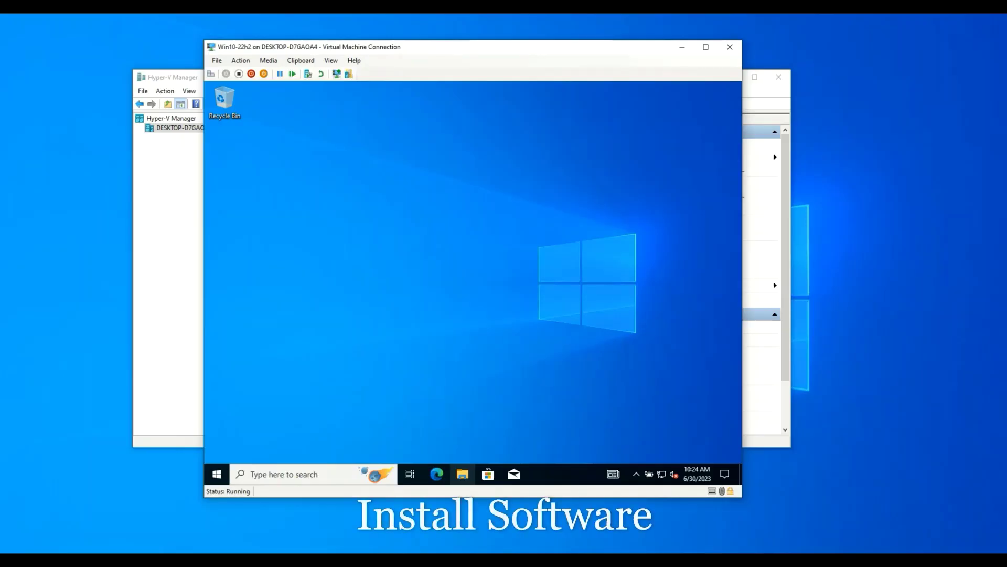
# Reconnect in an enhanced session and sign in to the Administrator account
pyautogui.click(340, 77)
pyautogui.click(505, 313)
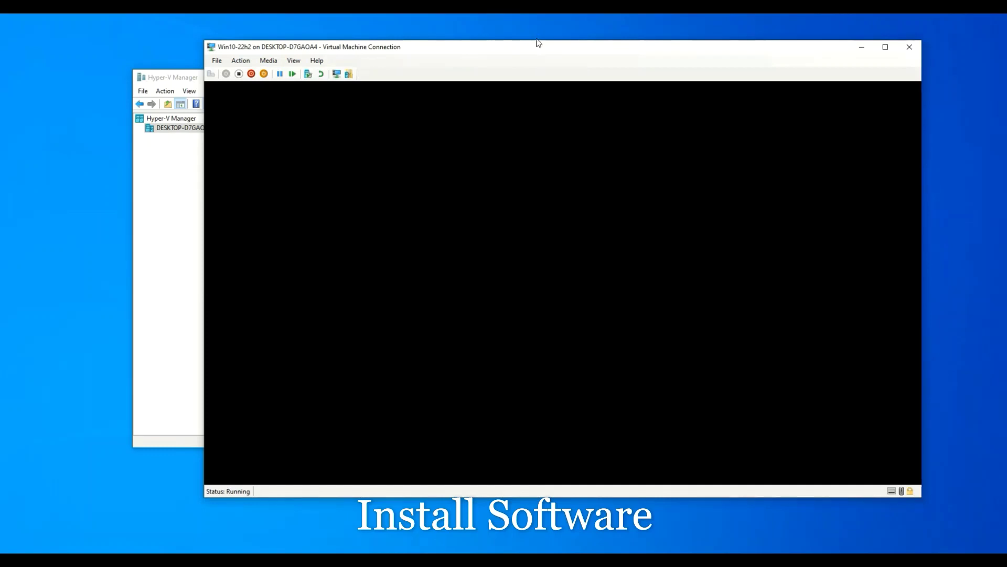
pyautogui.moveTo(539, 43); pyautogui.dragTo(499, 48)
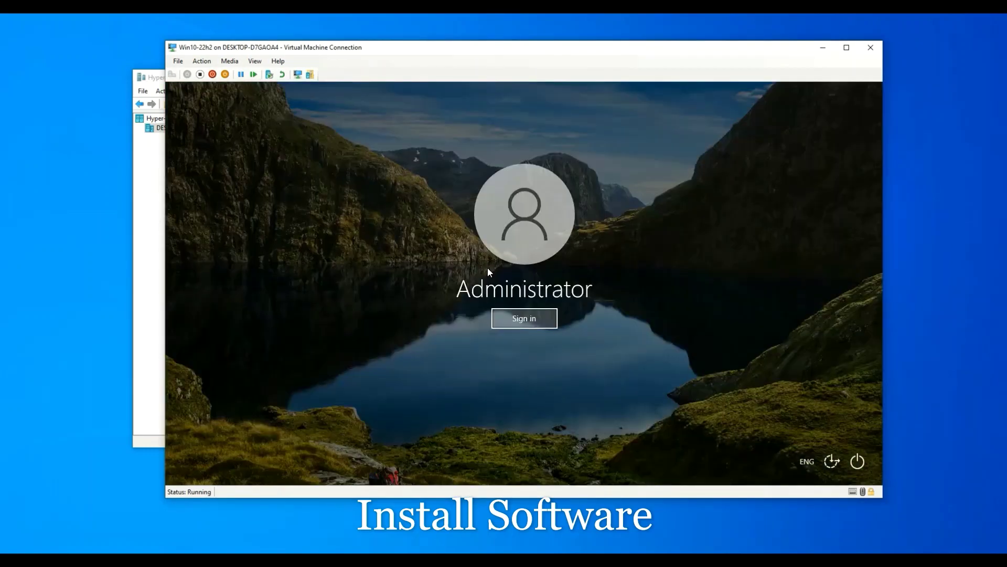
pyautogui.click(524, 318)
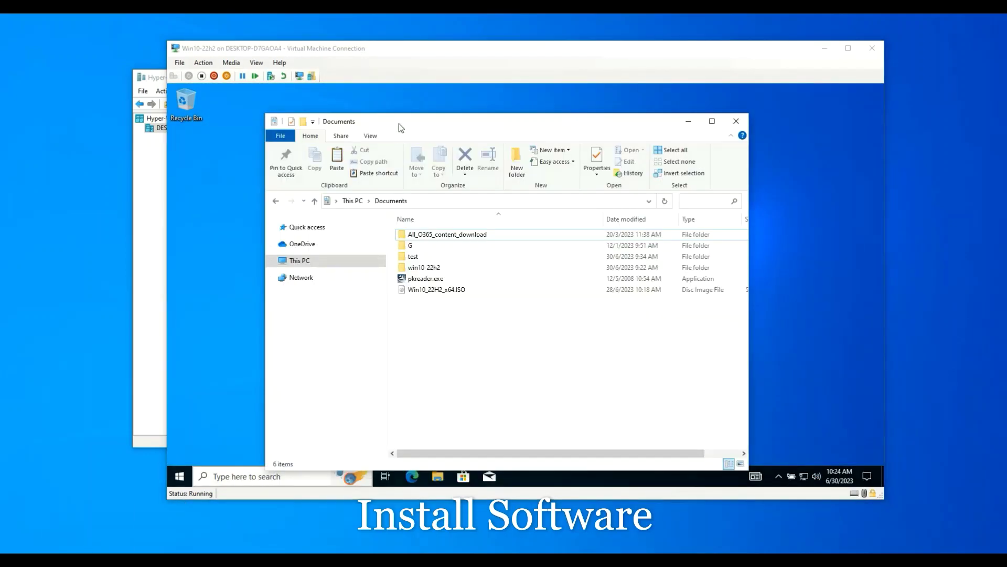
# Copy pkreader.exe from the host Documents folder to the guest desktop and run it as administrator
pyautogui.moveTo(401, 127); pyautogui.dragTo(610, 99)
pyautogui.click(653, 252)
pyautogui.rightClick(653, 252)
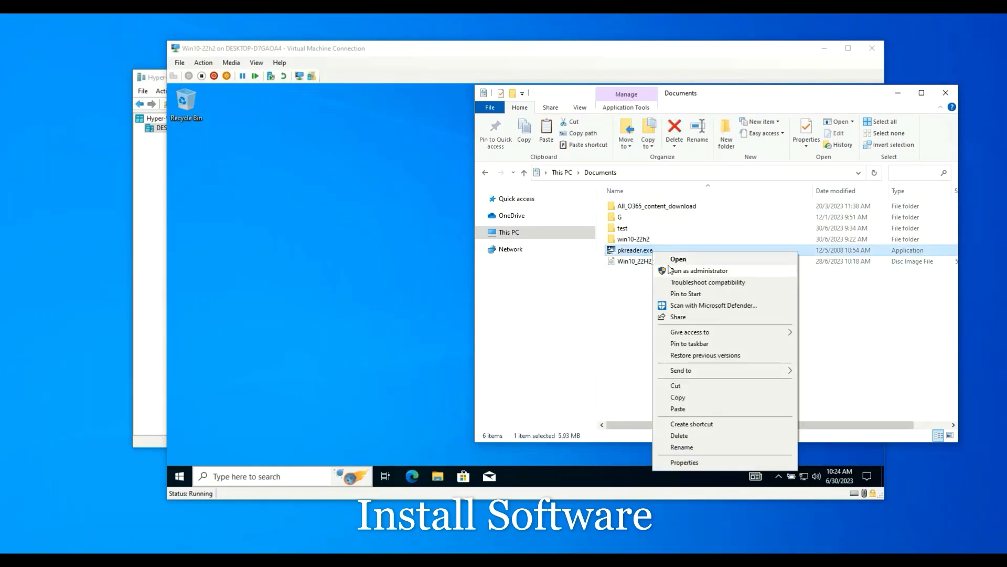
pyautogui.click(686, 402)
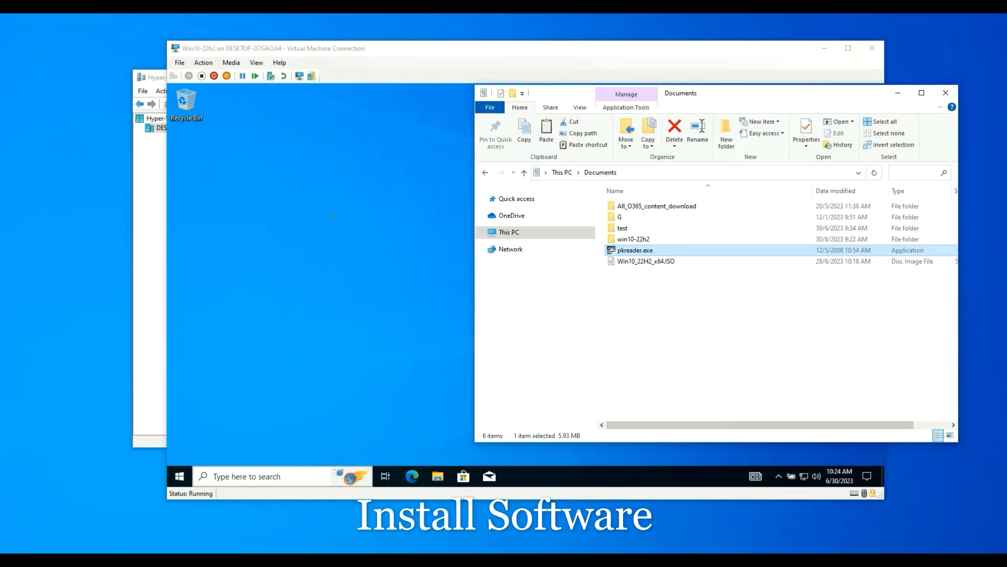
pyautogui.click(333, 213)
pyautogui.rightClick(315, 184)
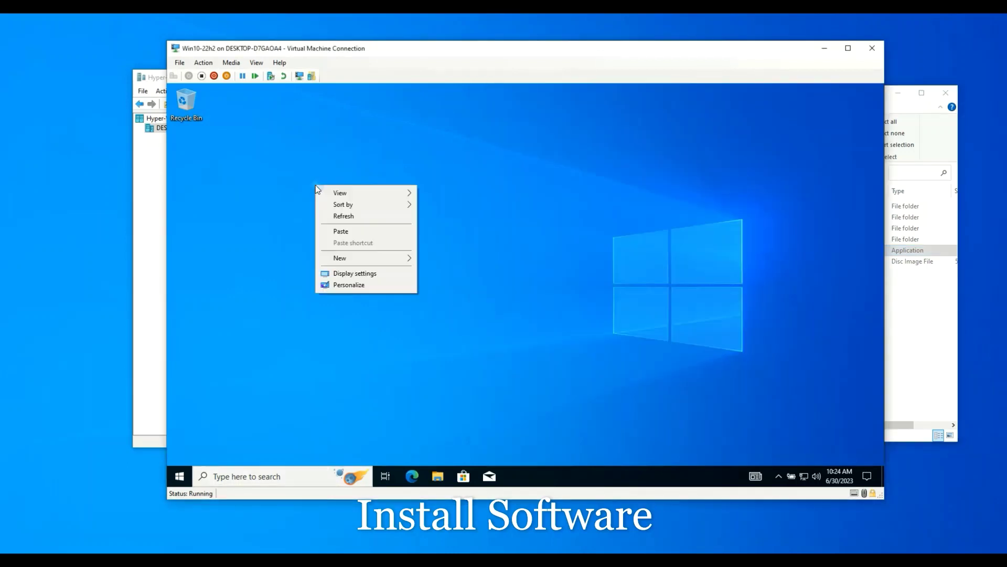
pyautogui.click(341, 232)
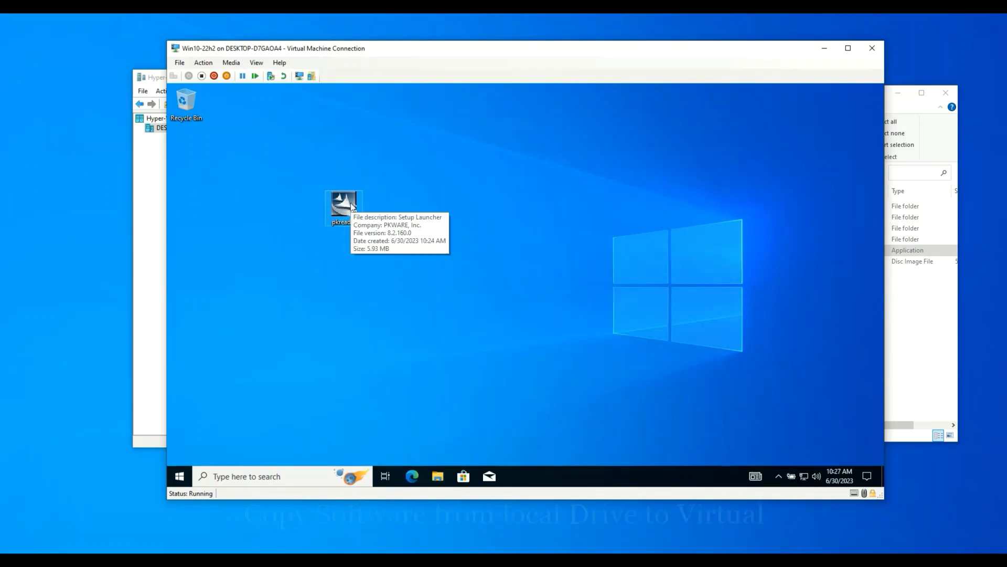
pyautogui.rightClick(350, 207)
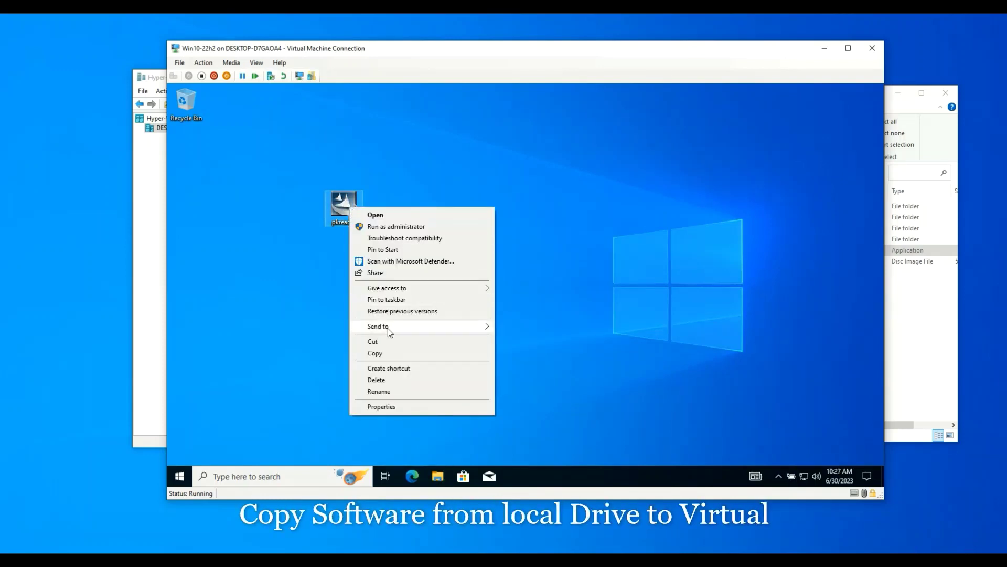
pyautogui.click(382, 227)
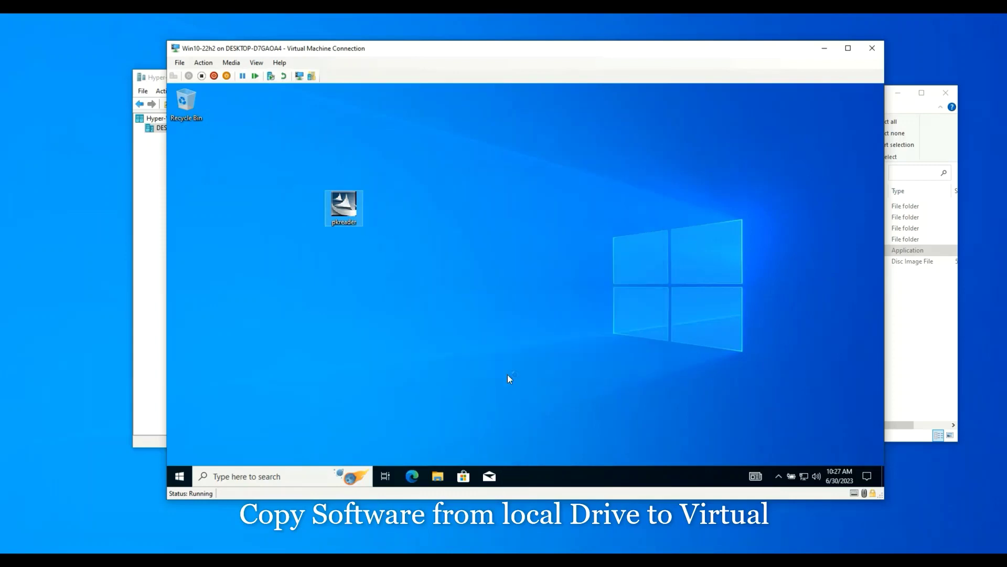
# Accept the export and license agreements and install ZIP Reader through to Finish
pyautogui.click(577, 363)
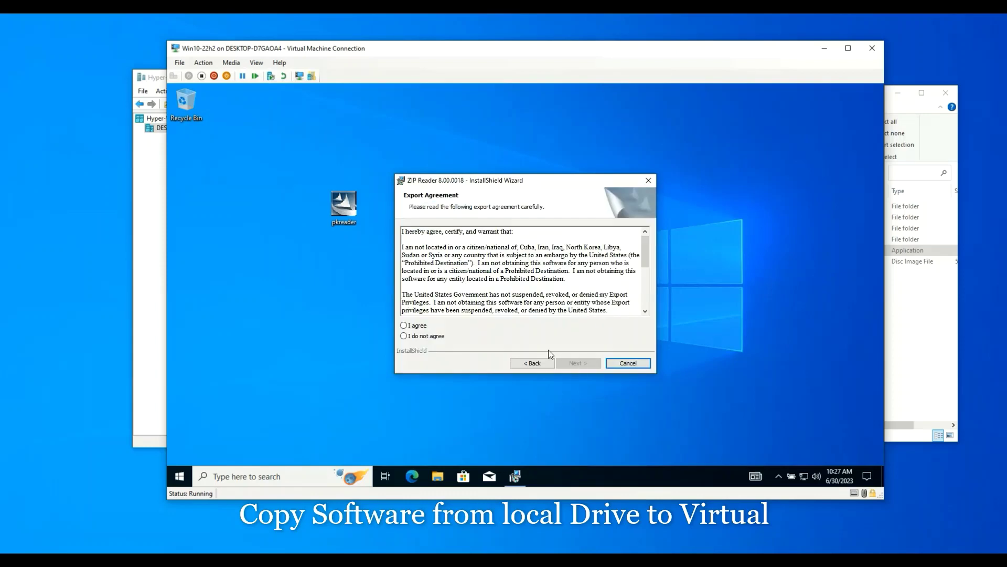
pyautogui.click(419, 326)
pyautogui.click(578, 363)
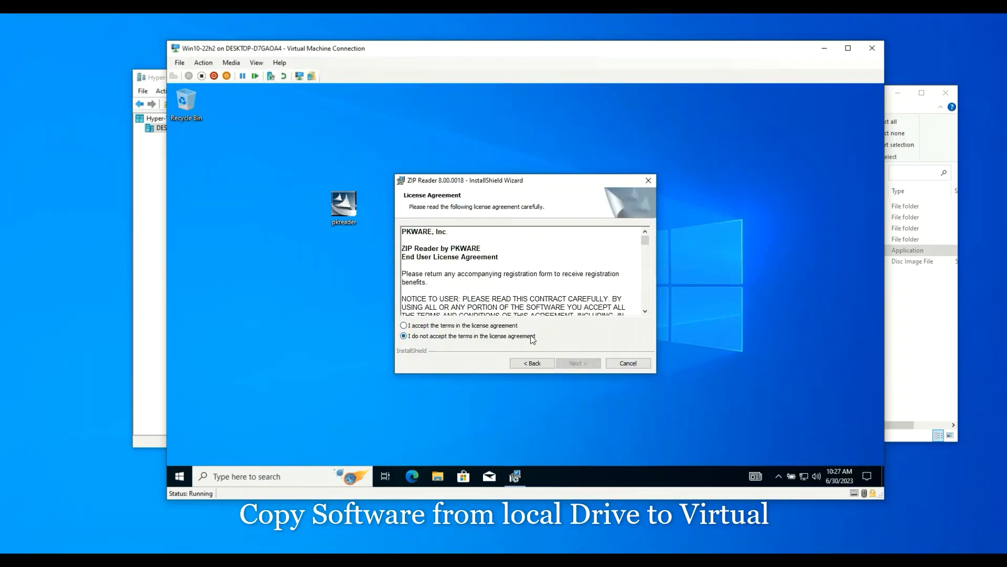
pyautogui.click(508, 326)
pyautogui.click(572, 363)
pyautogui.click(564, 363)
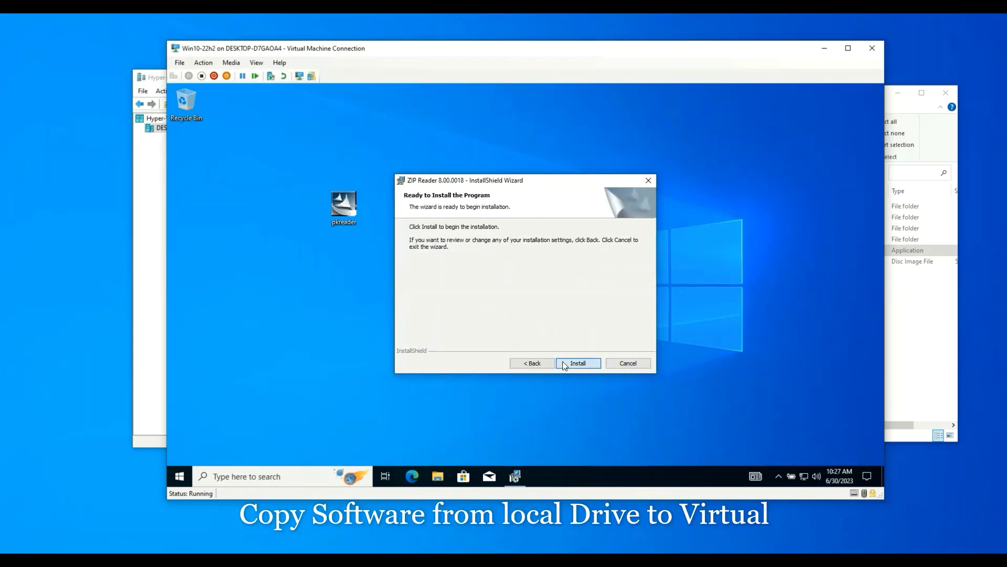
pyautogui.click(564, 363)
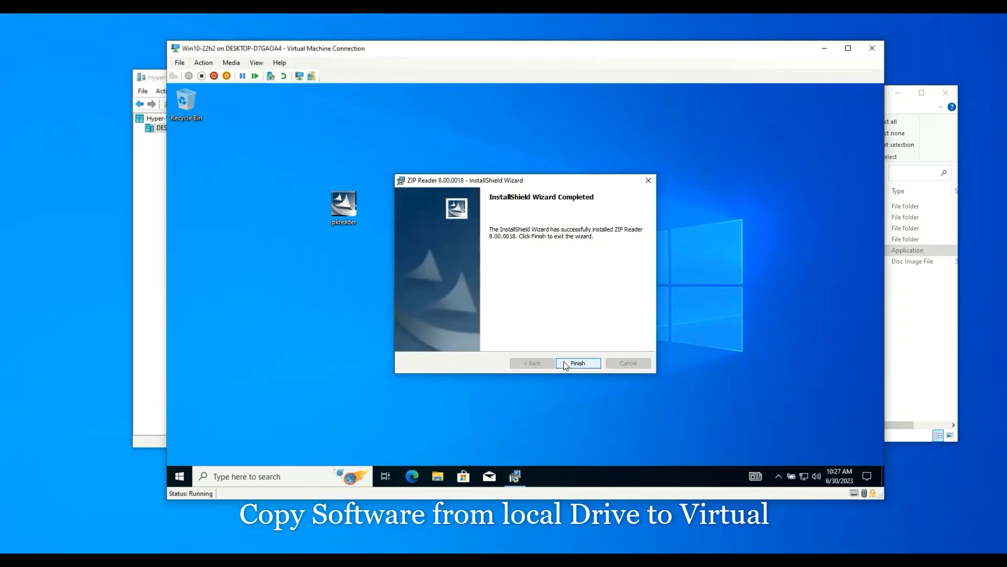
pyautogui.click(596, 368)
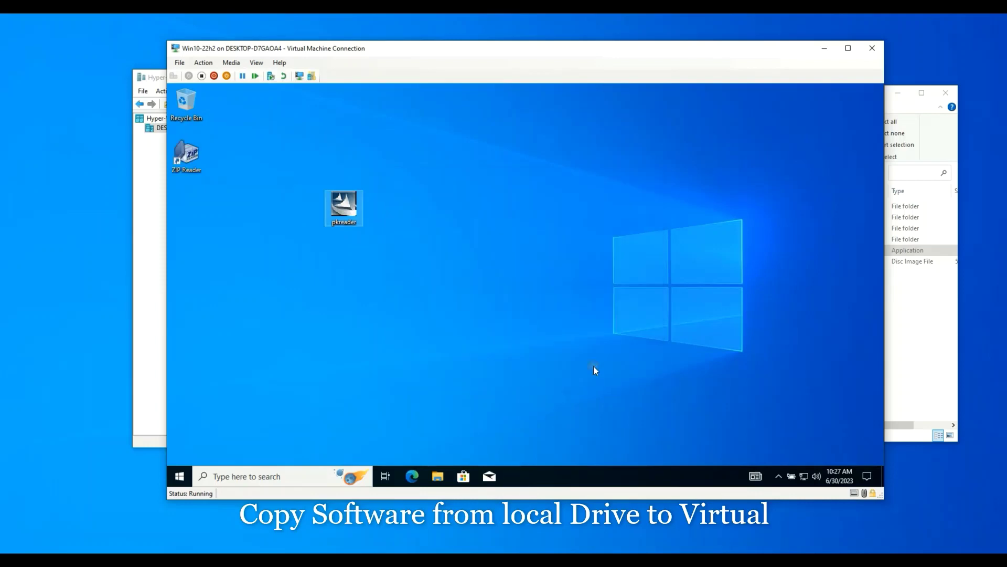
# Delete the pkreader installer from the guest desktop, refreshing past a file-in-use warning
pyautogui.rightClick(344, 209)
pyautogui.click(375, 383)
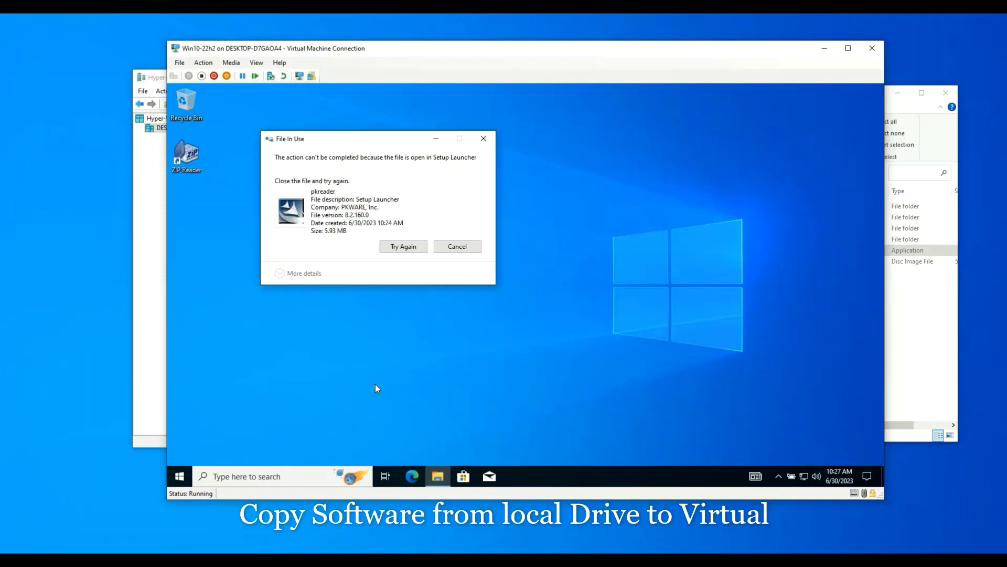
pyautogui.click(446, 248)
pyautogui.rightClick(448, 257)
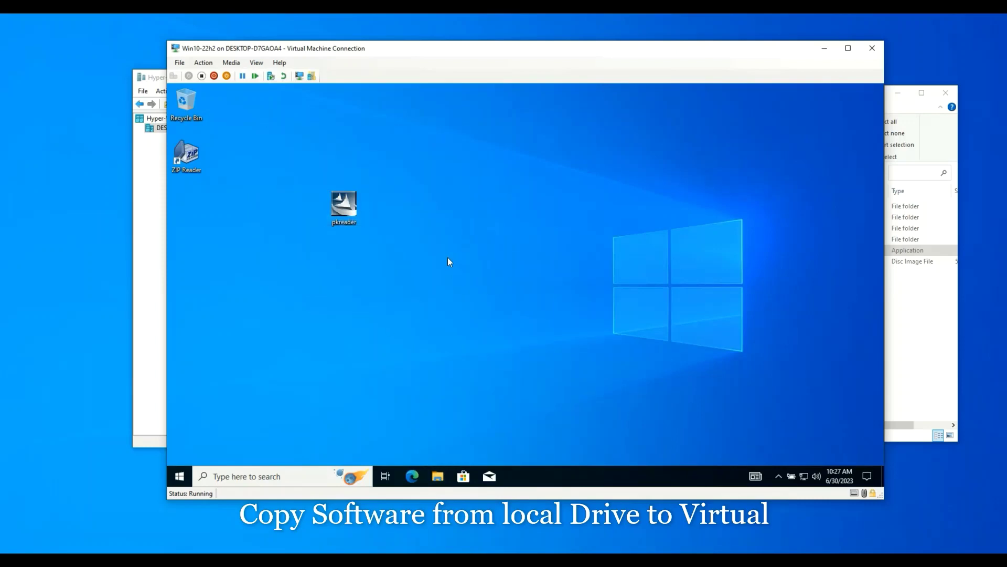
pyautogui.click(461, 287)
pyautogui.rightClick(415, 262)
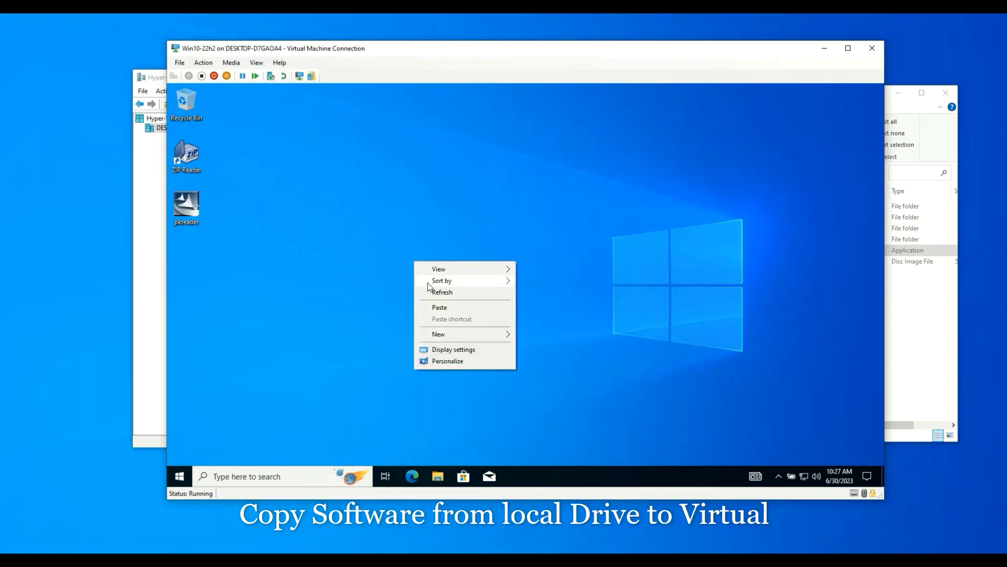
pyautogui.click(426, 289)
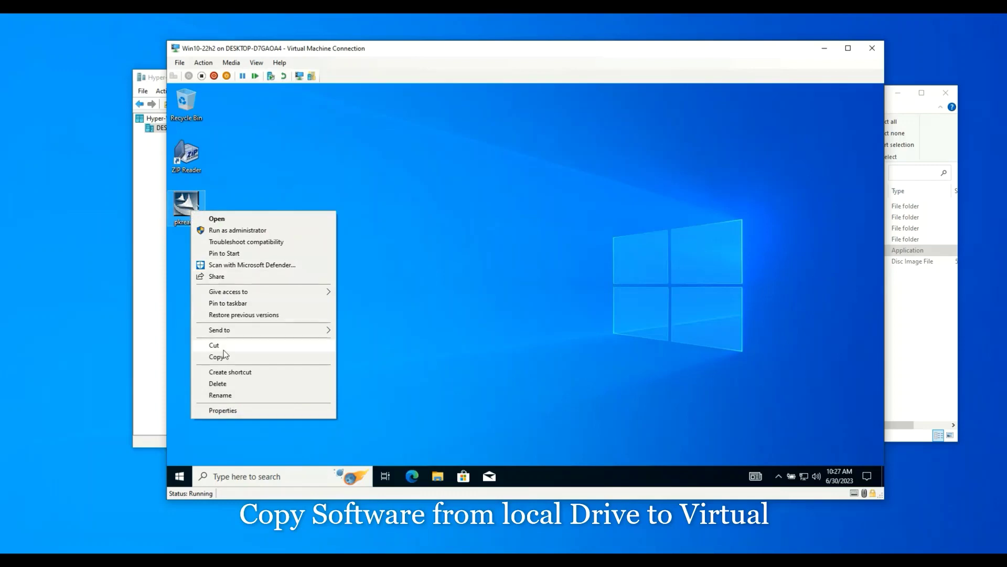
pyautogui.click(224, 383)
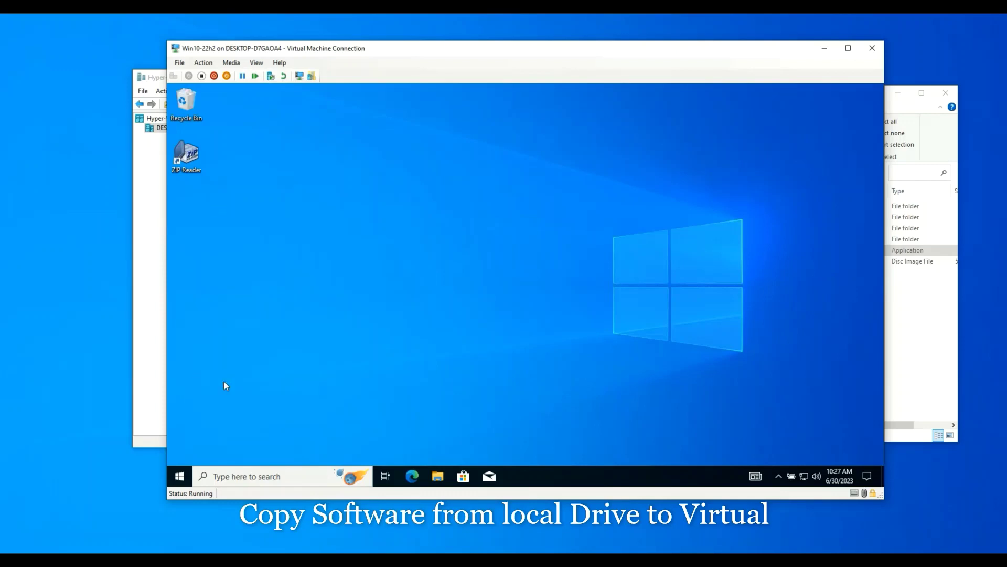
# Empty the Recycle Bin to permanently remove the installer
pyautogui.rightClick(190, 104)
pyautogui.click(206, 122)
pyautogui.click(555, 321)
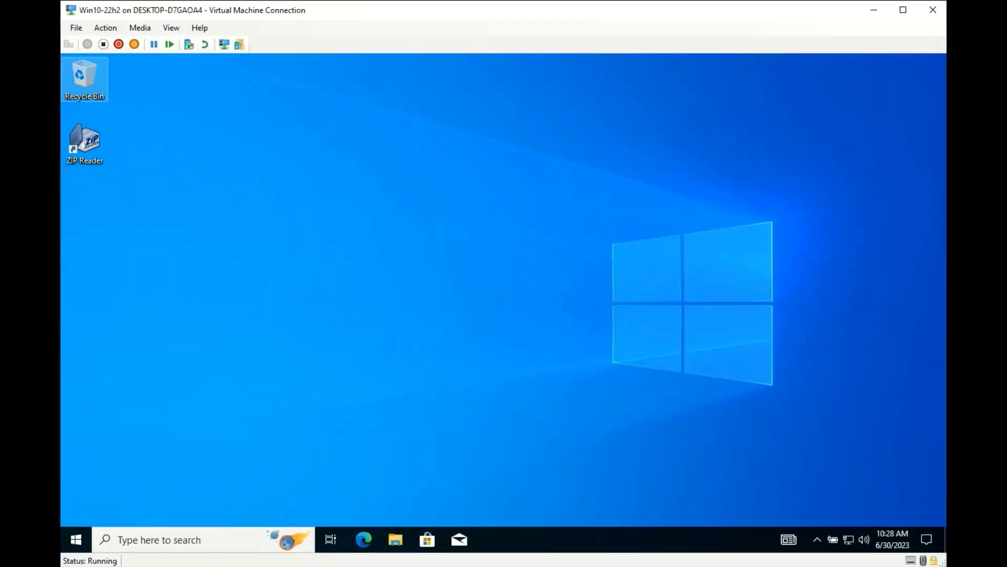
# Bring up Turn Windows features on or off from Control Panel's Programs, maximized
pyautogui.click(189, 539)
pyautogui.write('contro')
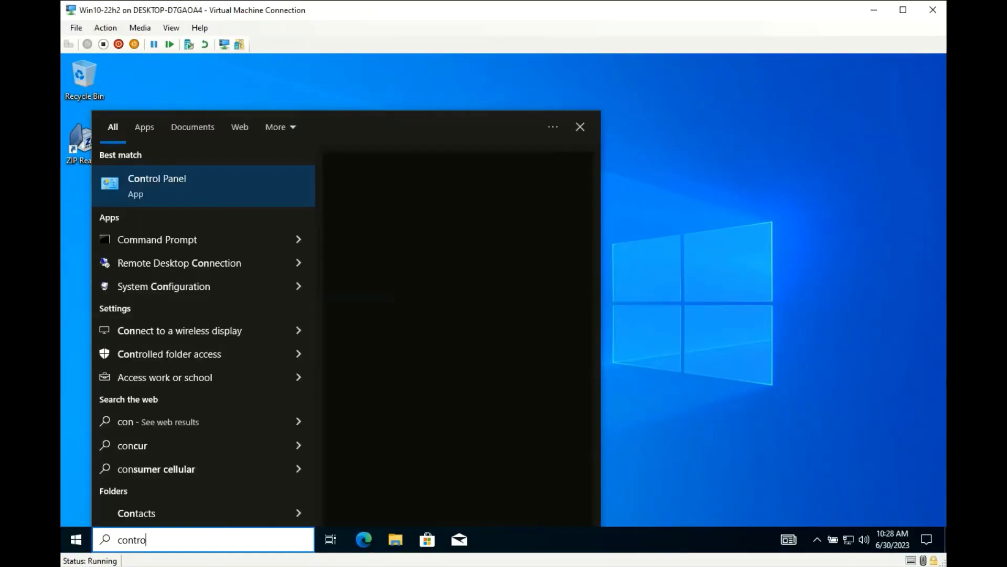
pyautogui.write('l')
pyautogui.press('Return')
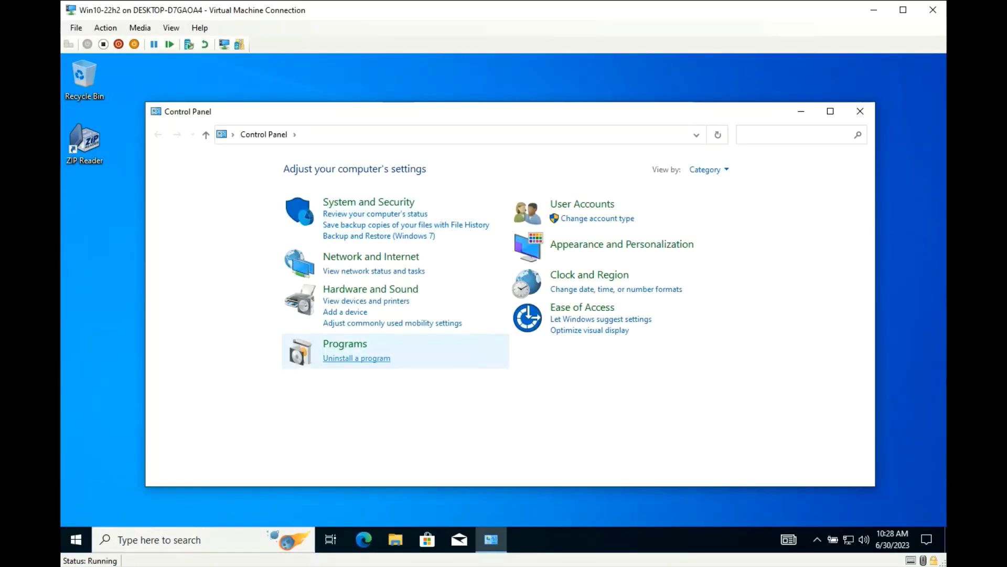
pyautogui.click(357, 358)
pyautogui.click(213, 201)
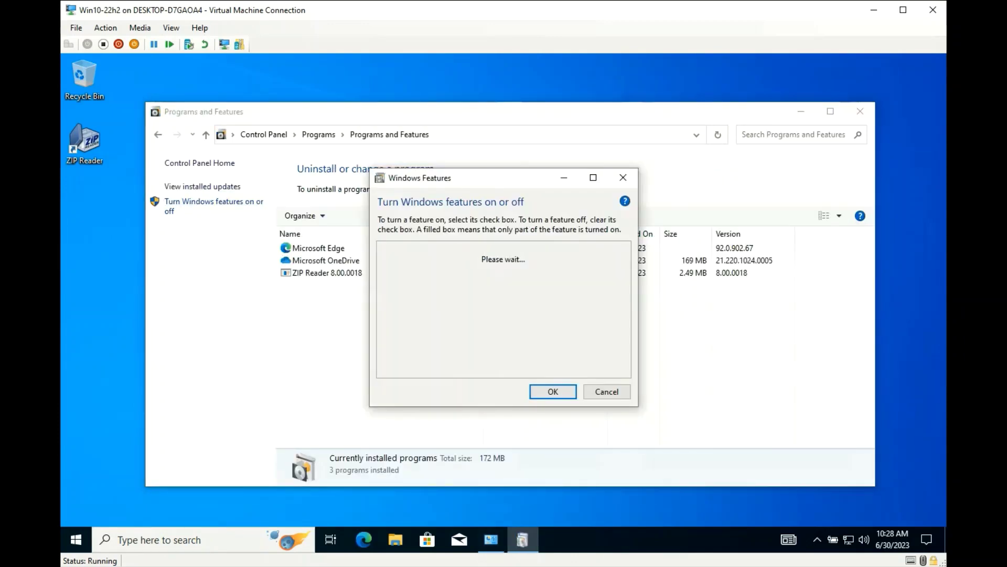
pyautogui.click(593, 177)
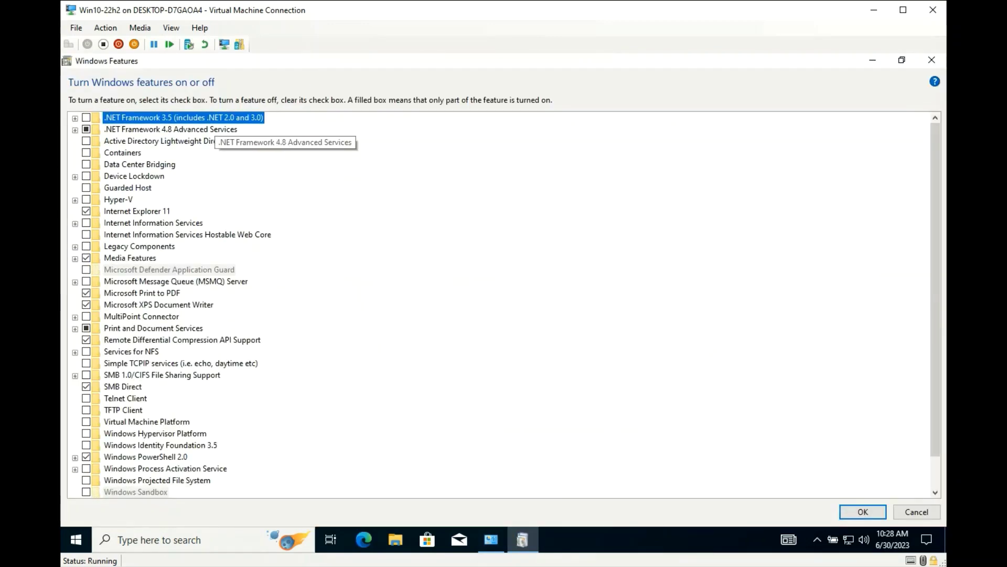
# Tick .NET Framework 3.5, SMB 1.0/CIFS File Sharing Support and Telnet Client
pyautogui.click(86, 118)
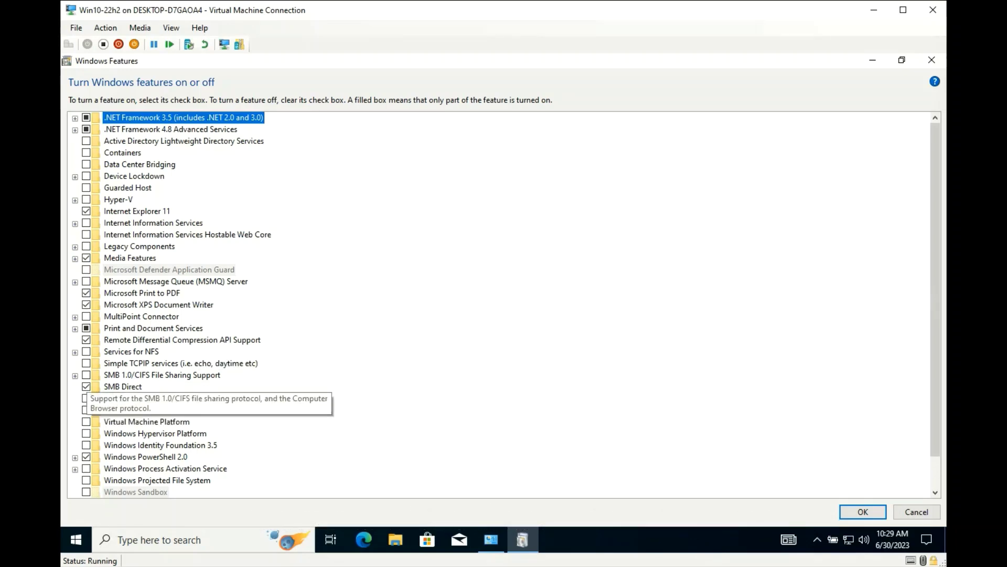
pyautogui.click(87, 375)
pyautogui.click(87, 398)
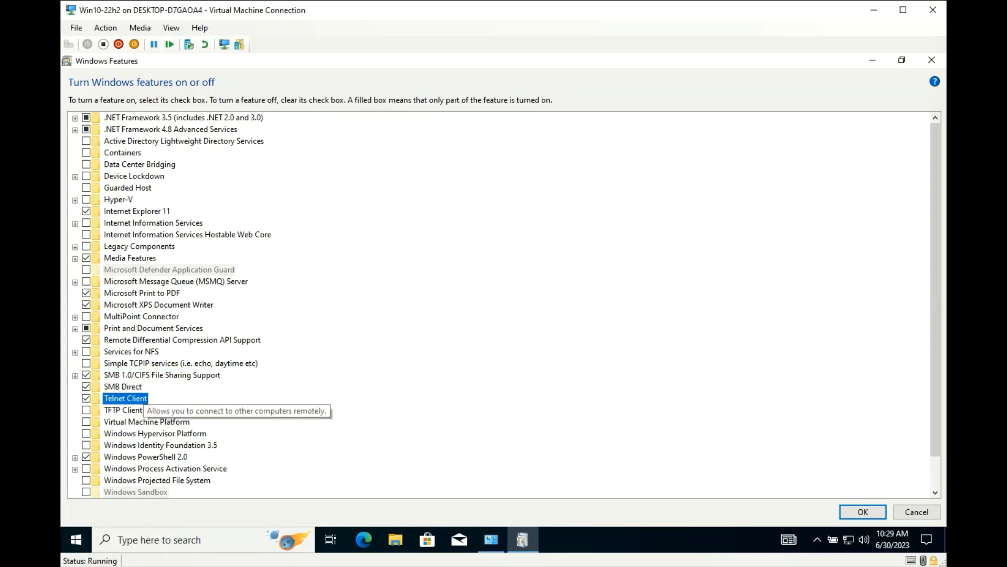
pyautogui.scroll(-1, 87, 398)
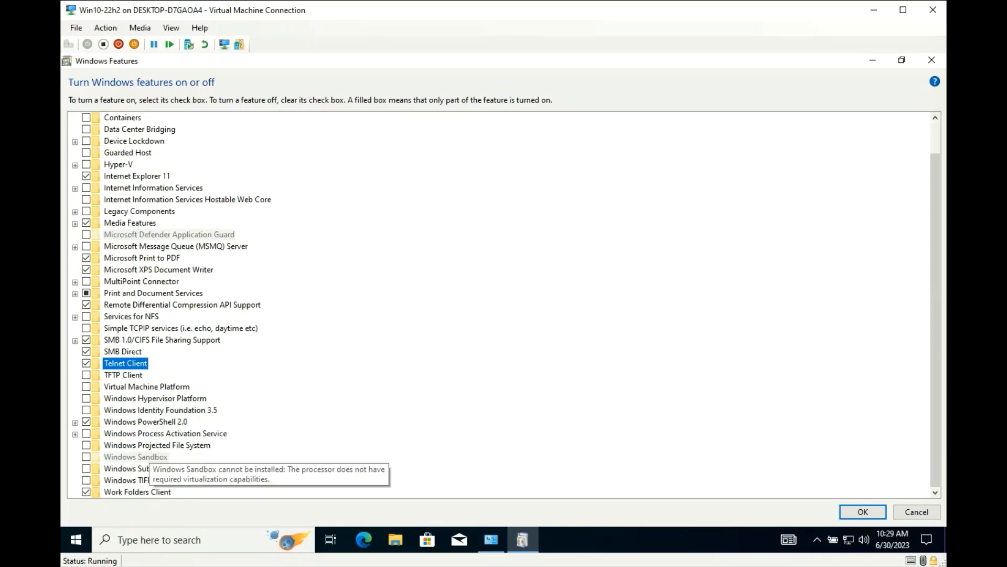
# Apply the features, let Windows Update download the needed files, and restart the guest
pyautogui.press('Return')
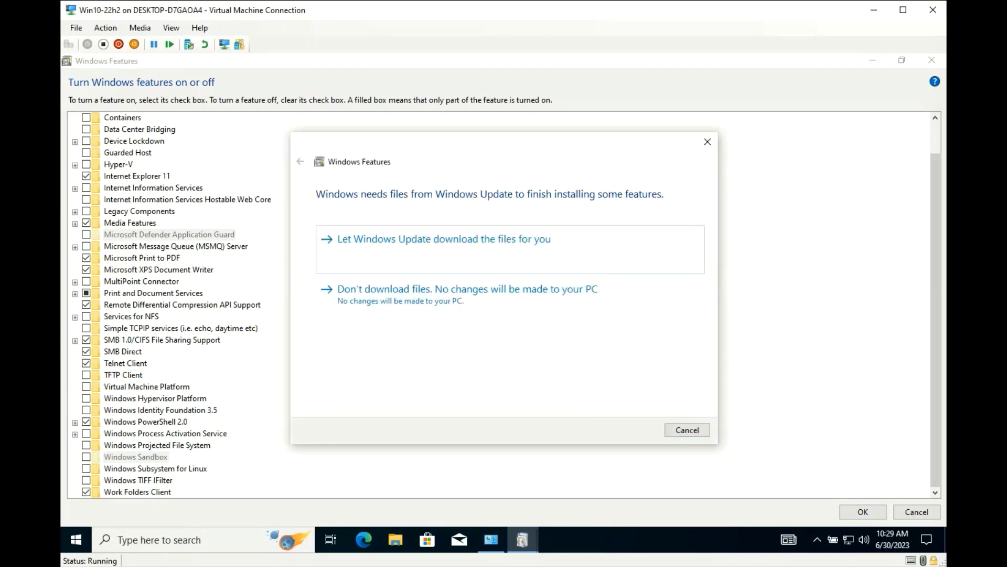
pyautogui.press('Return')
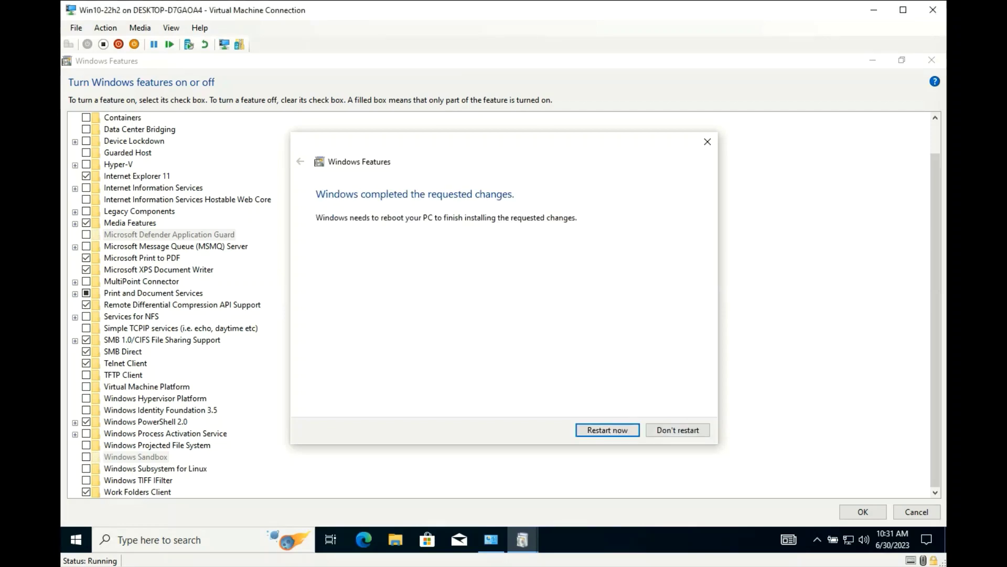
pyautogui.press('Return')
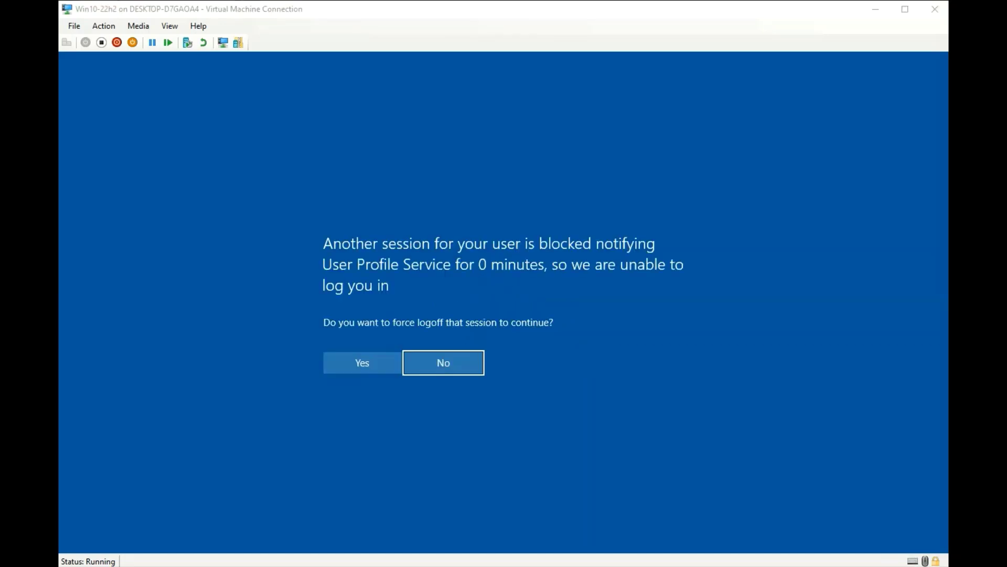
# Dismiss the forced-logoff prompt and error, switch to a basic session, and sign in
pyautogui.click(455, 362)
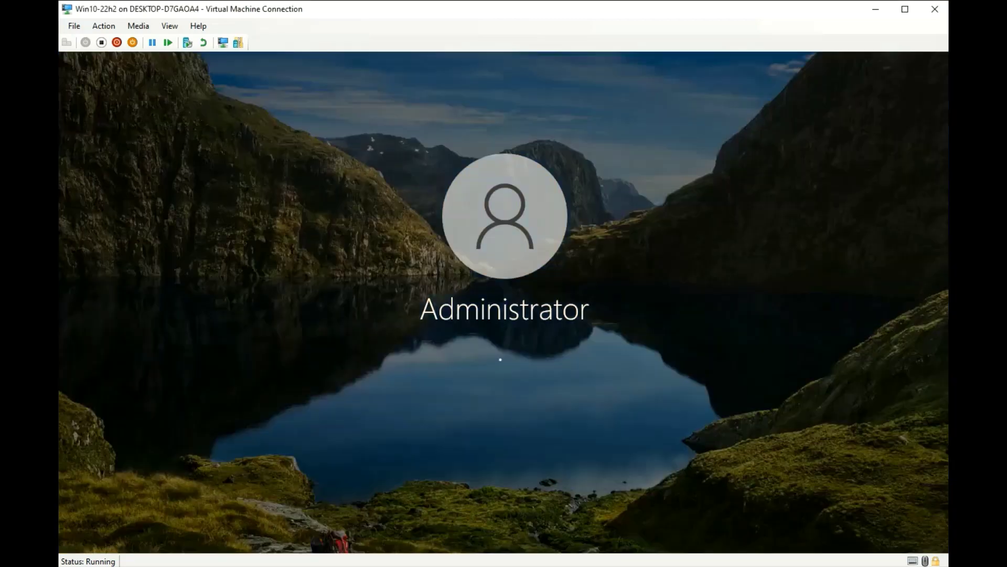
pyautogui.click(501, 327)
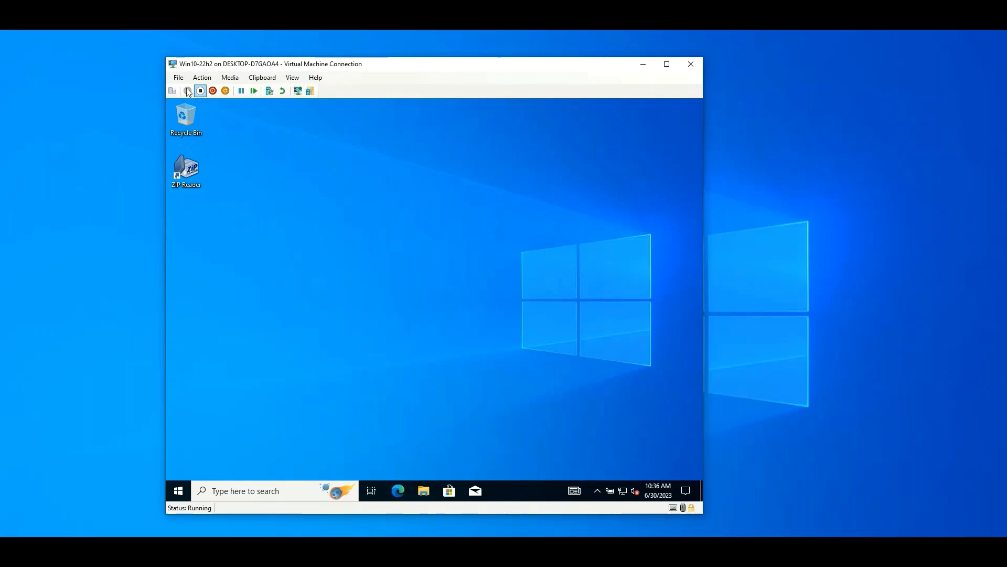
pyautogui.click(296, 91)
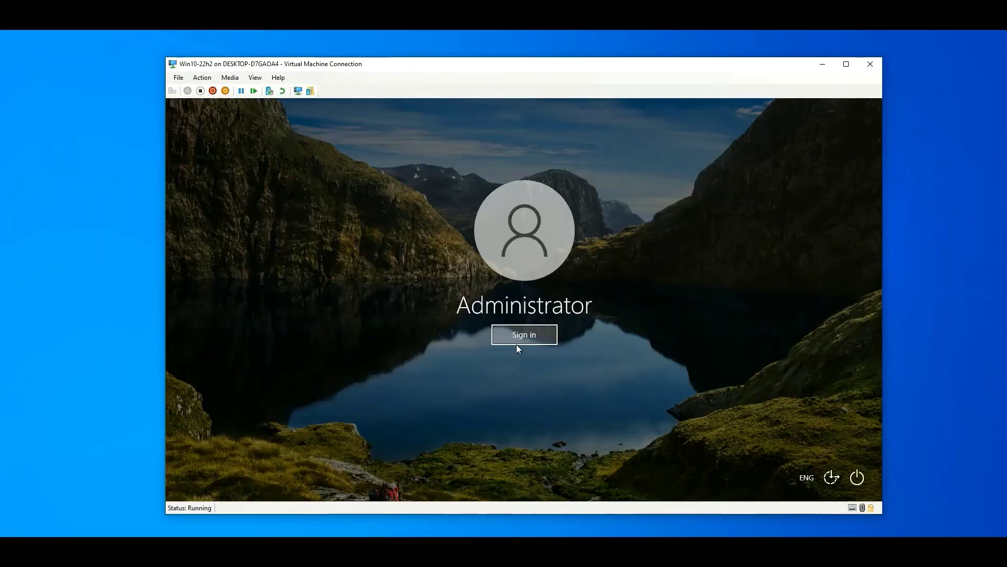
pyautogui.click(518, 346)
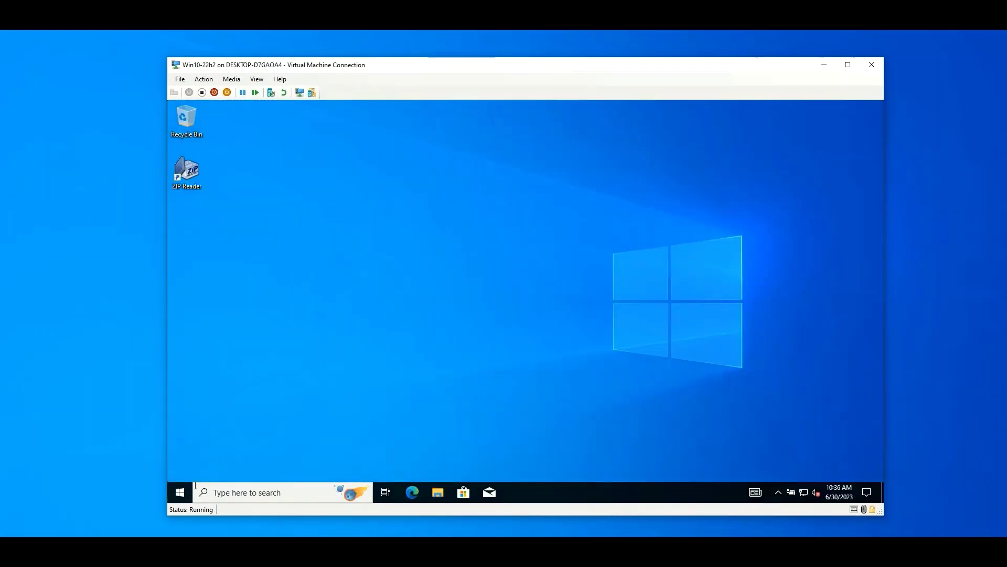
pyautogui.click(181, 491)
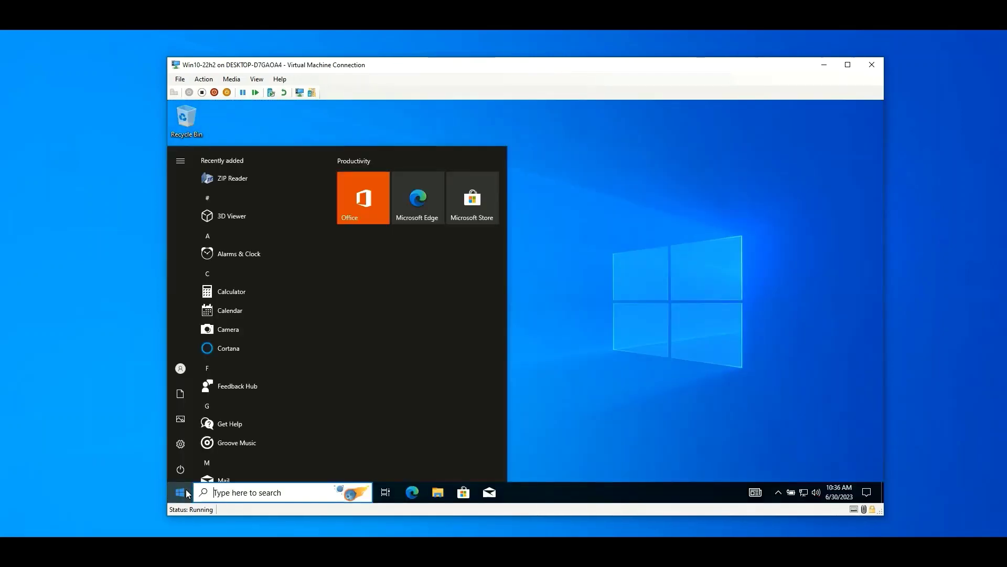
# Retry the update check on the Windows Update page, then run Check for updates again
pyautogui.click(180, 448)
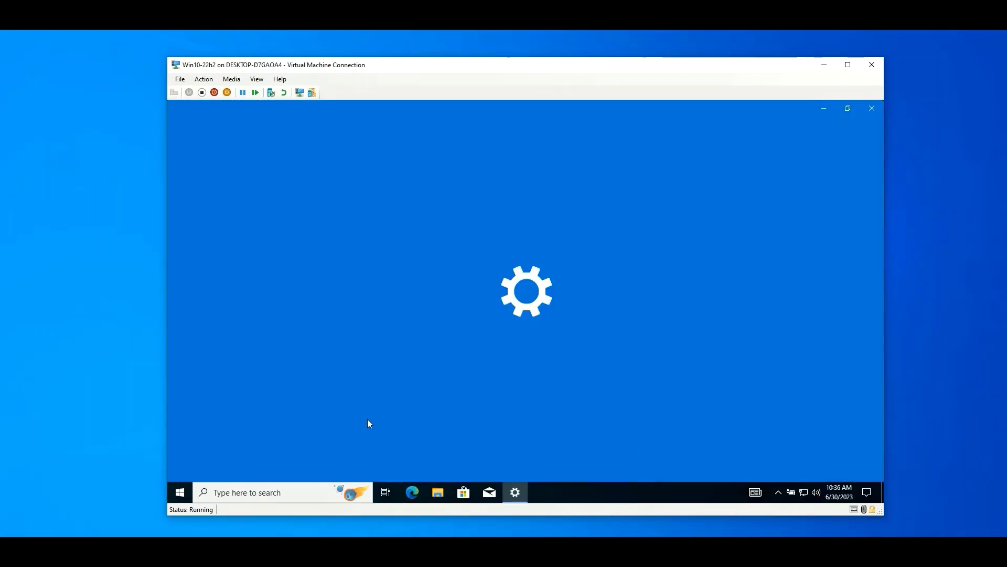
pyautogui.click(514, 346)
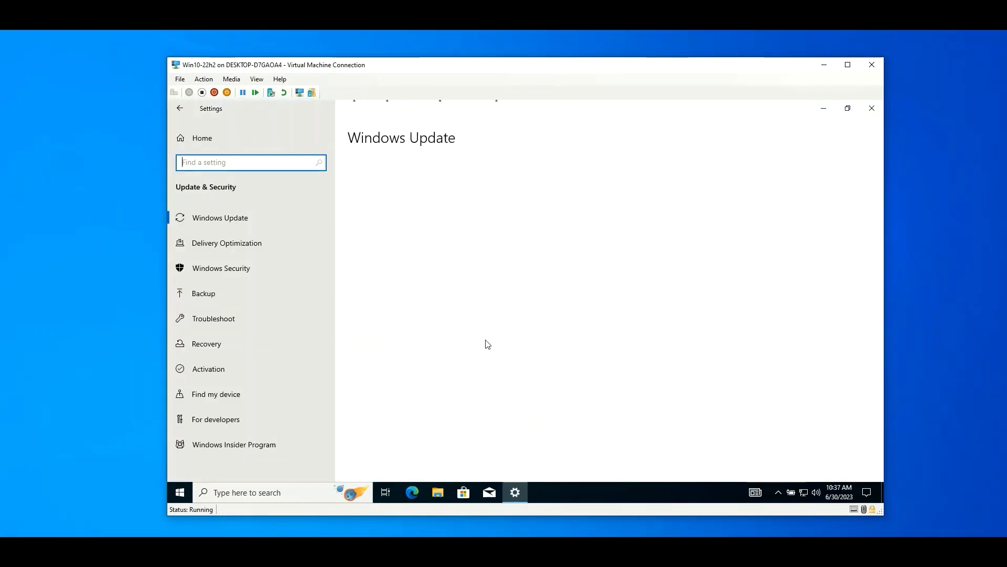
pyautogui.click(386, 227)
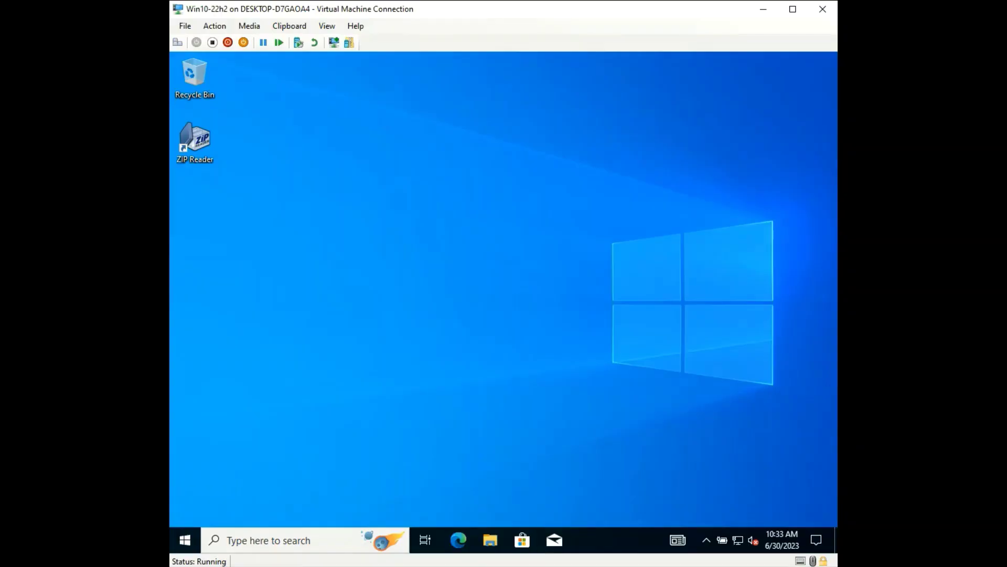
pyautogui.click(184, 540)
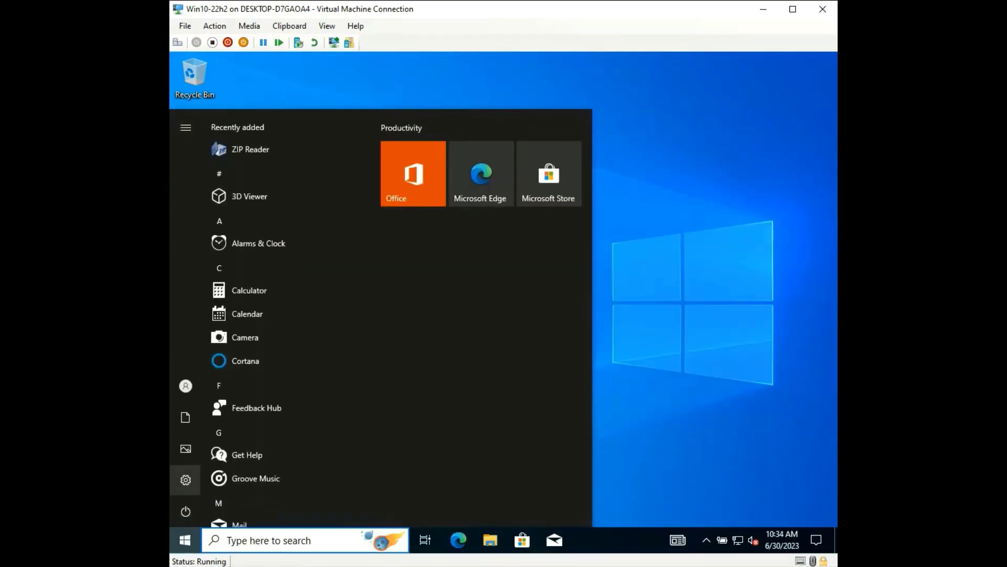
pyautogui.click(185, 480)
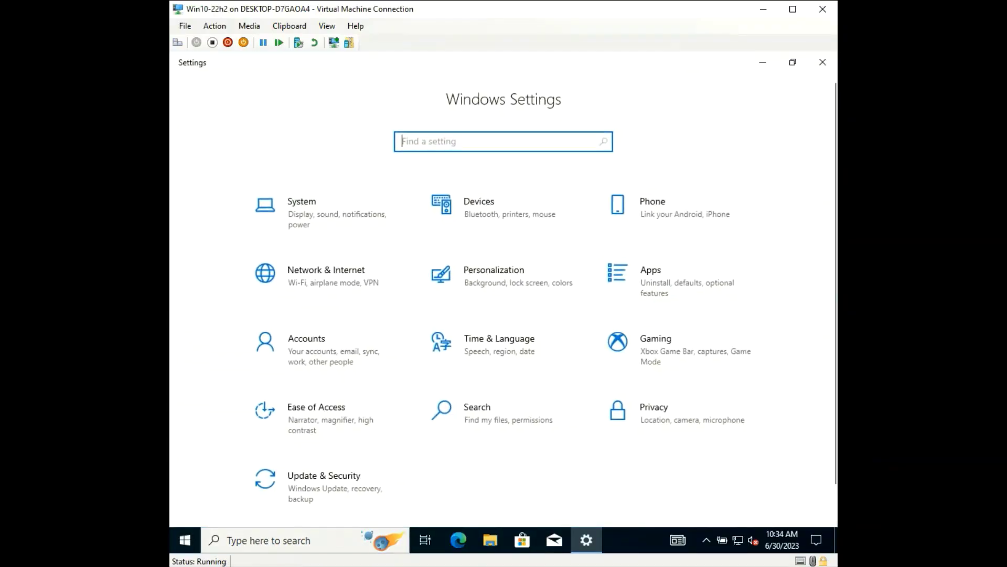
pyautogui.click(326, 485)
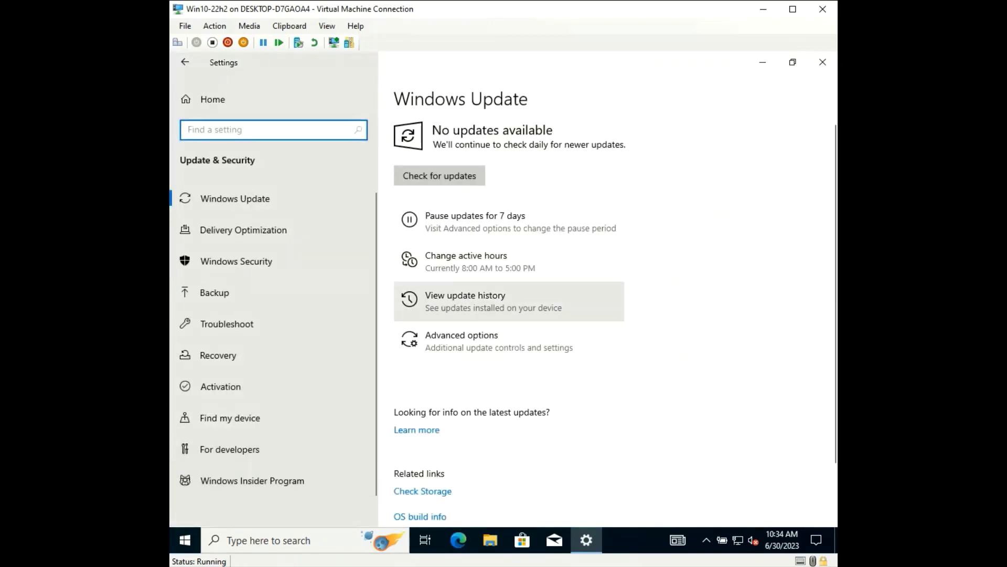
pyautogui.click(440, 175)
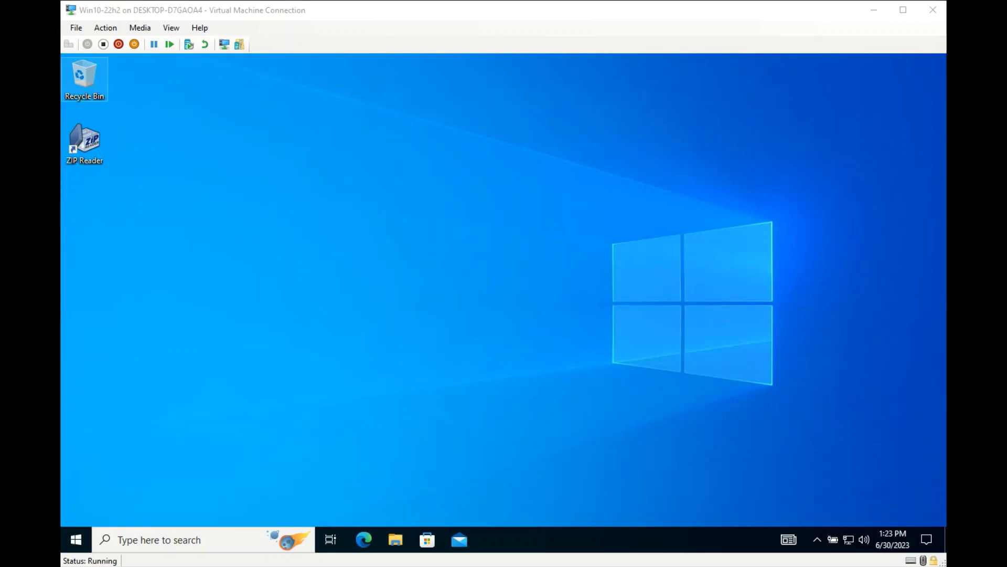
# Switch the VM to an enhanced session and sign in as Administrator
pyautogui.click(367, 210)
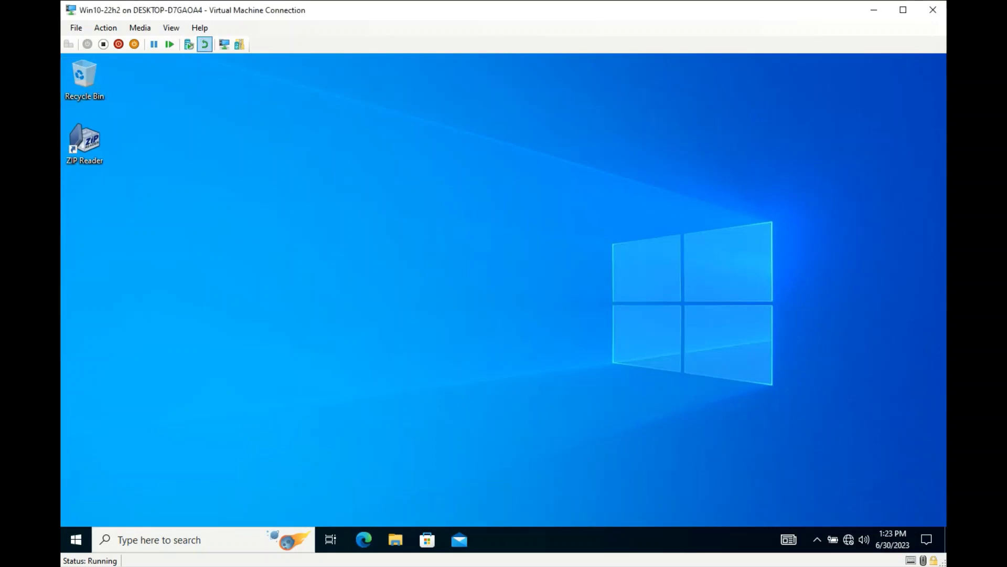
pyautogui.click(224, 44)
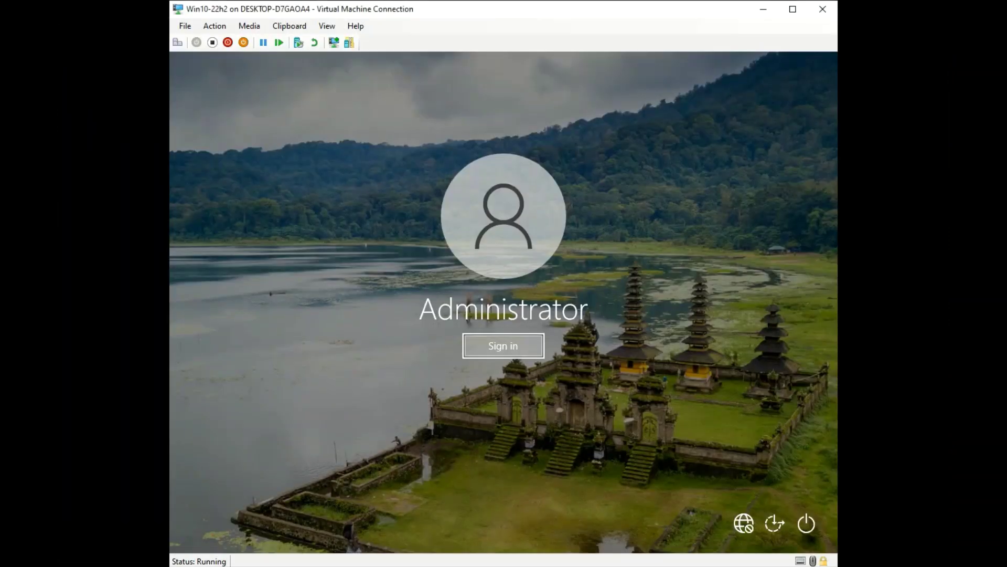
pyautogui.click(504, 345)
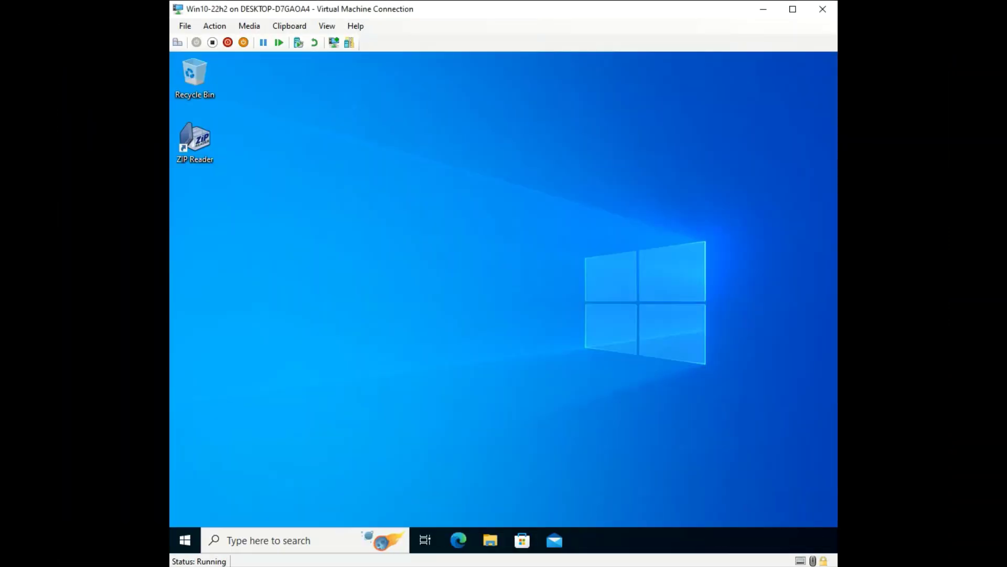
# Browse to C:\Windows\System32\Sysprep and bring up sysprep.exe's options to run it as administrator
pyautogui.click(491, 540)
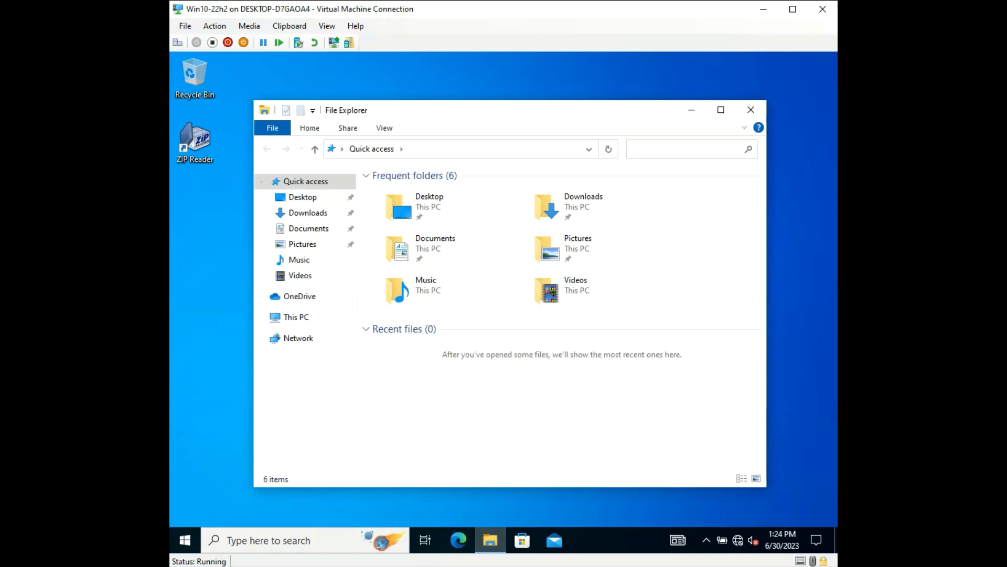
pyautogui.click(296, 317)
pyautogui.doubleClick(420, 360)
pyautogui.doubleClick(399, 245)
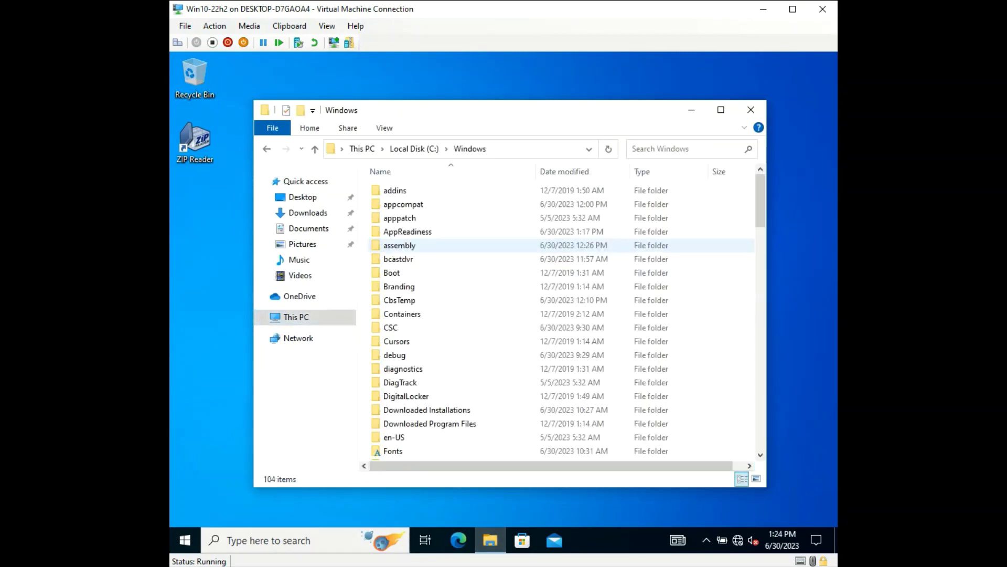
pyautogui.write('system32')
pyautogui.press('Return')
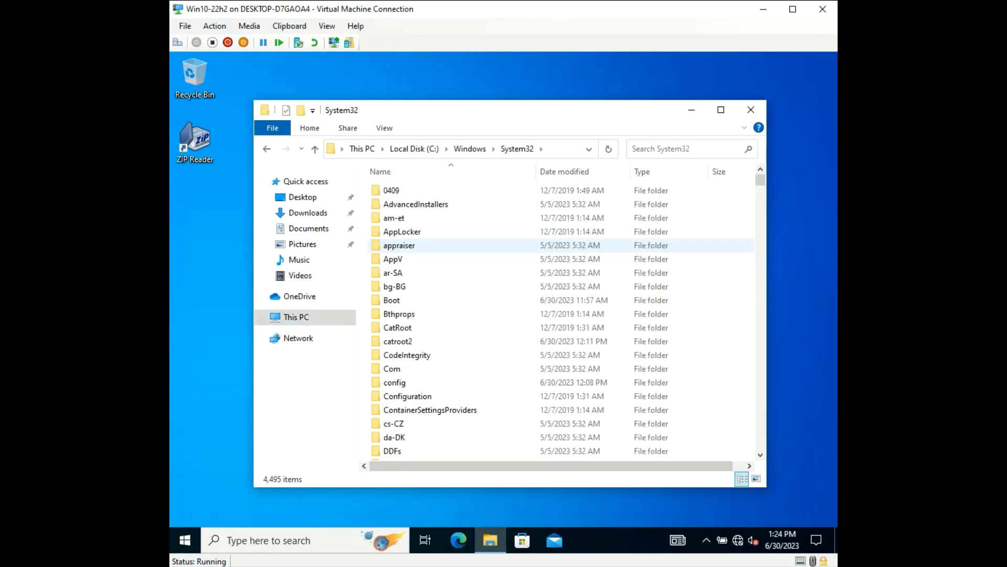
pyautogui.write('sysprep')
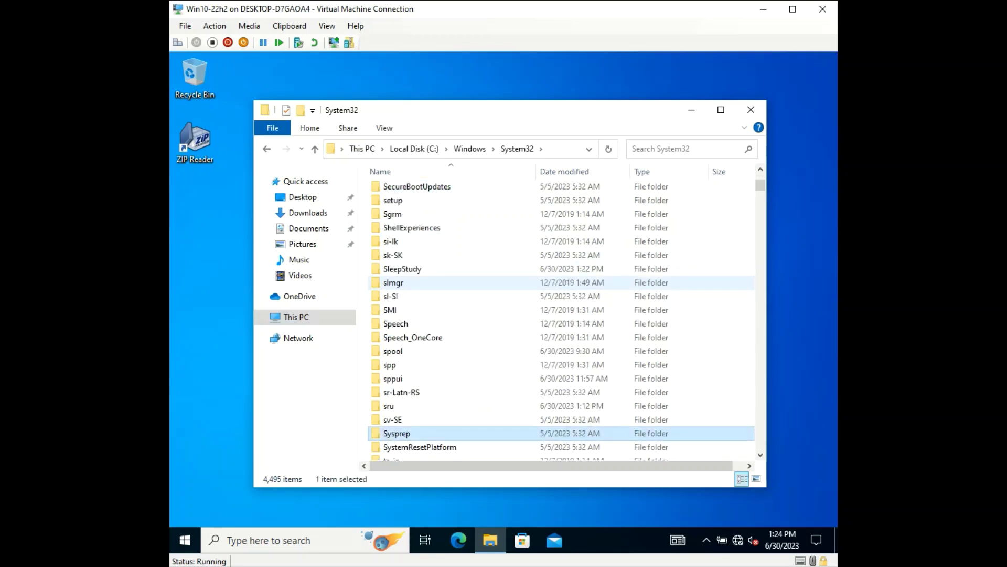
pyautogui.press('Return')
pyautogui.write('s')
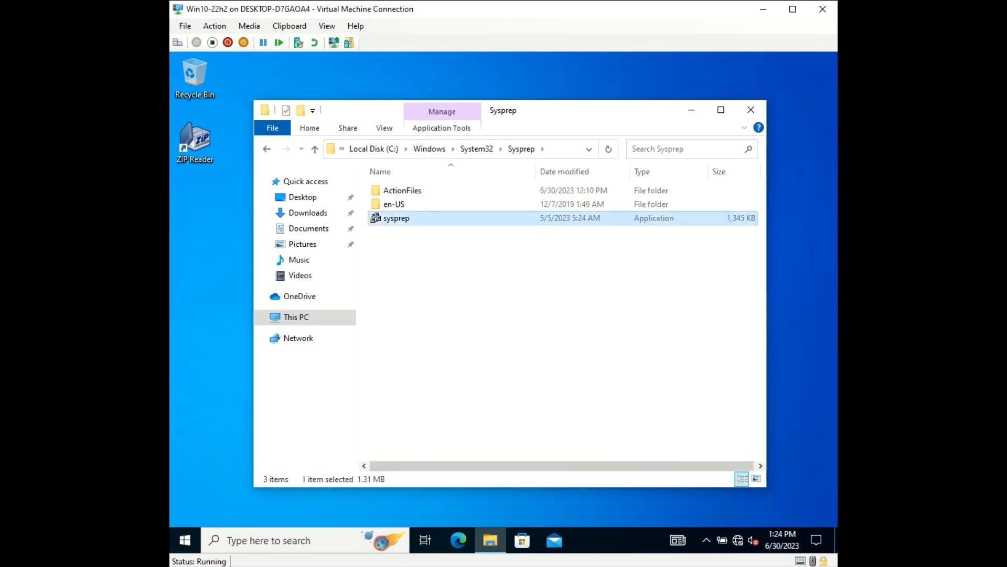
pyautogui.hotkey('shift', 'F10')
# Run Sysprep as administrator with Generalize ticked and Shutdown as the shutdown option
pyautogui.press('a')
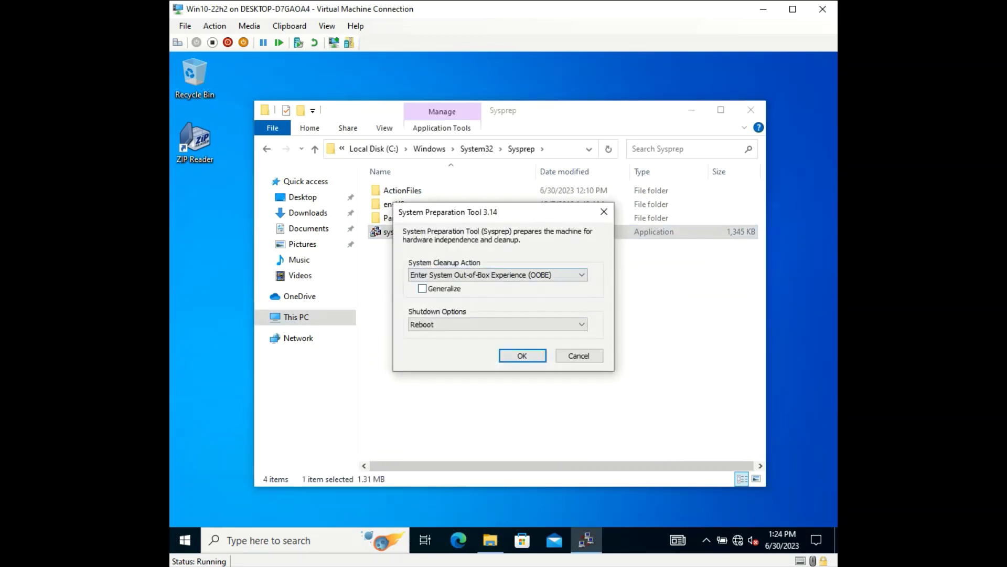
pyautogui.click(422, 289)
pyautogui.click(497, 325)
pyautogui.click(472, 353)
pyautogui.click(522, 355)
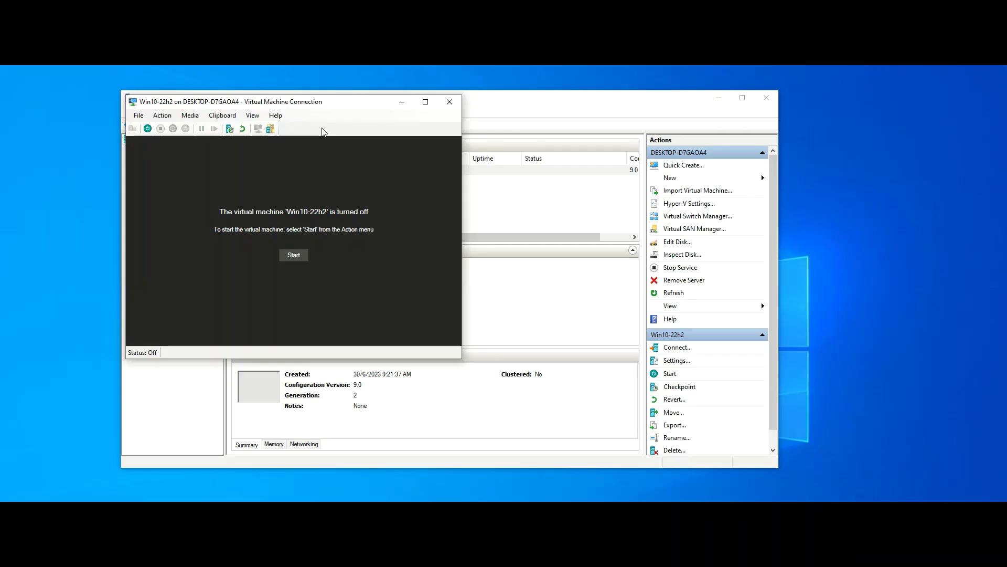
# Close the VM connection window, confirm Win10-22h2 shows Off, and close Hyper-V Manager
pyautogui.moveTo(320, 101); pyautogui.dragTo(376, 111)
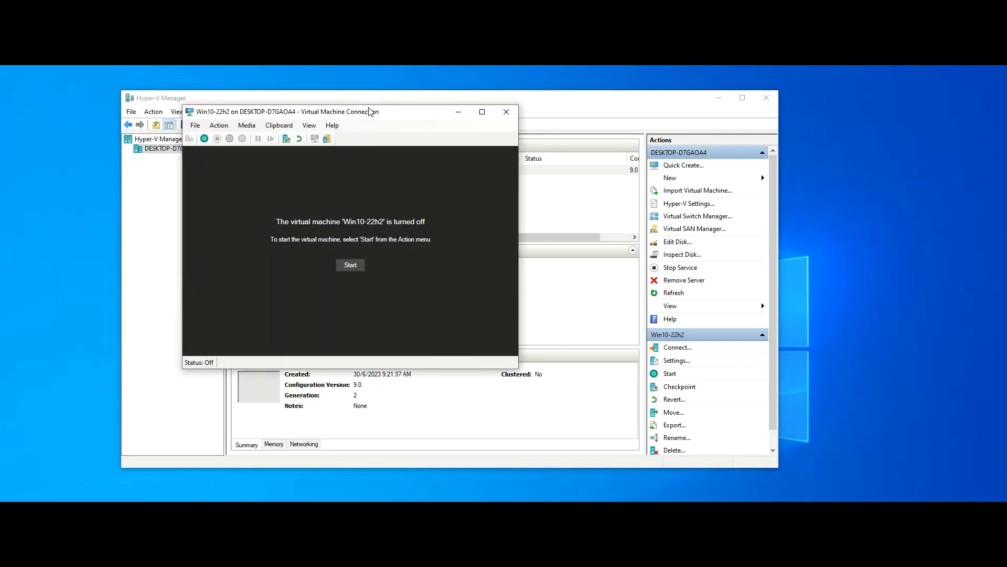
pyautogui.click(507, 119)
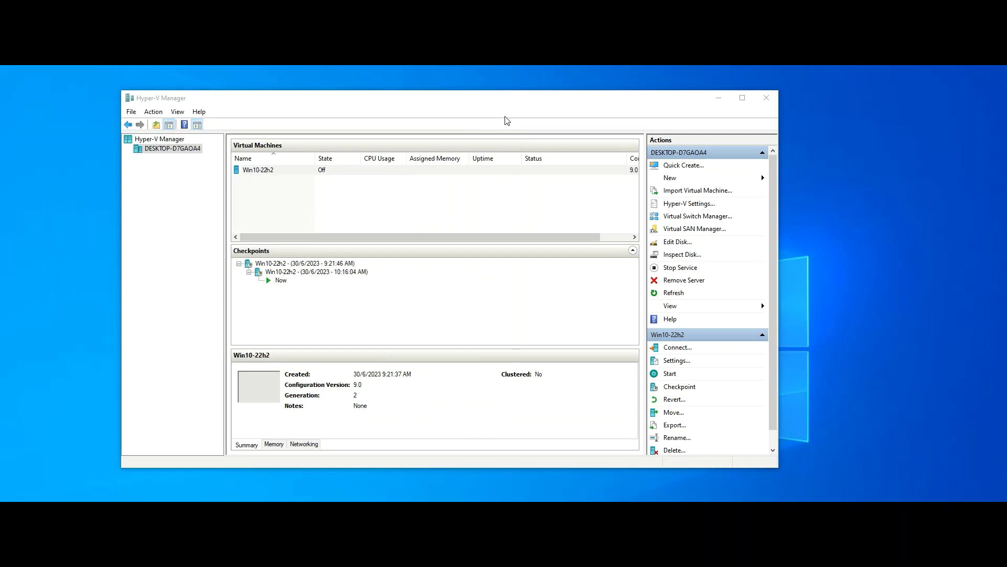
pyautogui.click(330, 173)
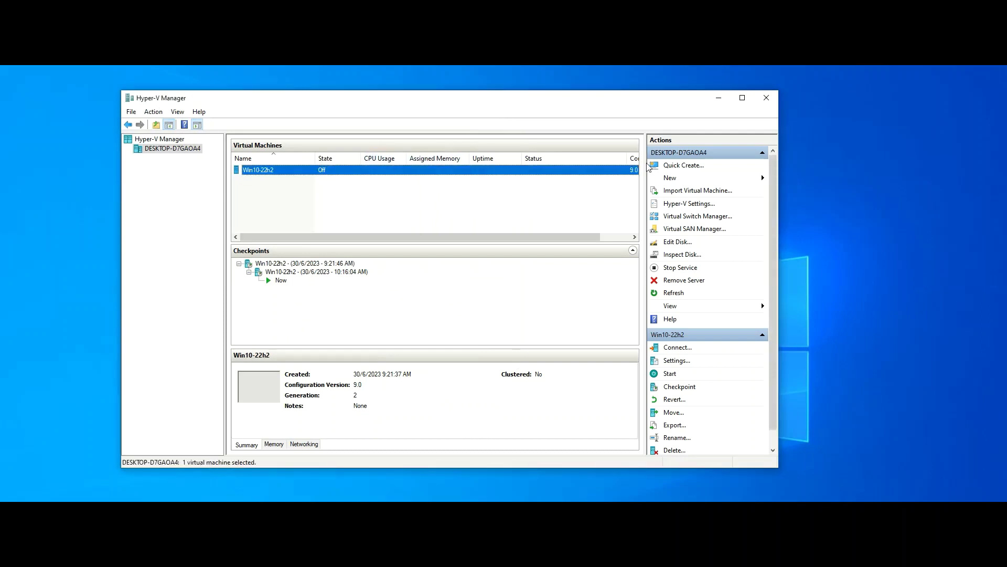
pyautogui.click(775, 101)
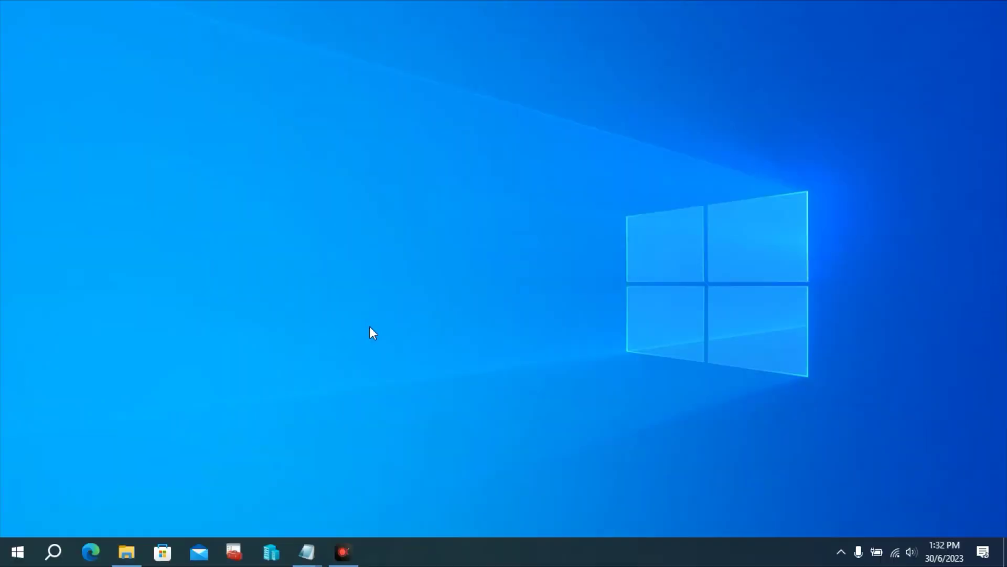
# Launch Windows PowerShell as administrator from a 'power' Start search
pyautogui.press('super')
pyautogui.write('power')
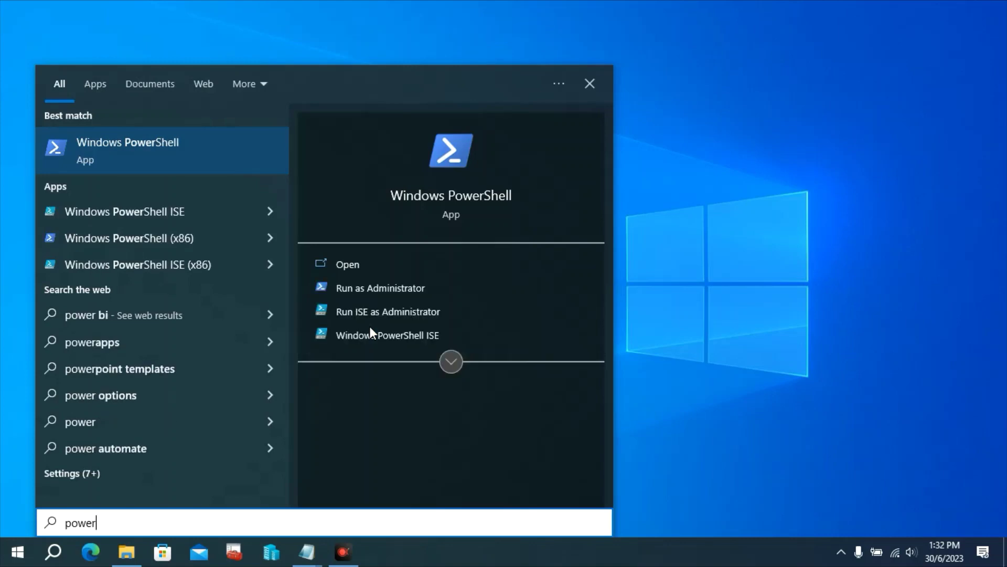
pyautogui.press('Right')
pyautogui.press('Down')
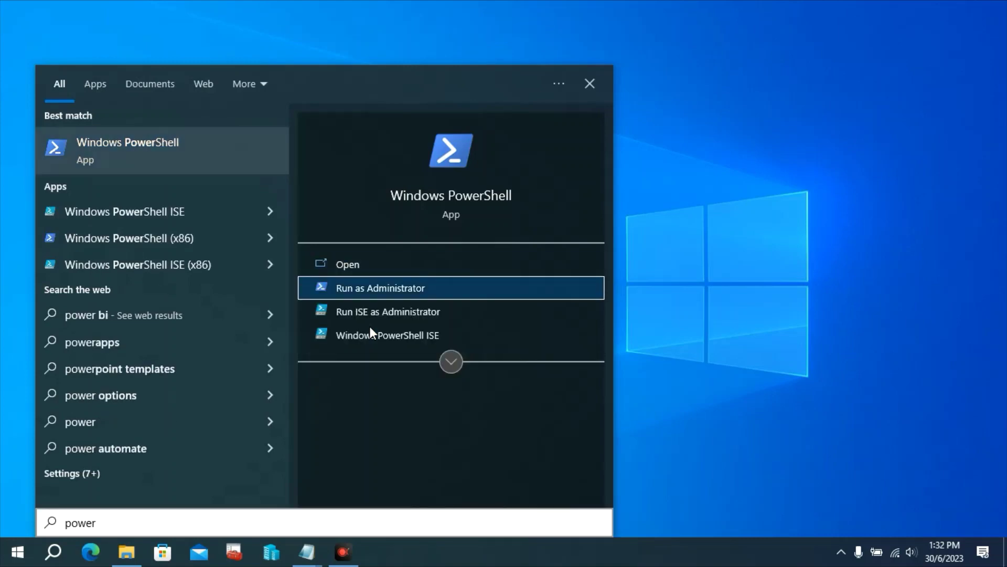
pyautogui.press('Return')
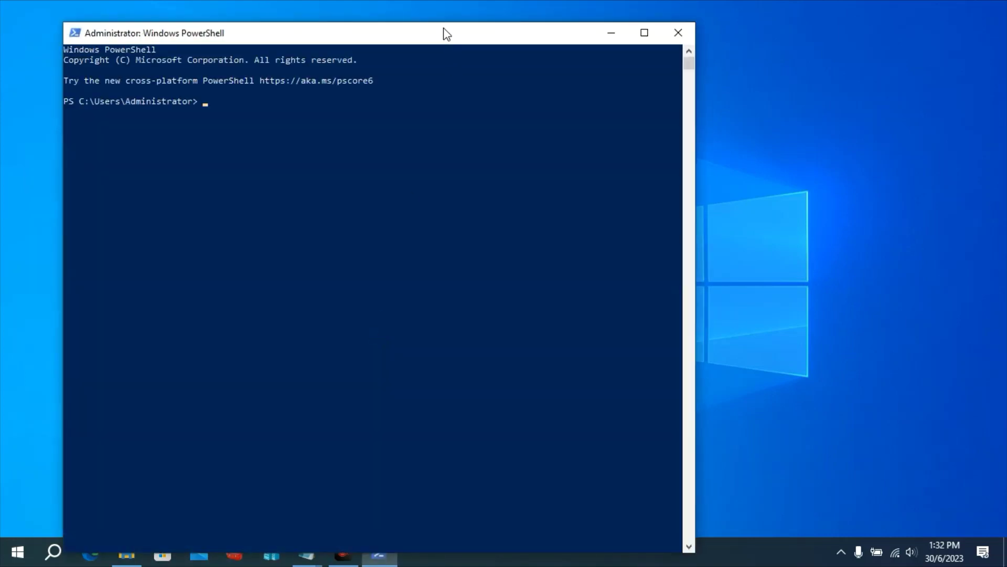
pyautogui.moveTo(444, 33); pyautogui.dragTo(564, 74)
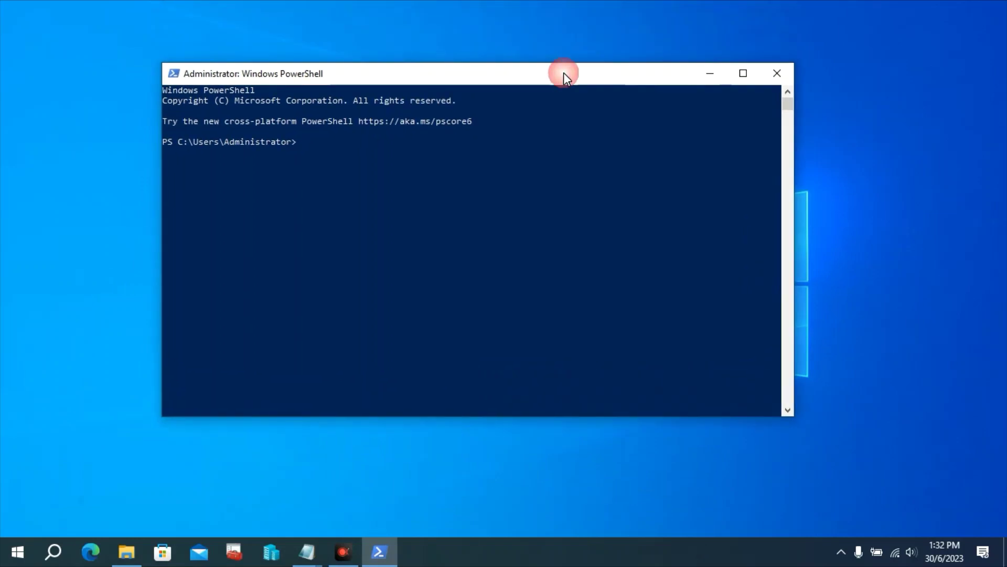
# Open Documents\win10-22h2\Virtual Hard Disks, sort newest first, and select the newest .avhdx file
pyautogui.moveTo(127, 551)
pyautogui.click(143, 531)
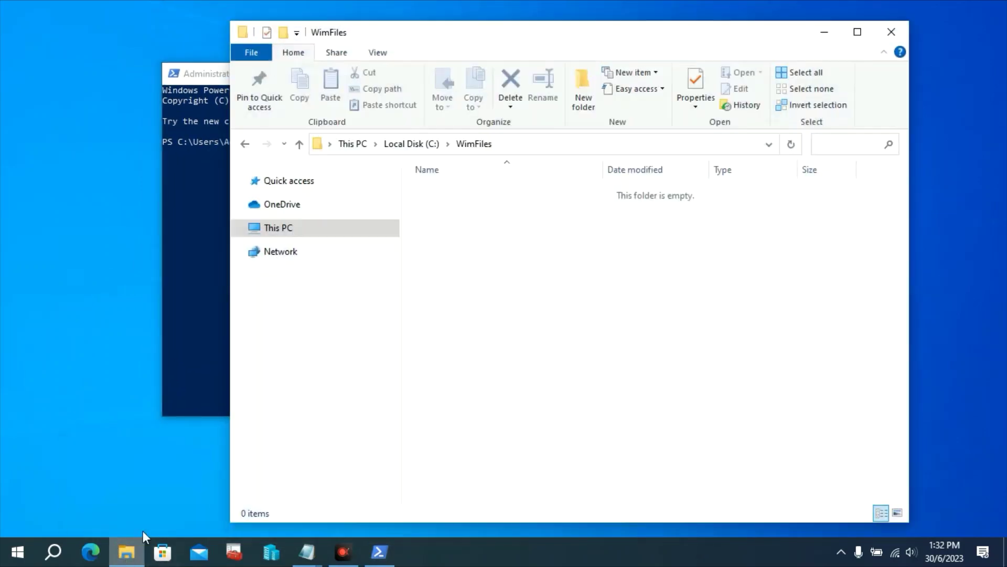
pyautogui.click(305, 230)
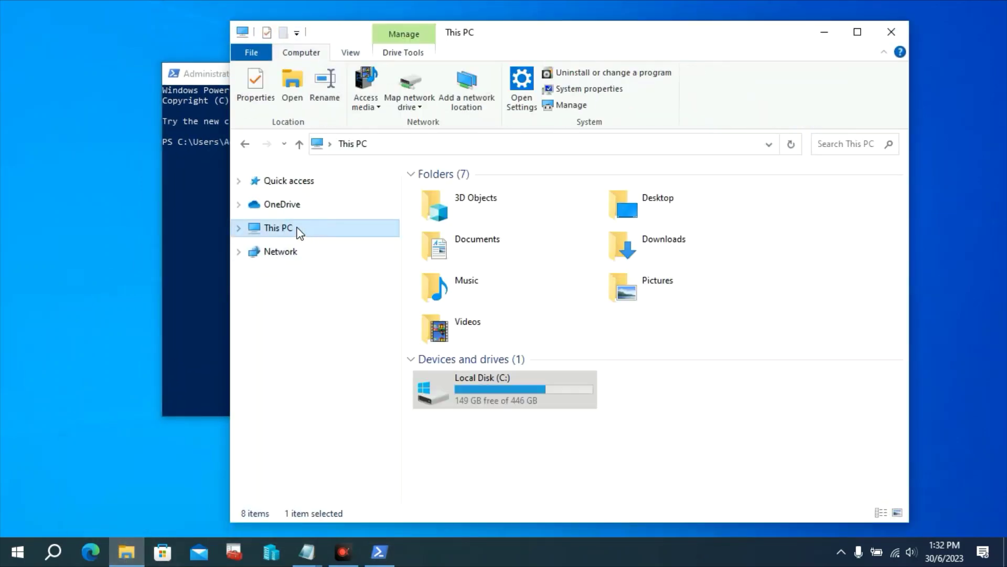
pyautogui.doubleClick(483, 244)
pyautogui.doubleClick(461, 235)
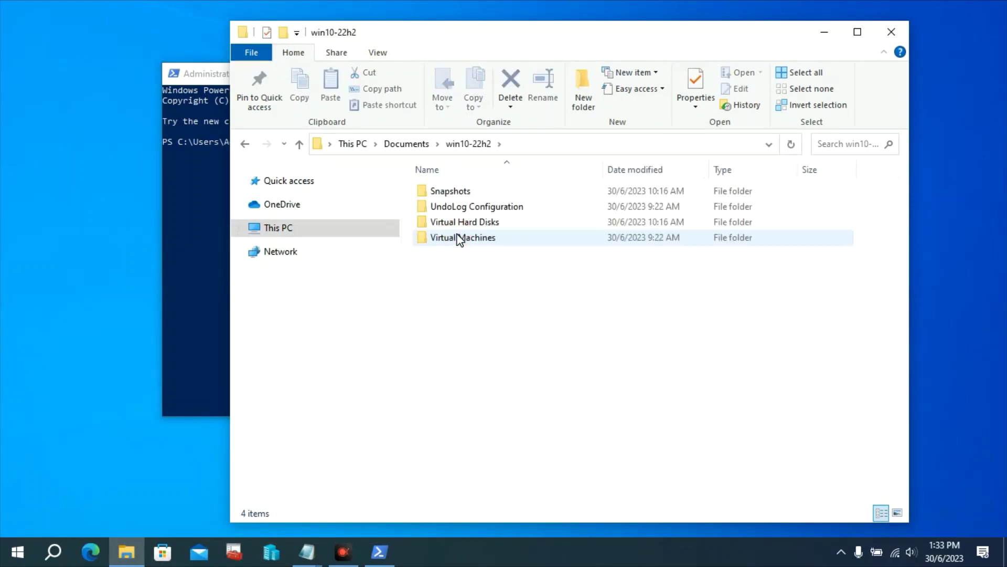
pyautogui.doubleClick(516, 225)
pyautogui.click(726, 168)
pyautogui.click(734, 169)
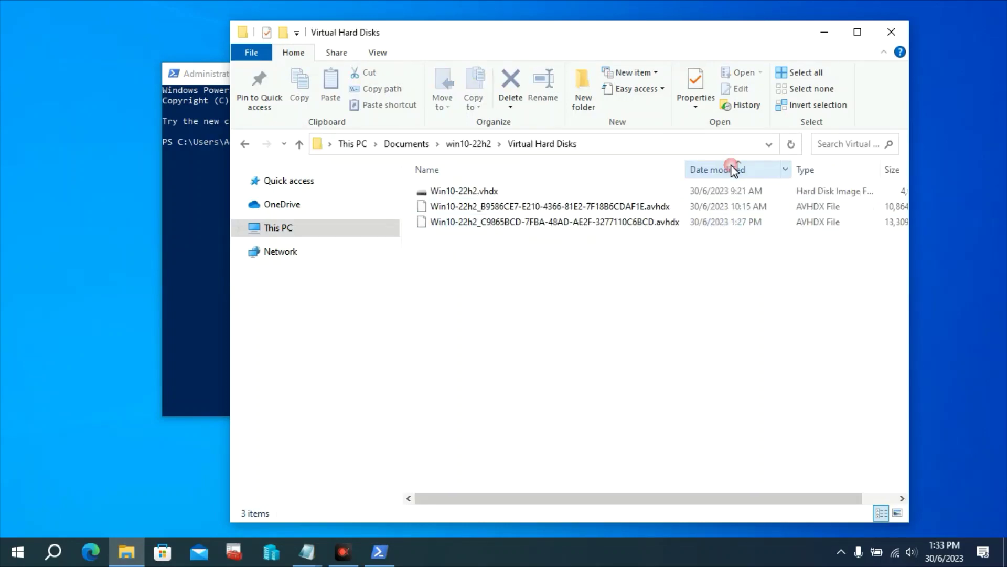
pyautogui.click(733, 169)
pyautogui.click(720, 190)
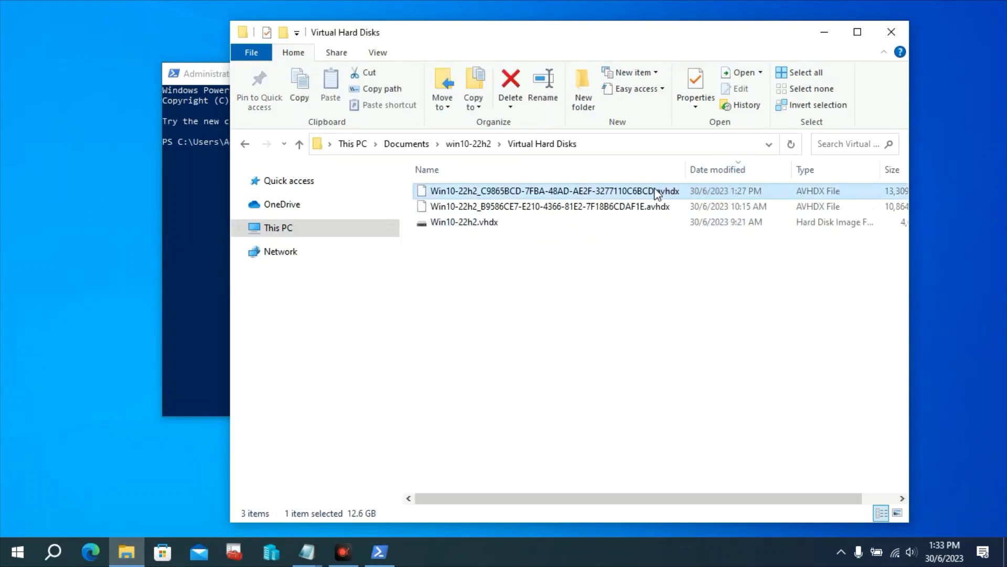
pyautogui.hotkey('alt', 'Tab')
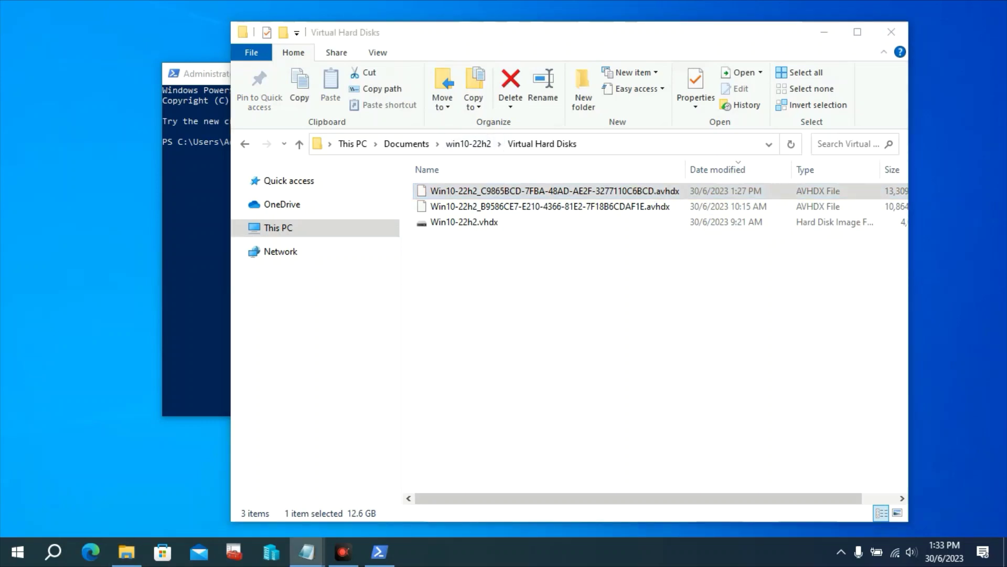
# Run Mount-VHD with the full path of the newest .avhdx checkpoint disk
pyautogui.click(195, 77)
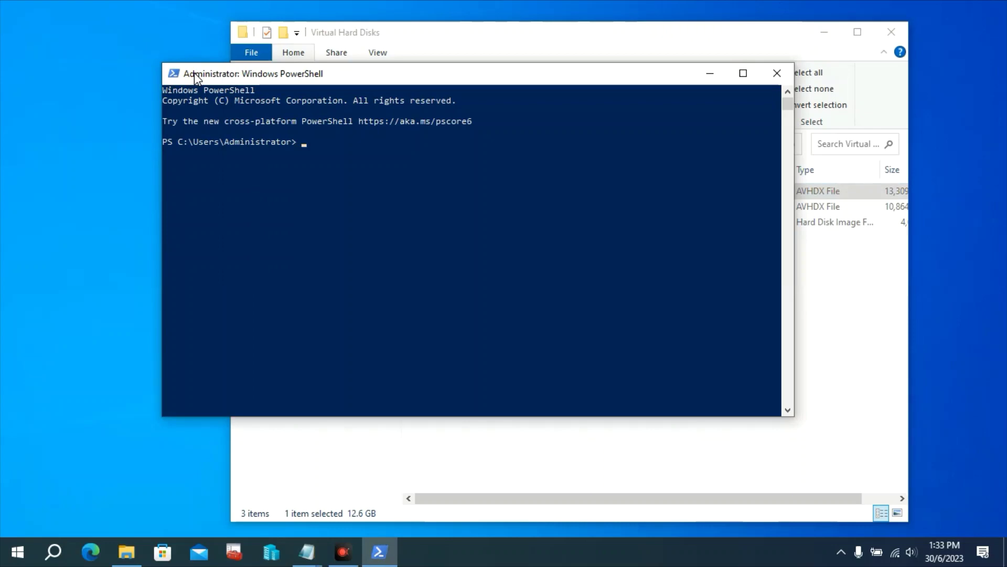
pyautogui.write('Mount-VHD "C:\\Users\\Administrator\\Documents\\win10-22h2\\Virtual Hard Disks\\Win10-22h2_C9865BCD-7FBA-48AD-AE2F-3277110C6BCD.avhdx"')
pyautogui.moveTo(464, 77); pyautogui.dragTo(375, 109)
pyautogui.click(441, 57)
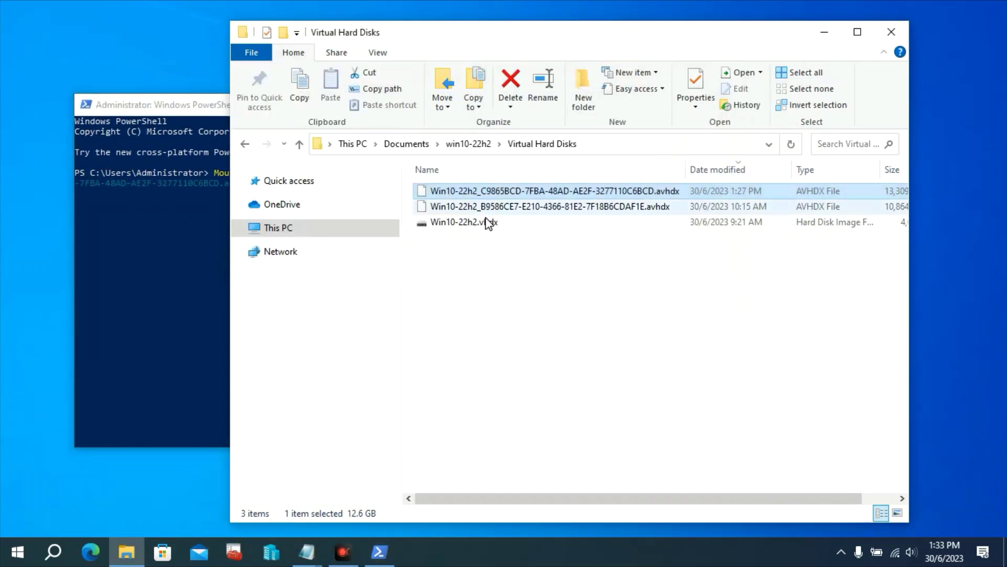
pyautogui.click(482, 192)
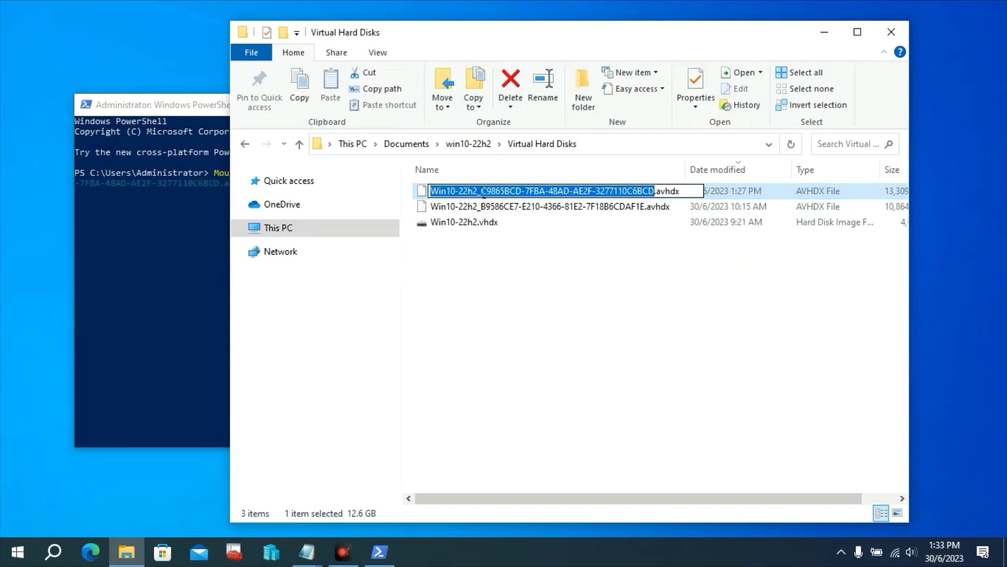
pyautogui.hotkey('ctrl', 'a')
pyautogui.hotkey('ctrl', 'c')
pyautogui.click(213, 105)
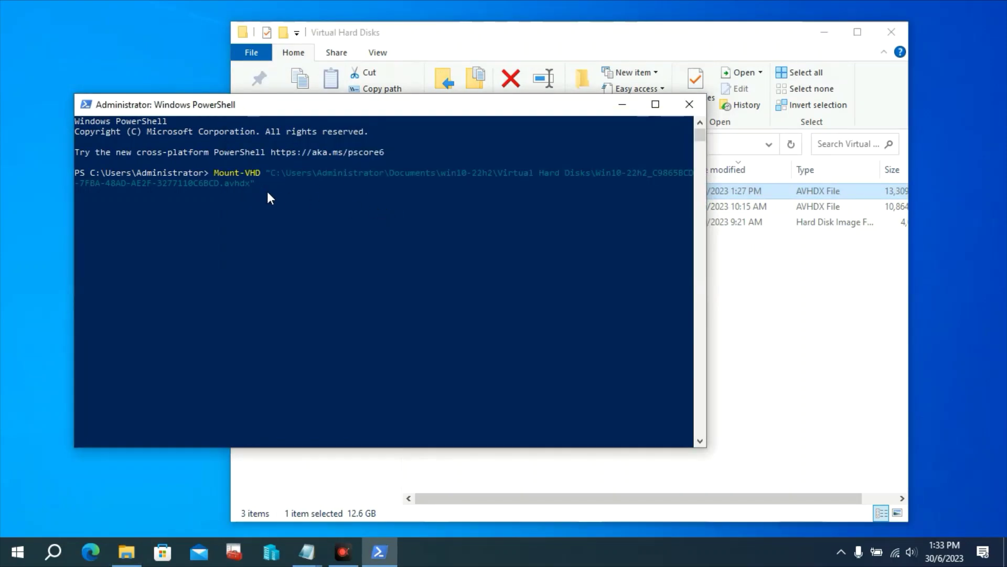
pyautogui.press('BackSpace')
pyautogui.press('BackSpace')
pyautogui.press('BackSpace')
pyautogui.press('BackSpace')
pyautogui.press('BackSpace')
pyautogui.press('BackSpace')
pyautogui.press('BackSpace')
pyautogui.press('BackSpace')
pyautogui.press('BackSpace')
pyautogui.press('BackSpace')
pyautogui.press('BackSpace')
pyautogui.press('BackSpace')
pyautogui.press('BackSpace')
pyautogui.press('BackSpace')
pyautogui.press('BackSpace')
pyautogui.press('BackSpace')
pyautogui.press('BackSpace')
pyautogui.press('BackSpace')
pyautogui.press('BackSpace')
pyautogui.press('BackSpace')
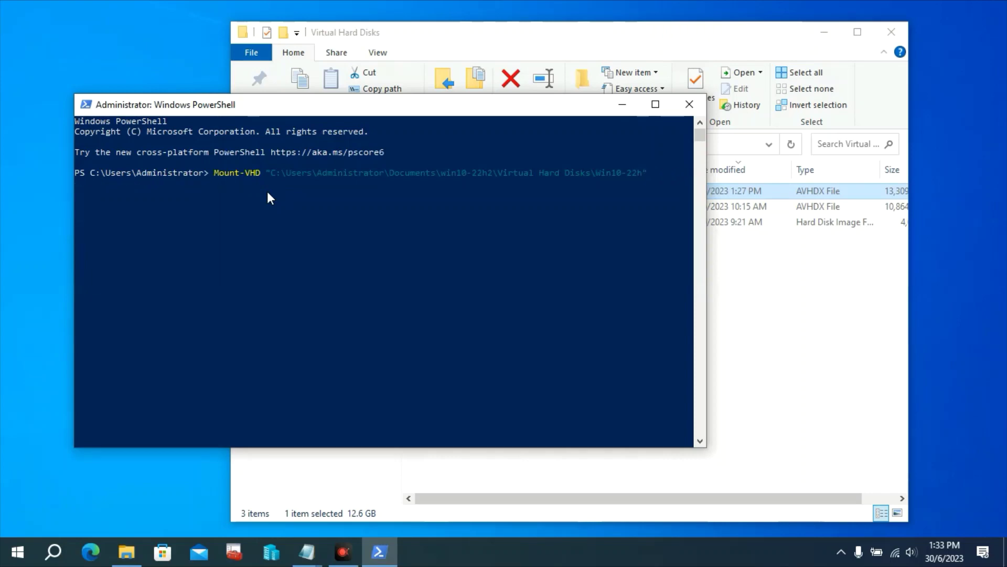
pyautogui.press('BackSpace')
pyautogui.press('BackSpace')
pyautogui.press('BackSpace')
pyautogui.press('BackSpace')
pyautogui.press('BackSpace')
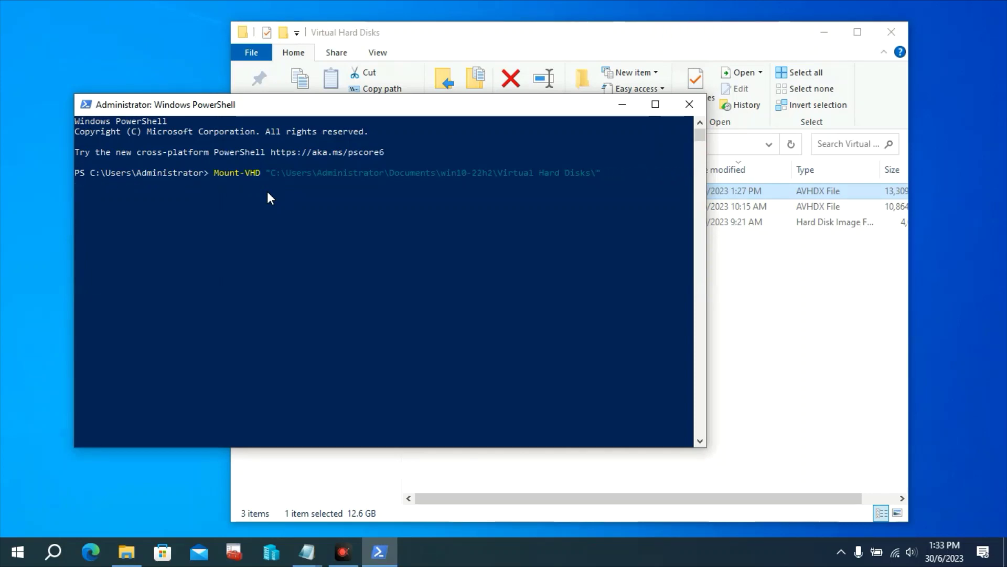
pyautogui.hotkey('ctrl', 'v')
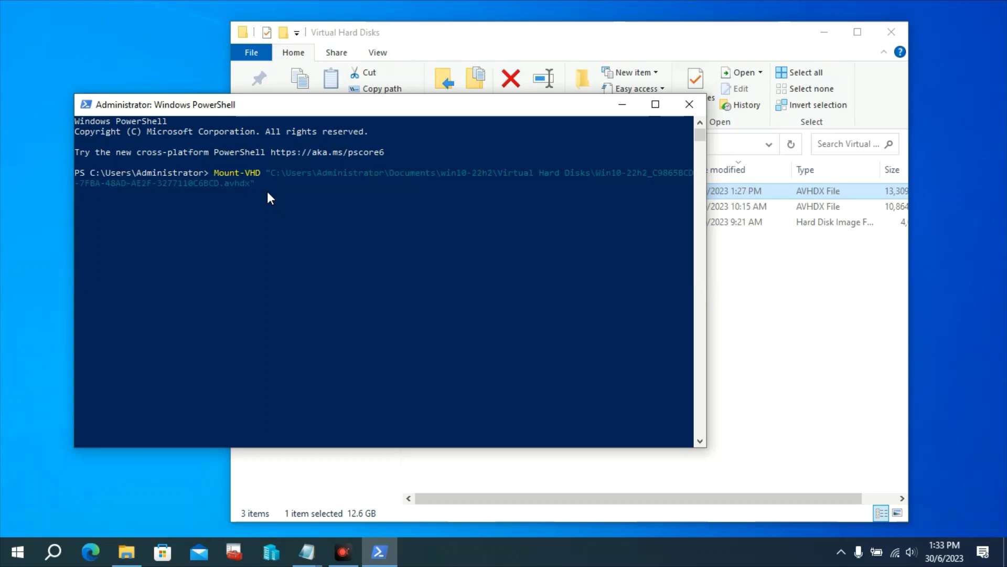
pyautogui.press('Return')
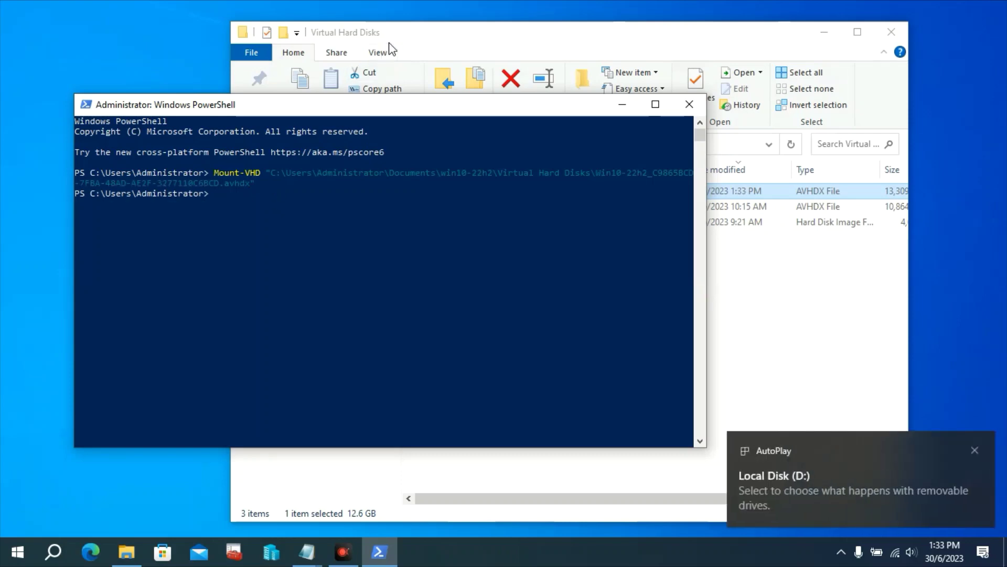
# Check the guest's Windows folders on the new Local Disk (D:), then close File Explorer
pyautogui.click(389, 45)
pyautogui.click(286, 230)
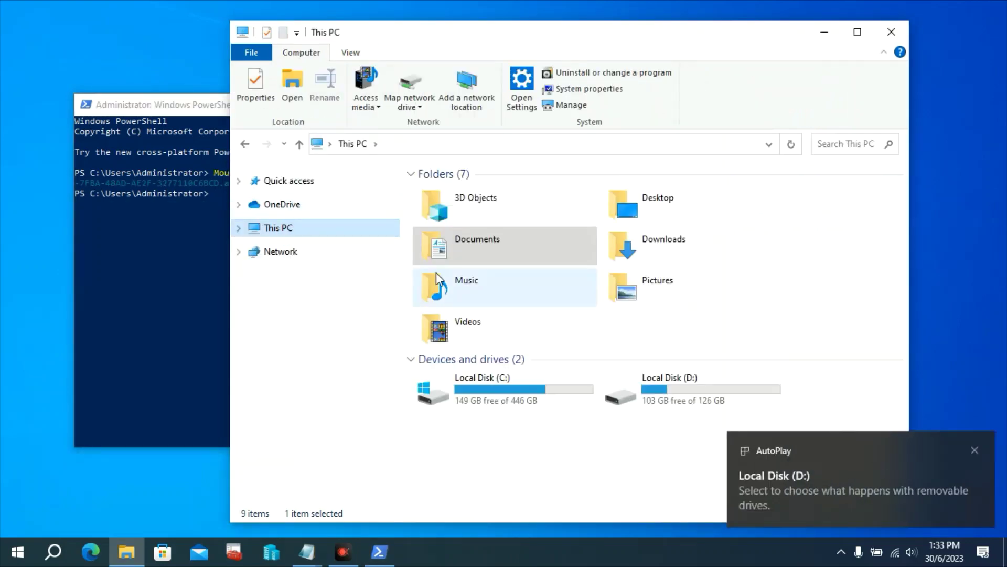
pyautogui.click(633, 392)
pyautogui.moveTo(564, 42); pyautogui.dragTo(487, 40)
pyautogui.doubleClick(612, 382)
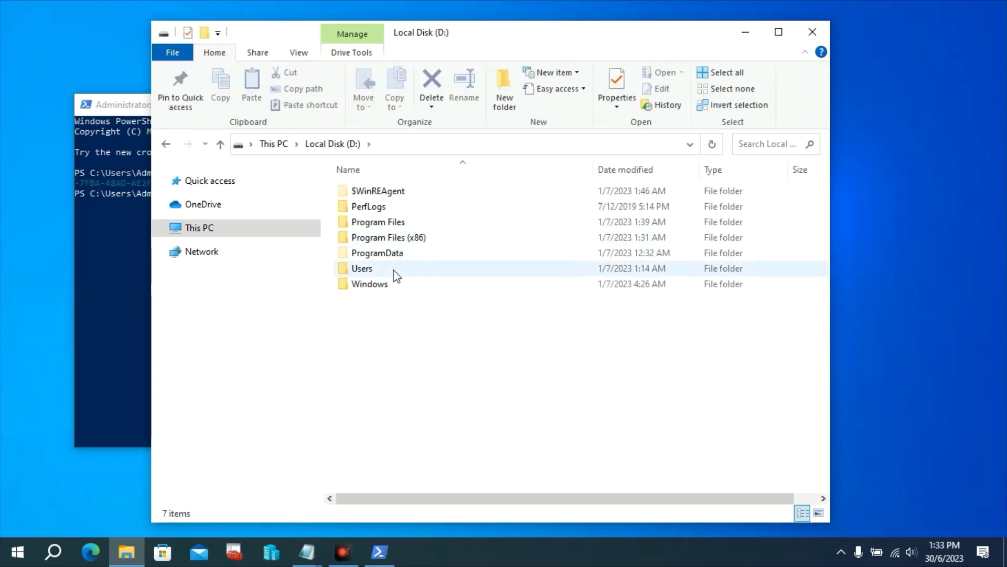
pyautogui.click(273, 144)
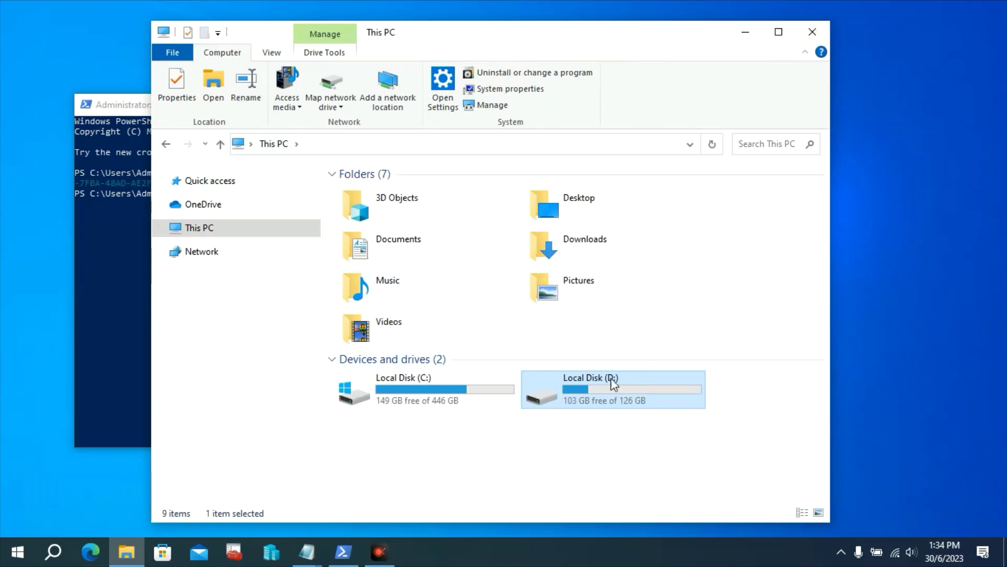
pyautogui.click(812, 31)
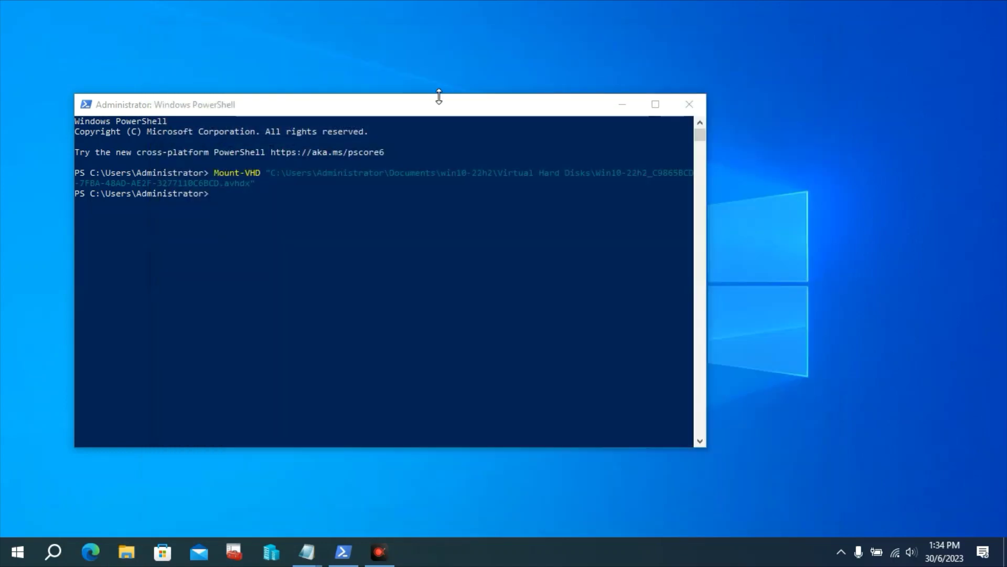
# Launch Command Prompt as administrator from a 'cmd' Start search
pyautogui.press('super')
pyautogui.write('cmd')
pyautogui.press('Right')
pyautogui.press('Down')
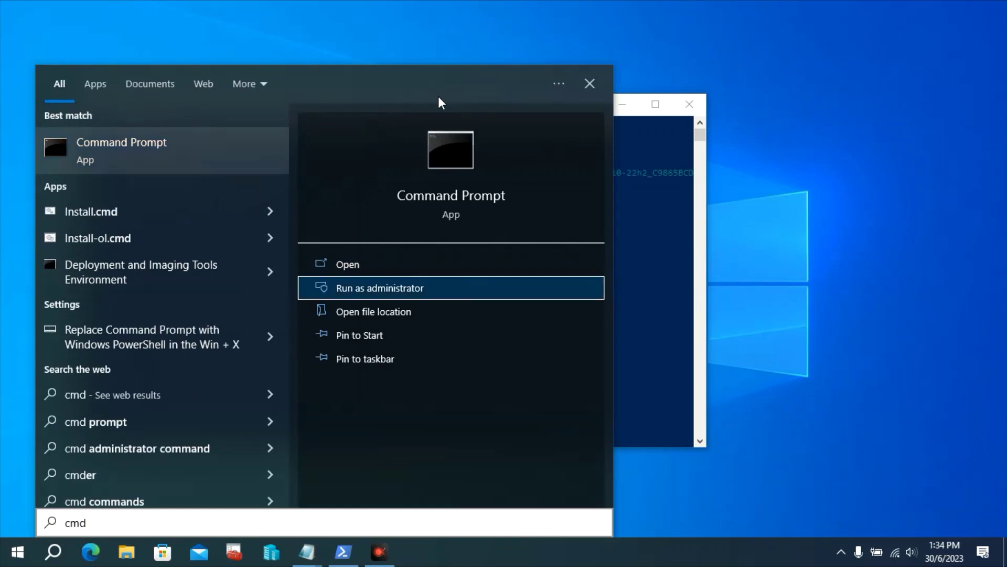
pyautogui.press('Return')
pyautogui.moveTo(440, 98); pyautogui.dragTo(579, 87)
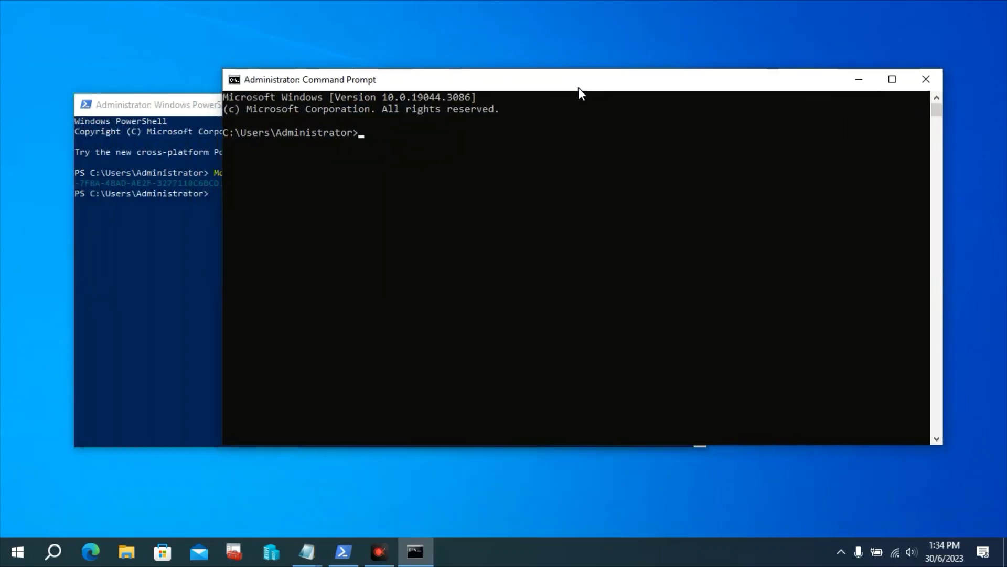
# Paste the cd command to the ADK Deployment Tools folder from the Notepad notes and run it
pyautogui.click(307, 552)
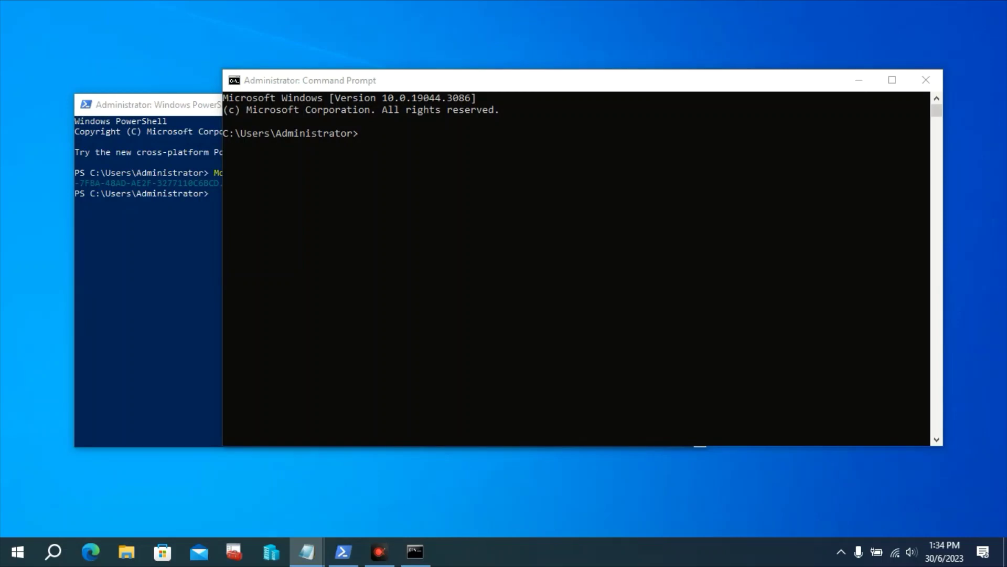
pyautogui.click(382, 78)
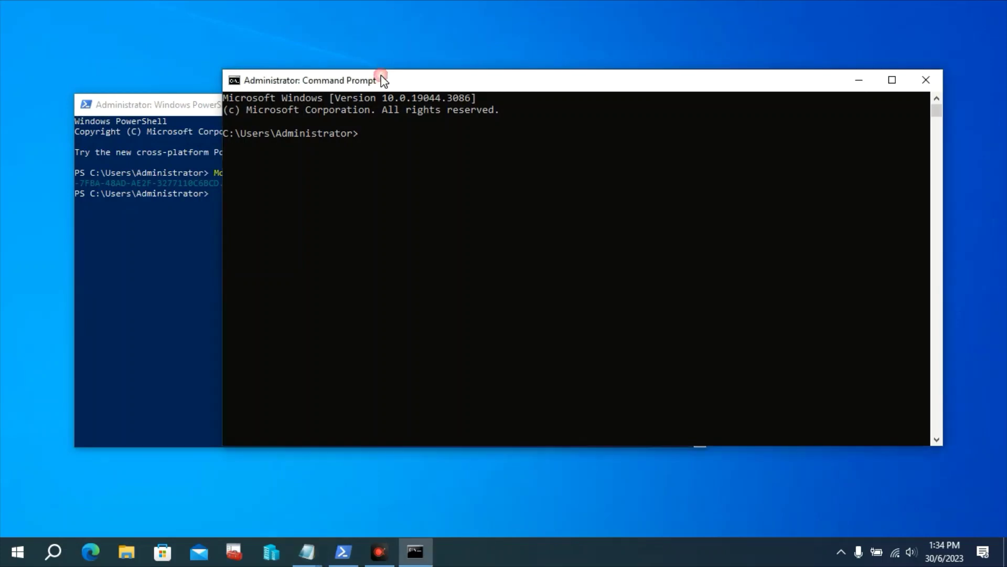
pyautogui.write('cd C:\\Program Files (x86)\\Windows Kits\\10\\Assessment and Deployment Kit\\Deployment Tools')
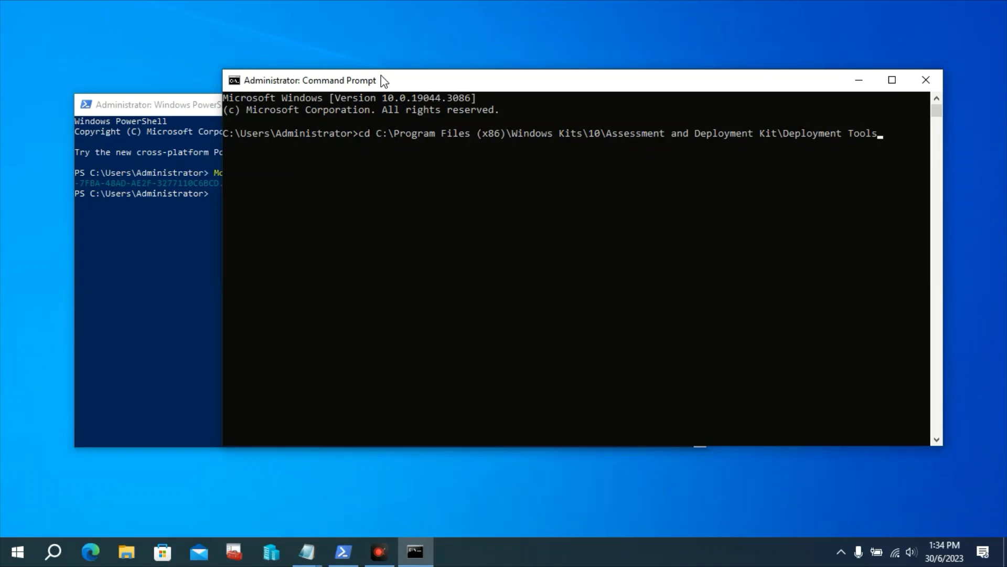
pyautogui.press('Return')
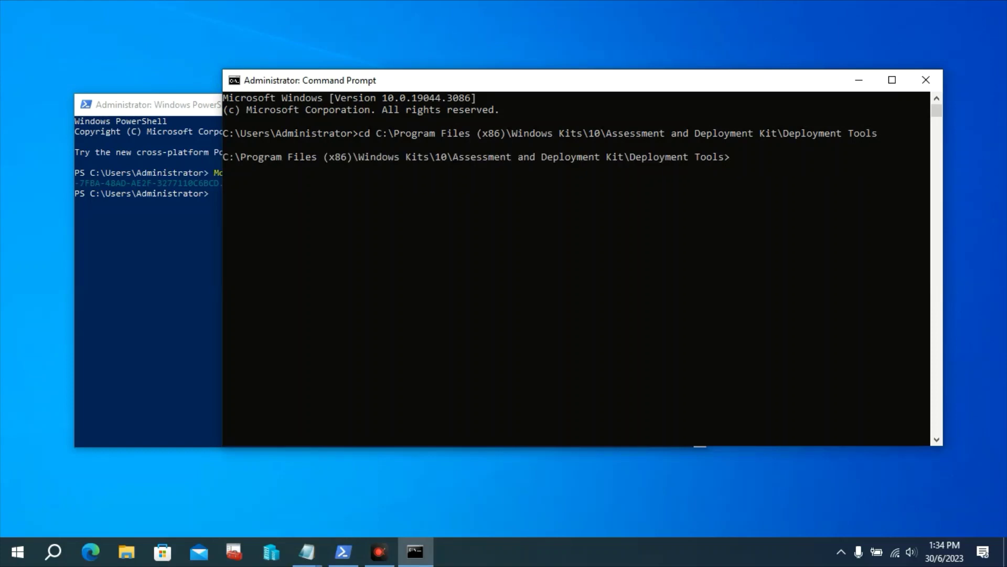
# Paste dism /capture-image for D:\ into C:\WimFiles\WIN10_22H2.wim named OSDisk, then open File Explorer
pyautogui.hotkey('alt', 'Tab')
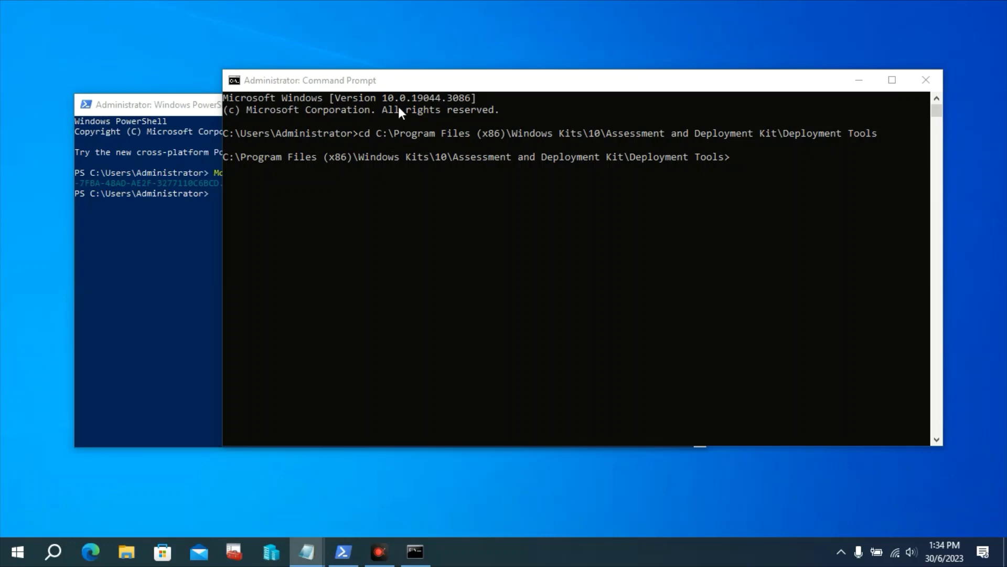
pyautogui.click(394, 87)
pyautogui.write('dism /capture-image /imagefile:C:\\WimFiles\\WIN10_22H2.wim /capturedir:D:\\ /name:OSDisk')
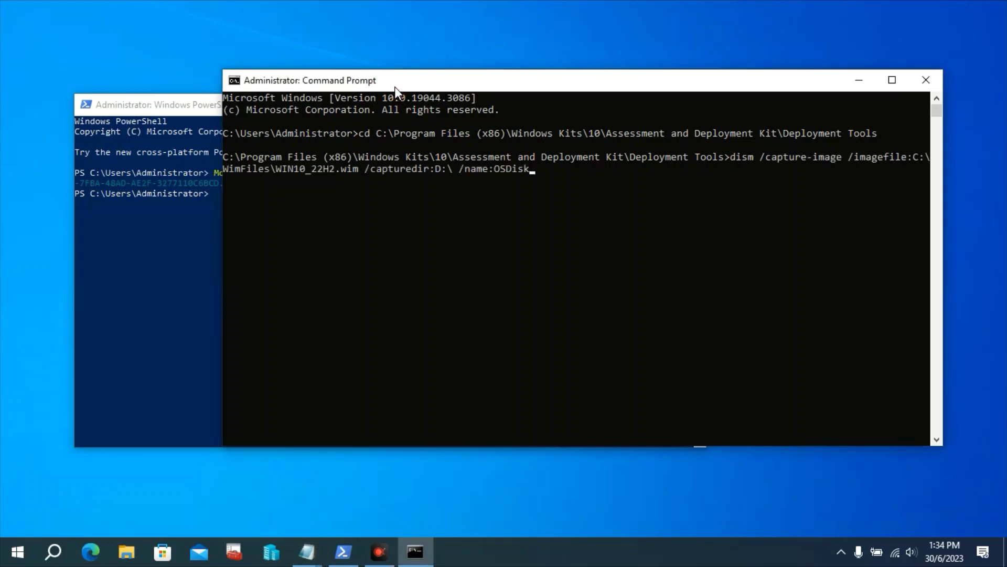
pyautogui.press('Left')
pyautogui.press('Left')
pyautogui.press('Left')
pyautogui.press('Left')
pyautogui.press('Left')
pyautogui.press('Left')
pyautogui.press('Left')
pyautogui.press('Left')
pyautogui.press('Left')
pyautogui.press('Left')
pyautogui.press('Left')
pyautogui.press('Left')
pyautogui.press('Left')
pyautogui.press('super+e')
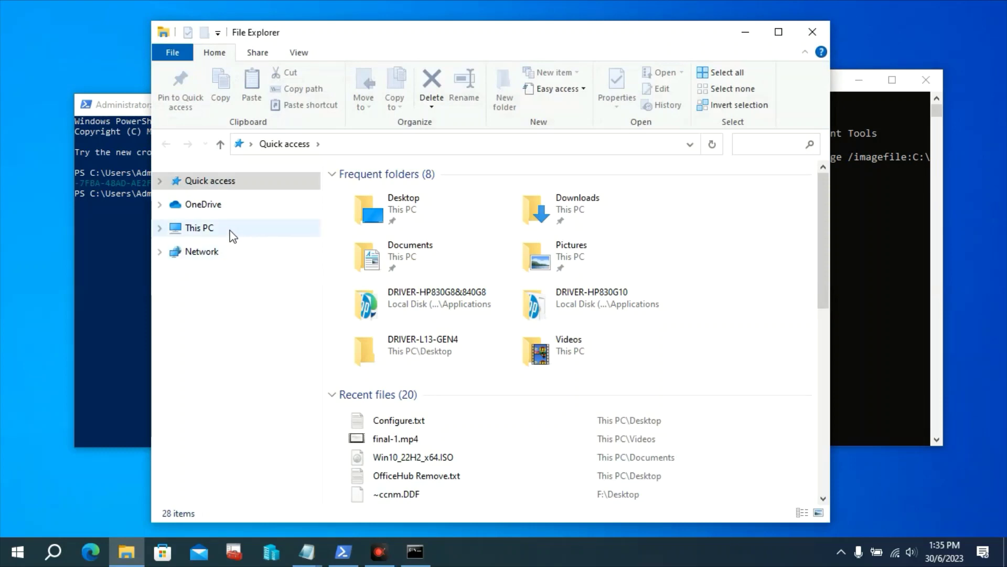
# Confirm D: is mounted, start the DISM capture, and snap Command Prompt to the left half
pyautogui.click(231, 231)
pyautogui.click(607, 382)
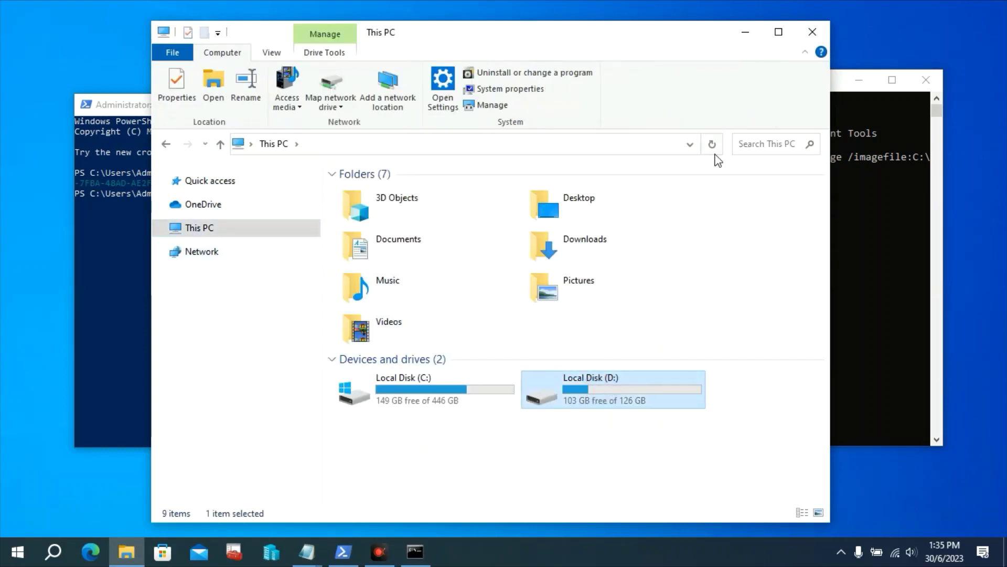
pyautogui.click(746, 32)
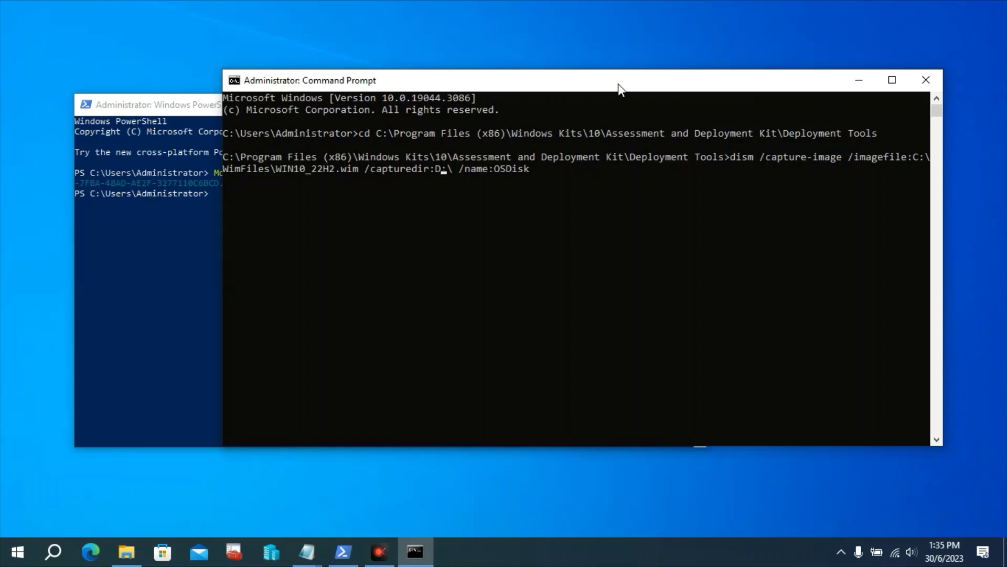
pyautogui.press('Return')
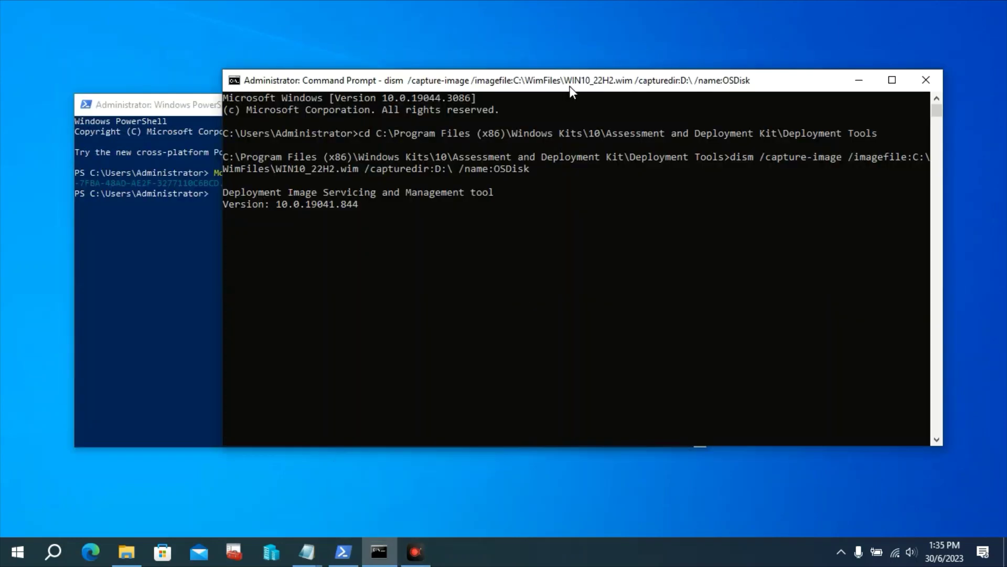
pyautogui.moveTo(571, 87); pyautogui.dragTo(1, 262)
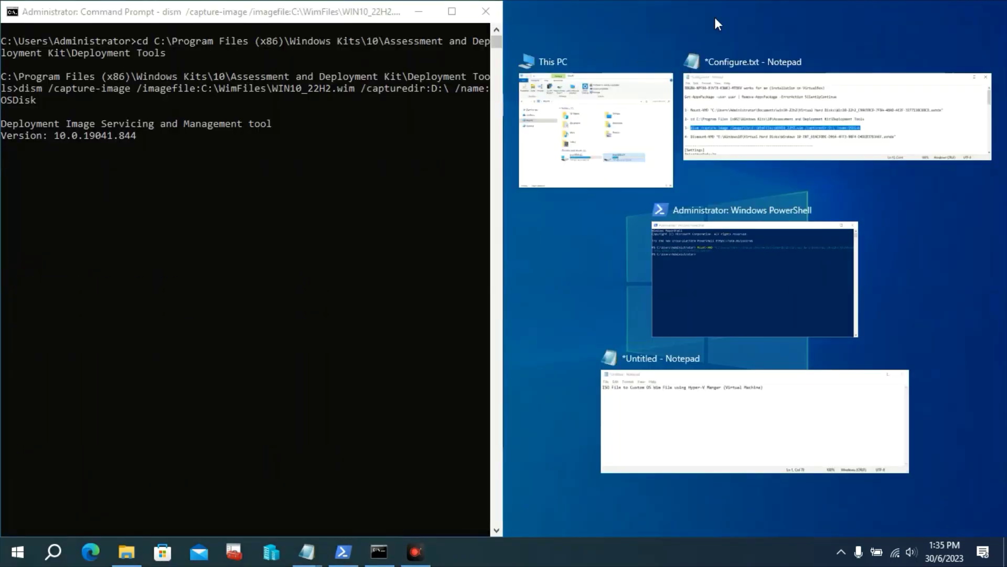
# Open Local Disk (C:) in File Explorer and snap it to the right half beside the capture
pyautogui.click(717, 24)
pyautogui.click(574, 107)
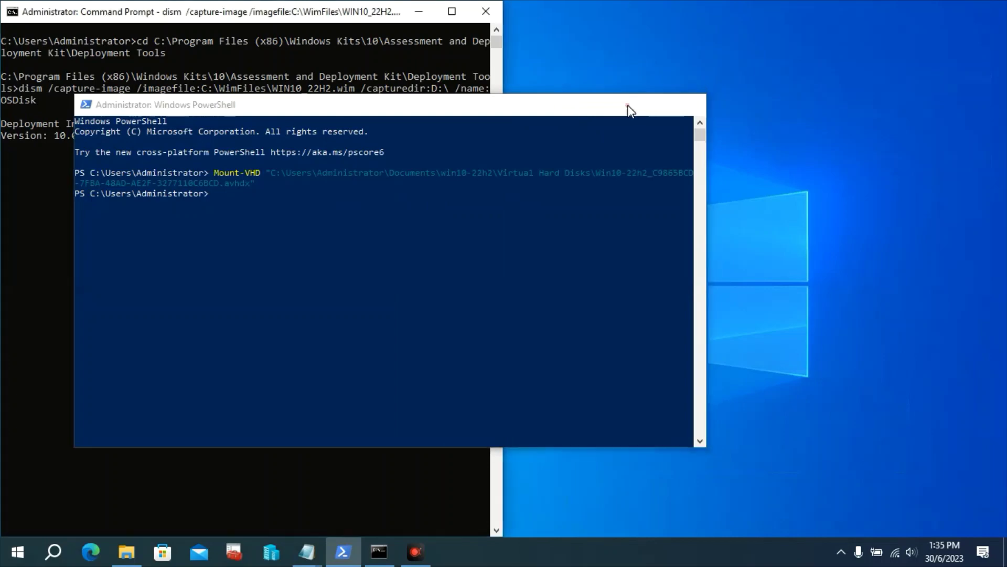
pyautogui.click(629, 110)
pyautogui.click(127, 552)
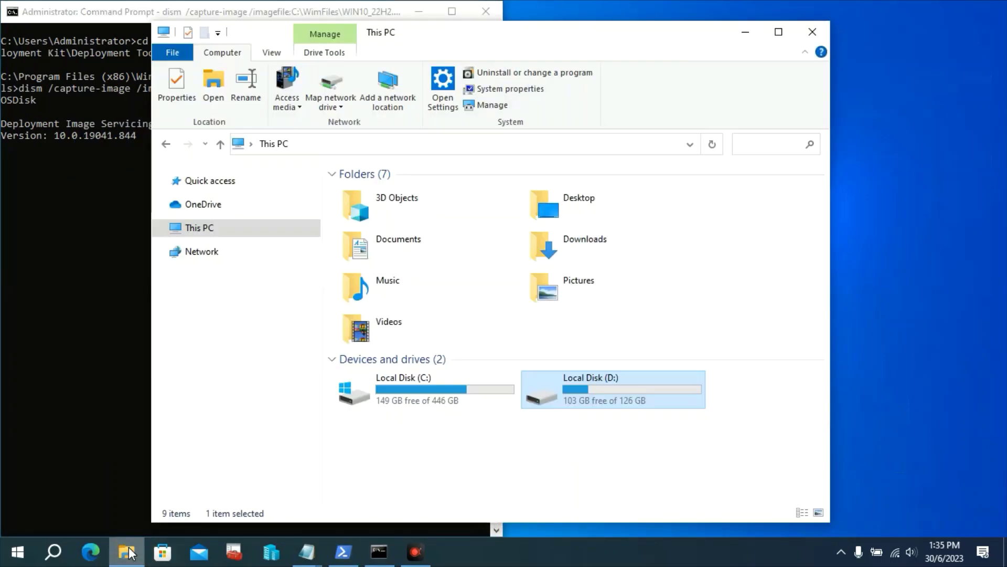
pyautogui.doubleClick(427, 392)
pyautogui.moveTo(425, 31); pyautogui.dragTo(600, 44)
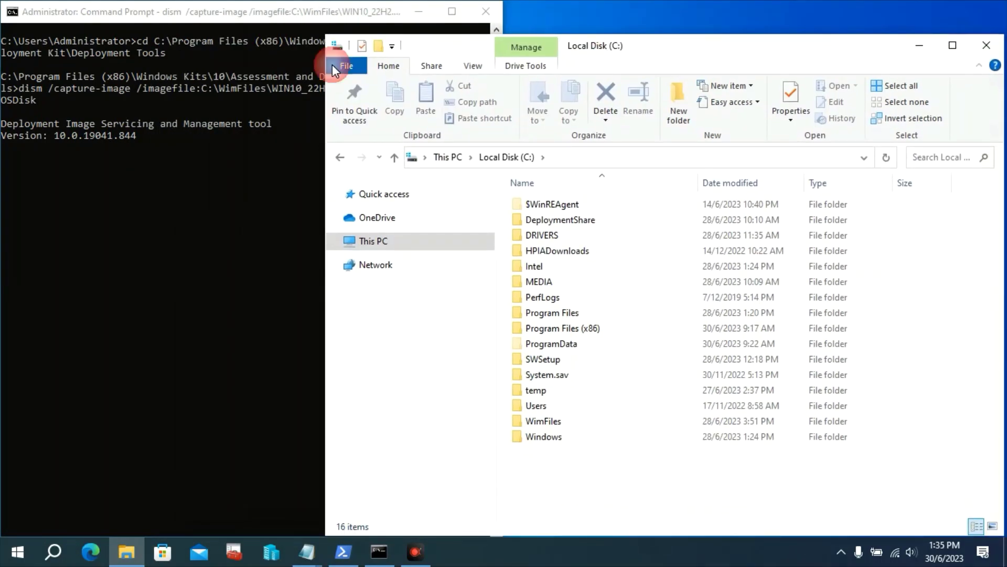
pyautogui.click(220, 92)
pyautogui.moveTo(208, 89); pyautogui.dragTo(232, 86)
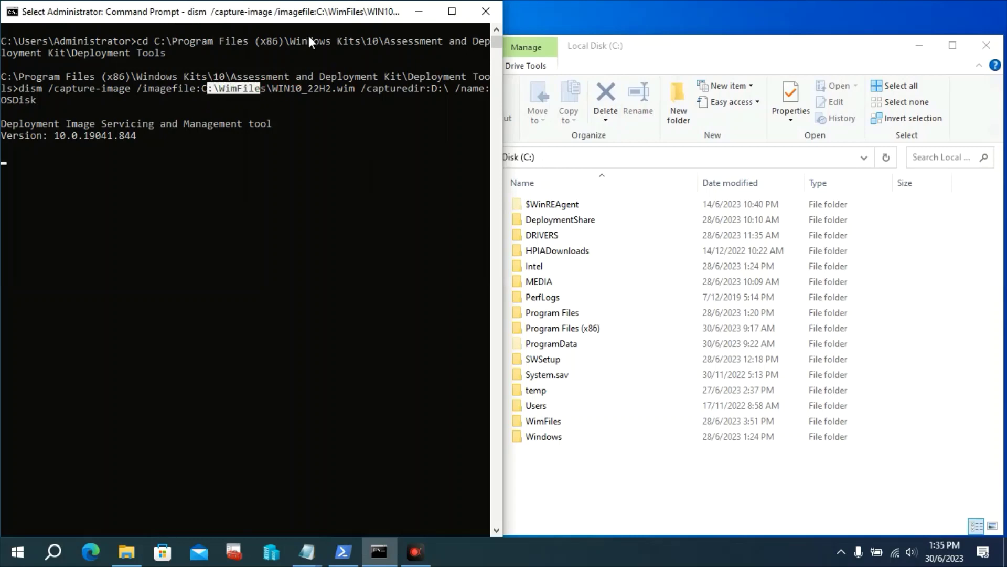
pyautogui.rightClick(373, 135)
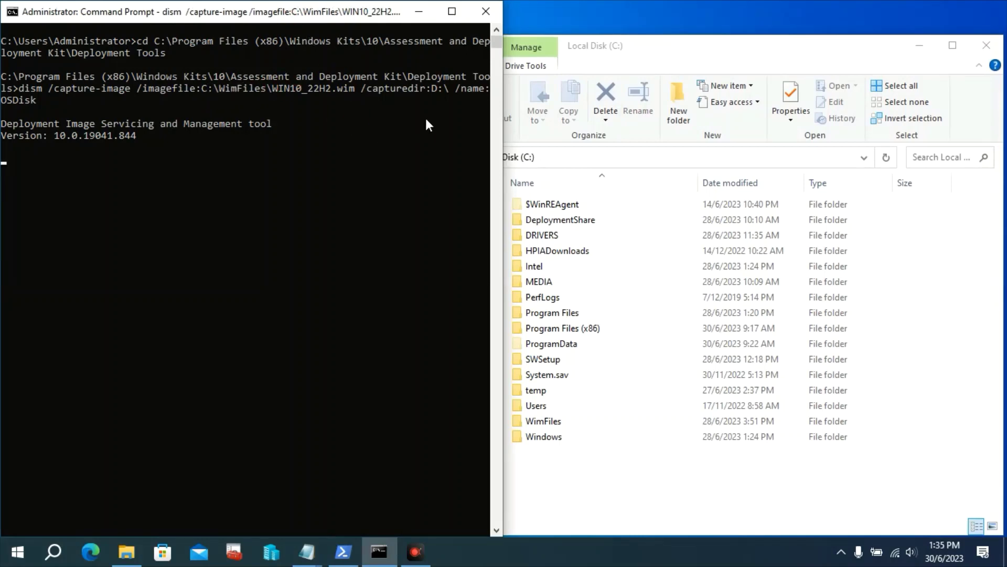
pyautogui.click(652, 55)
pyautogui.moveTo(653, 55); pyautogui.dragTo(1005, 58)
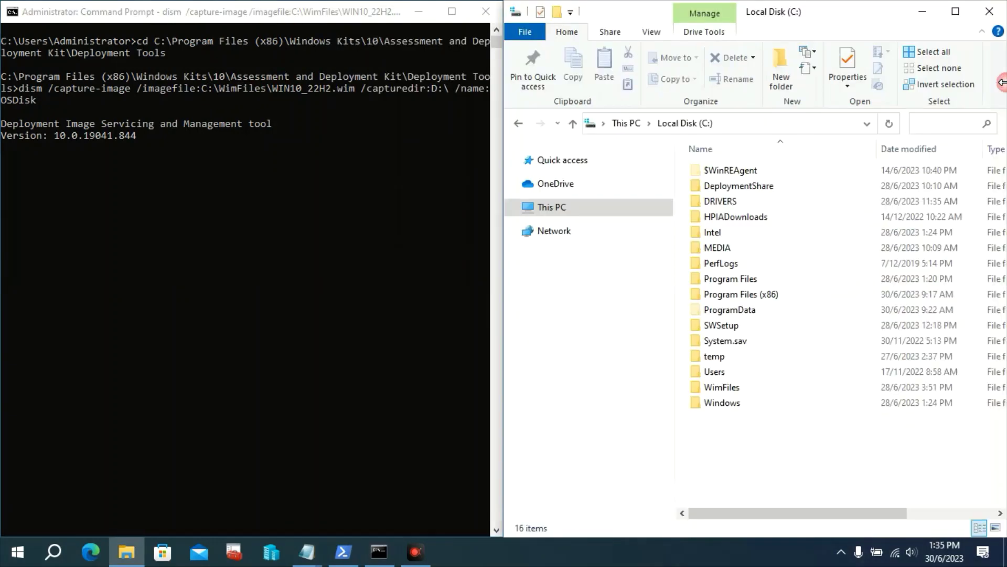
pyautogui.doubleClick(725, 387)
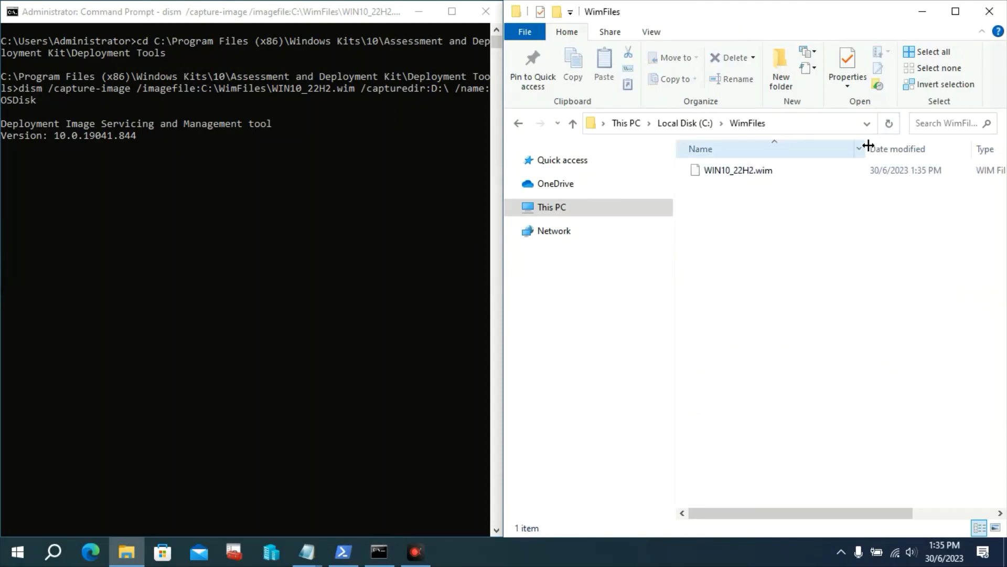
pyautogui.moveTo(875, 149); pyautogui.dragTo(815, 148)
pyautogui.moveTo(920, 148); pyautogui.dragTo(908, 148)
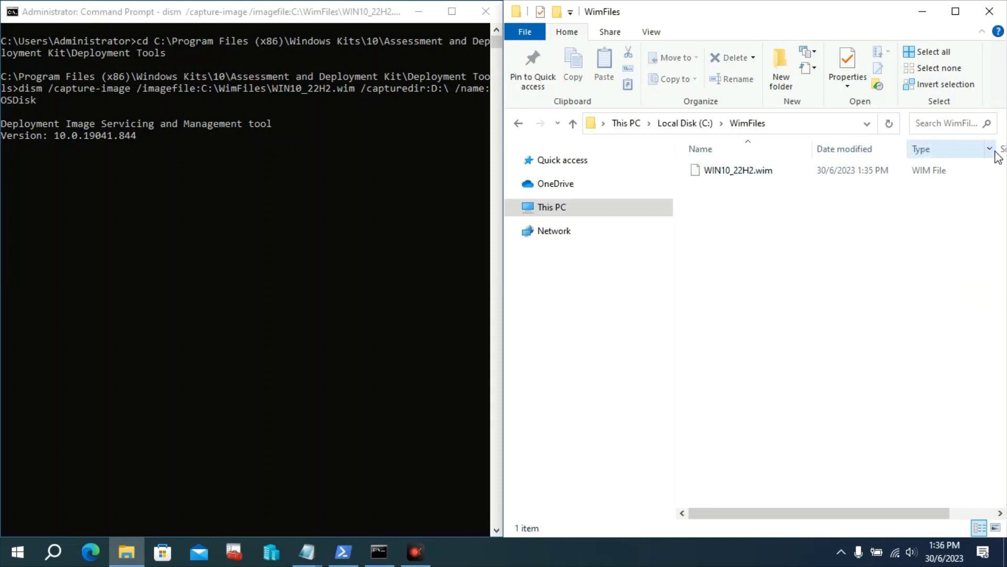
pyautogui.moveTo(502, 219); pyautogui.dragTo(407, 221)
pyautogui.moveTo(900, 149); pyautogui.dragTo(873, 148)
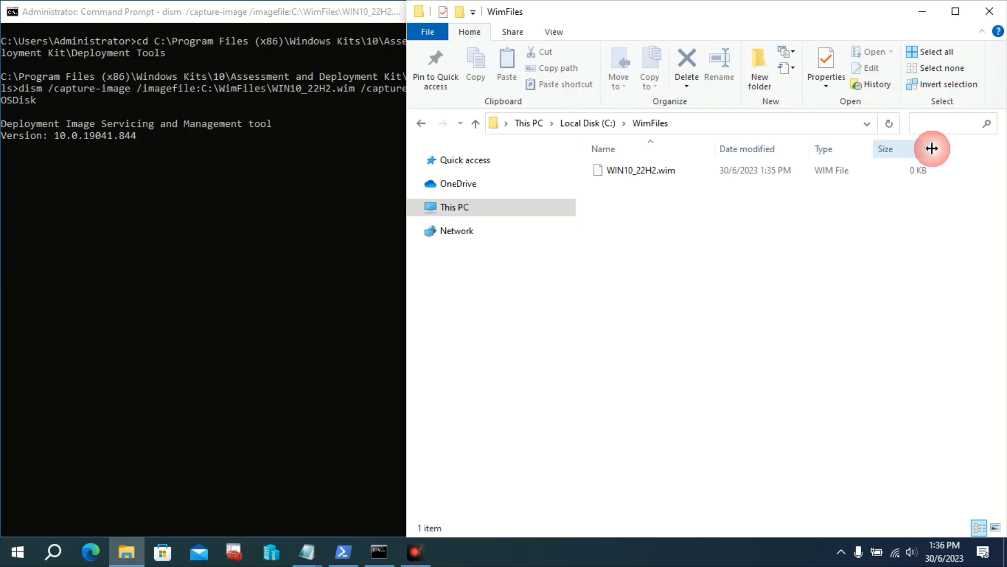
pyautogui.click(700, 175)
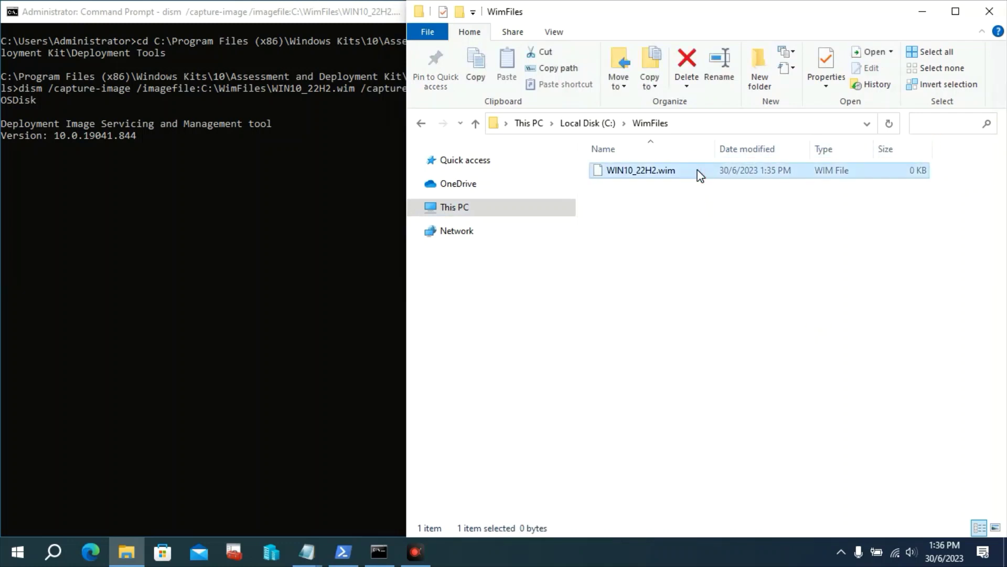
pyautogui.click(361, 18)
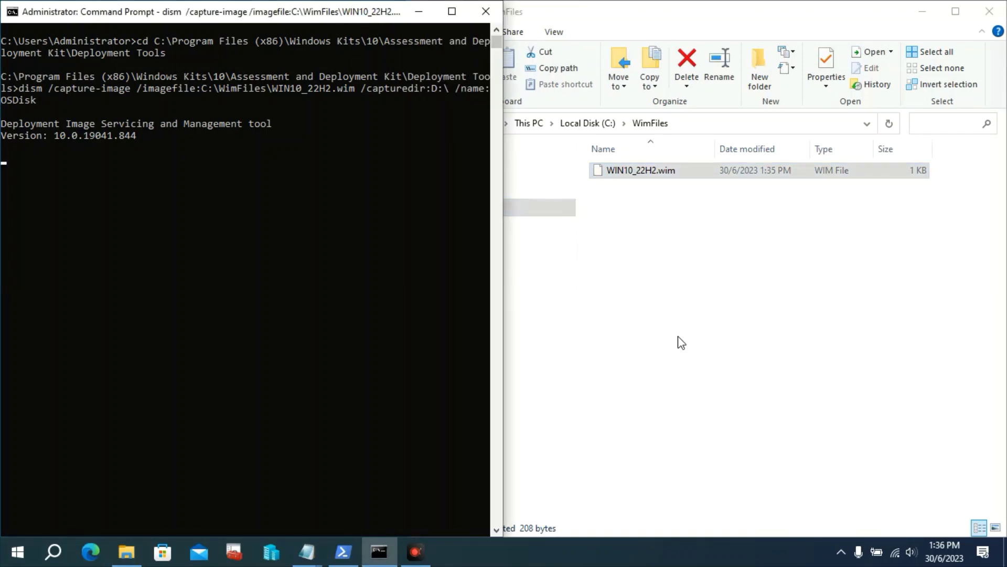
pyautogui.click(951, 506)
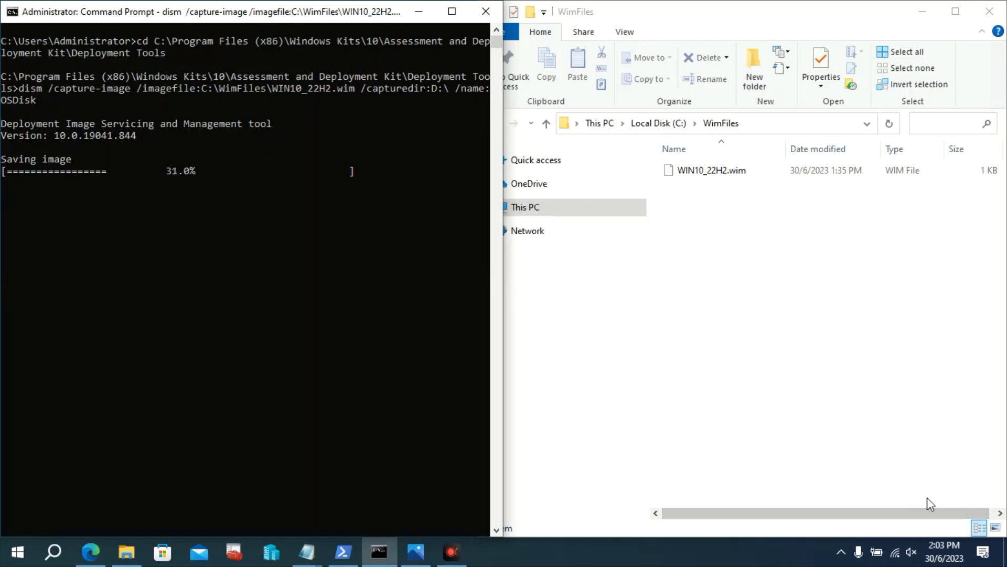
# Verify DISM reports the image capture completed successfully at 100%
pyautogui.click(677, 497)
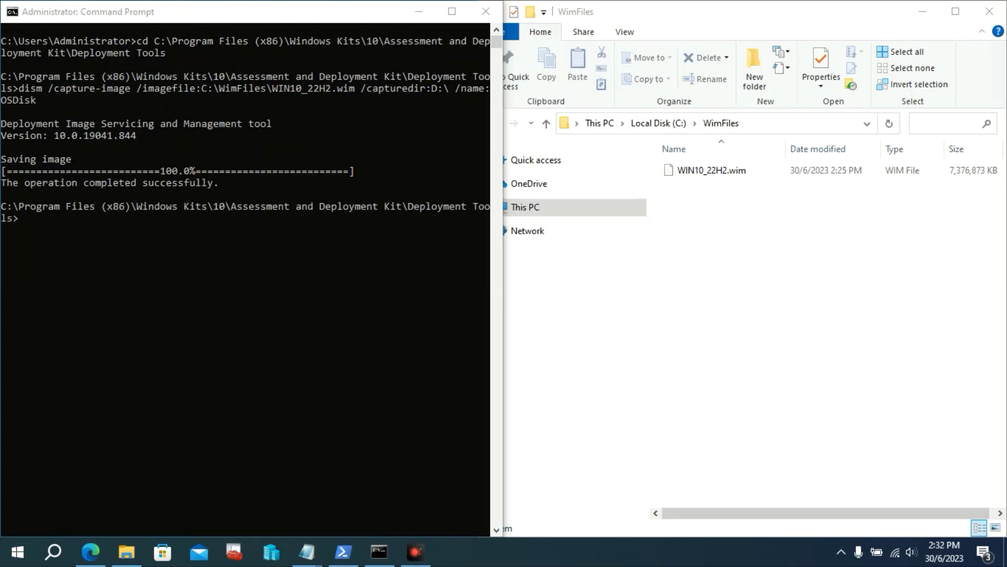
pyautogui.click(337, 17)
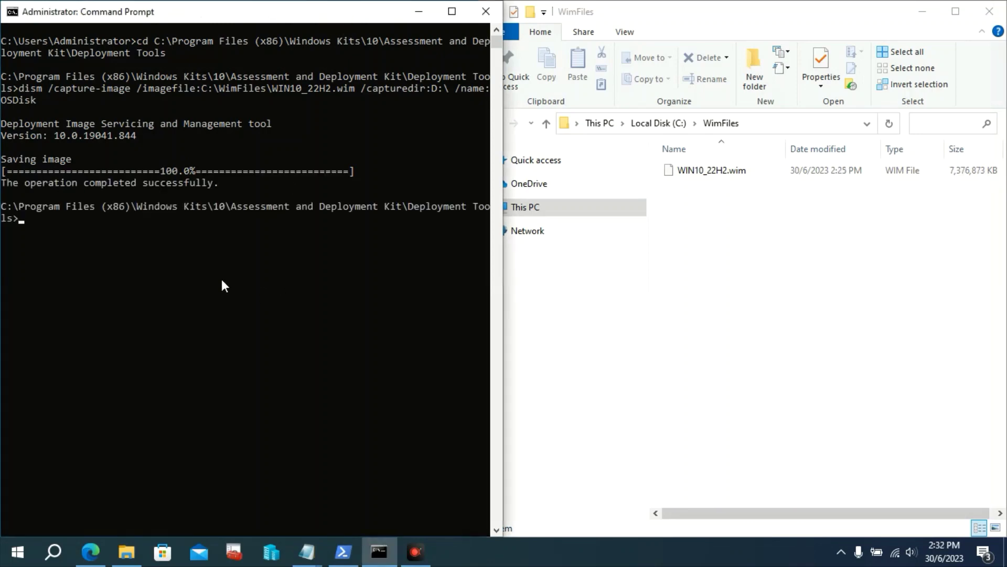
pyautogui.moveTo(153, 182); pyautogui.dragTo(168, 175)
pyautogui.click(317, 276)
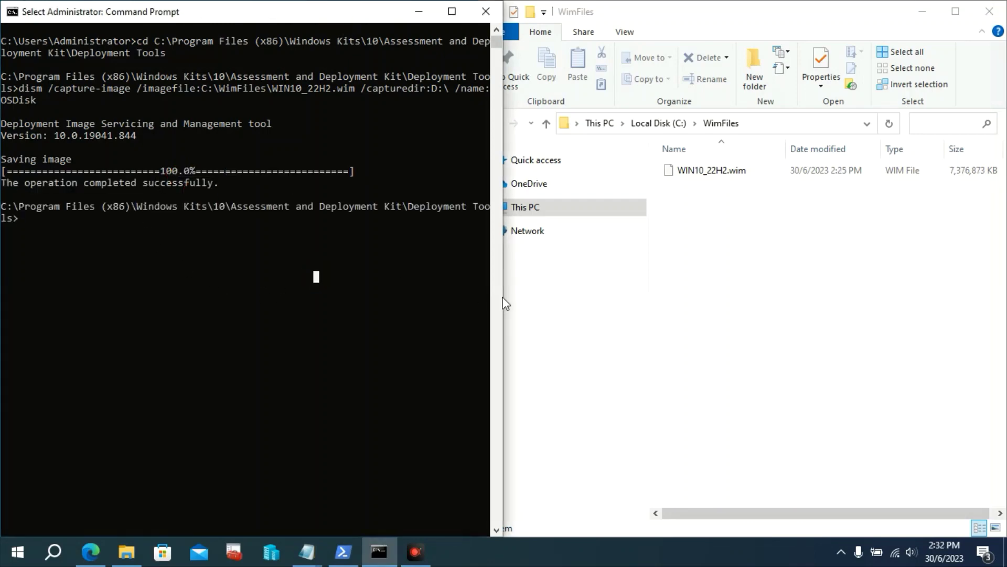
# Check WIN10_22H2.wim is 7.03 GB in Properties, close the WimFiles window, and recentre Command Prompt
pyautogui.click(821, 209)
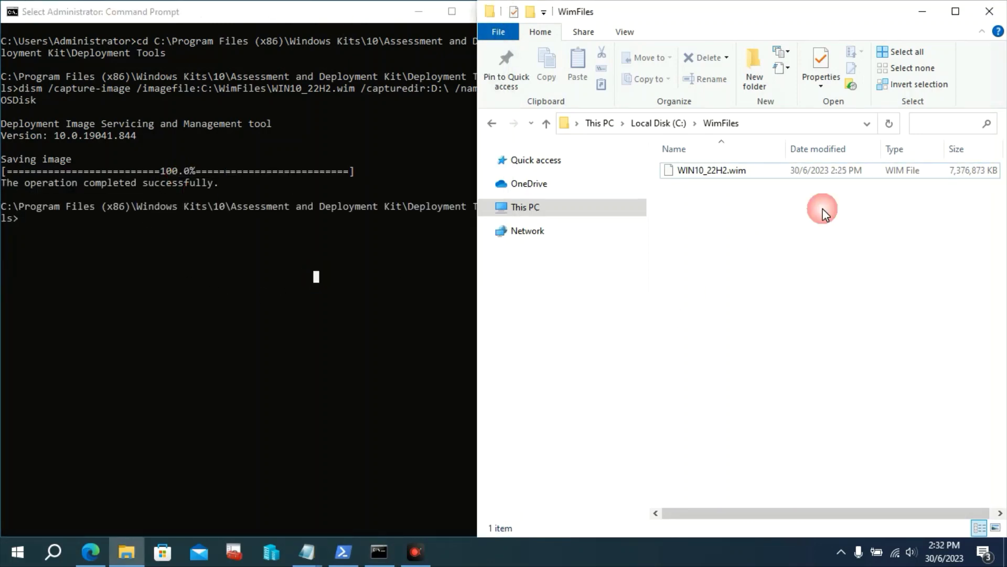
pyautogui.rightClick(877, 174)
pyautogui.click(857, 362)
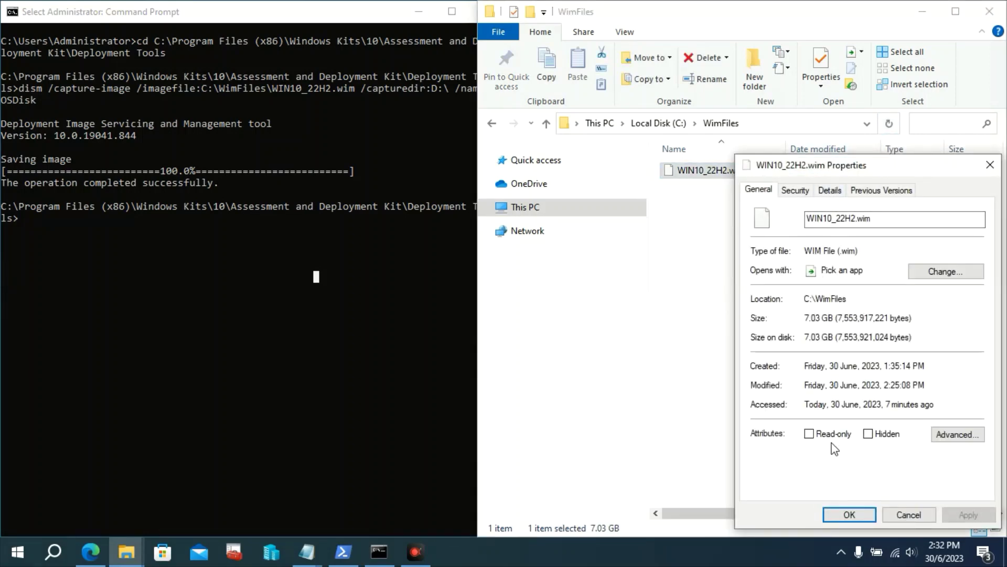
pyautogui.click(847, 513)
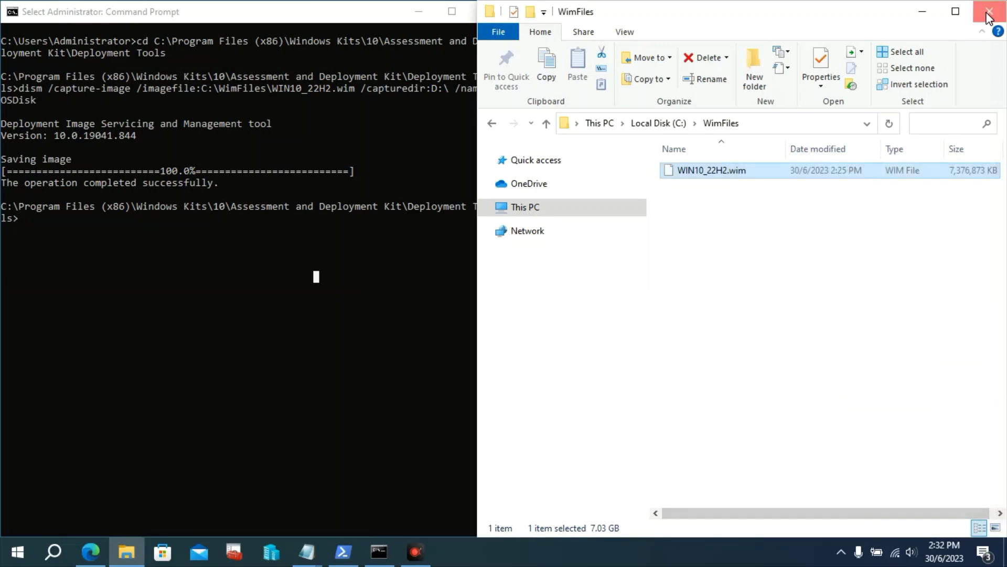
pyautogui.click(989, 11)
pyautogui.moveTo(332, 20); pyautogui.dragTo(723, 67)
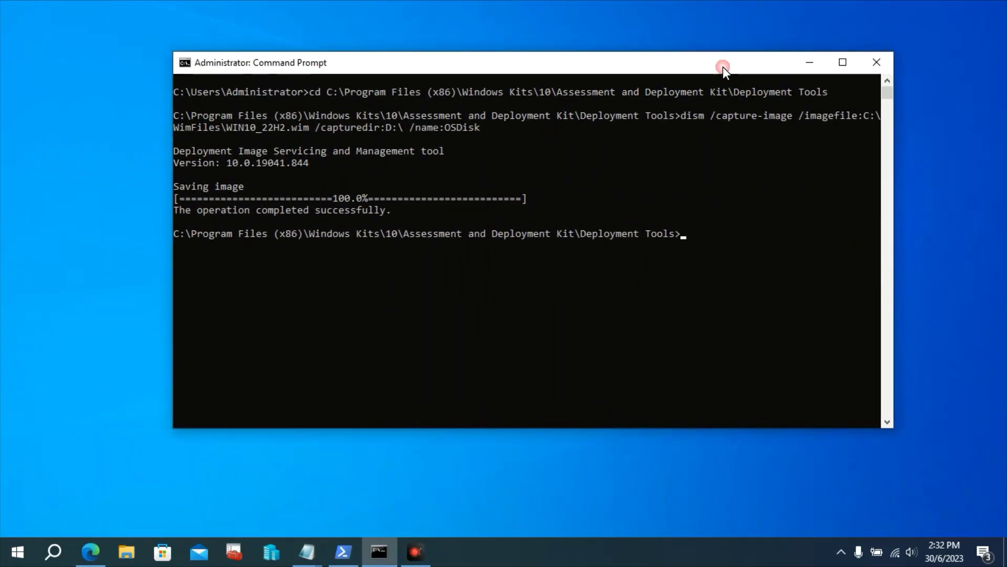
# Exit Command Prompt and show This PC with Local Disk (D:) still mounted
pyautogui.write('exit')
pyautogui.press('Return')
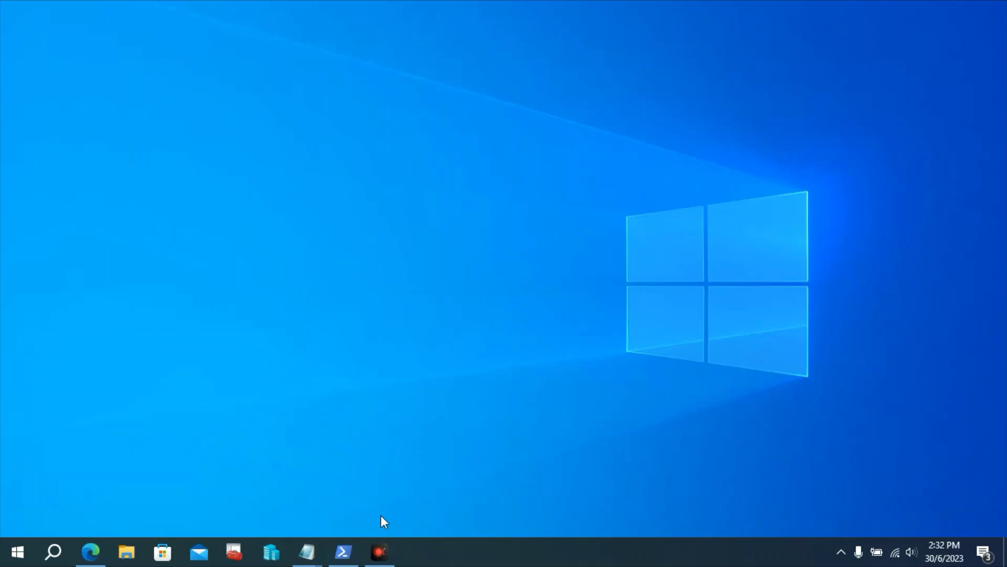
pyautogui.click(343, 552)
pyautogui.moveTo(516, 112); pyautogui.dragTo(581, 116)
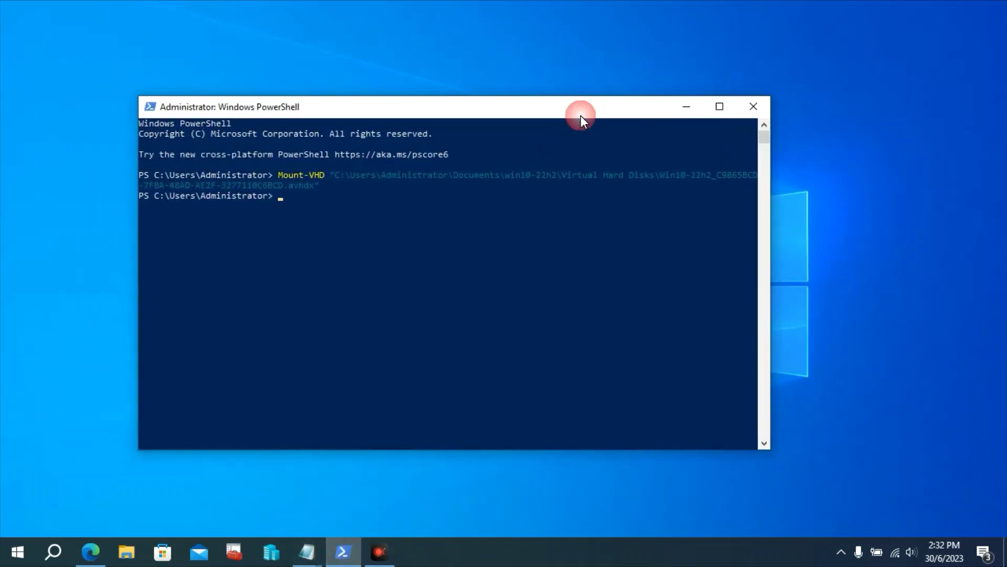
pyautogui.click(126, 552)
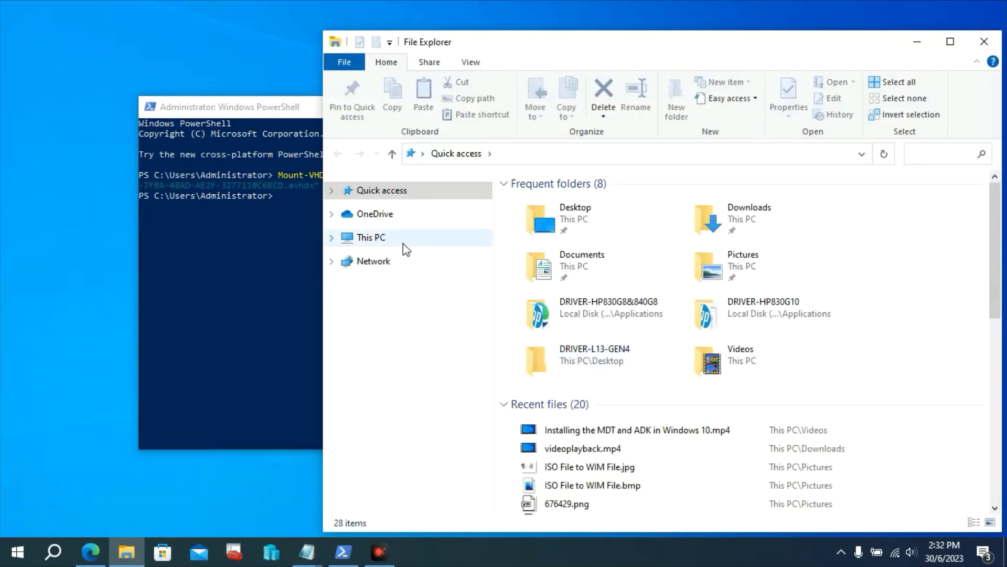
pyautogui.click(374, 237)
pyautogui.click(780, 415)
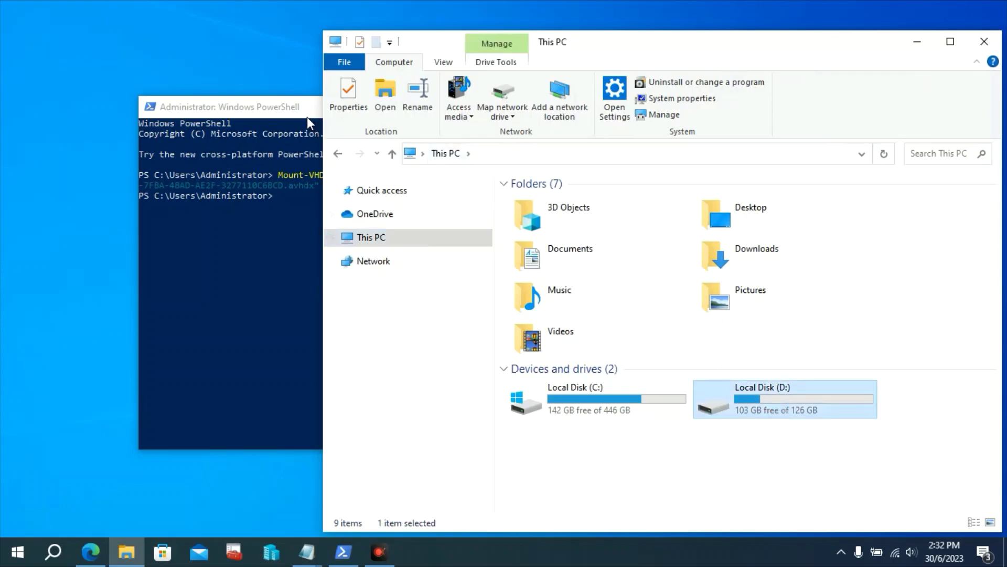
# Recall the Mount-VHD command in PowerShell and change it to Dismount-VHD
pyautogui.moveTo(307, 111); pyautogui.dragTo(246, 102)
pyautogui.press('Up')
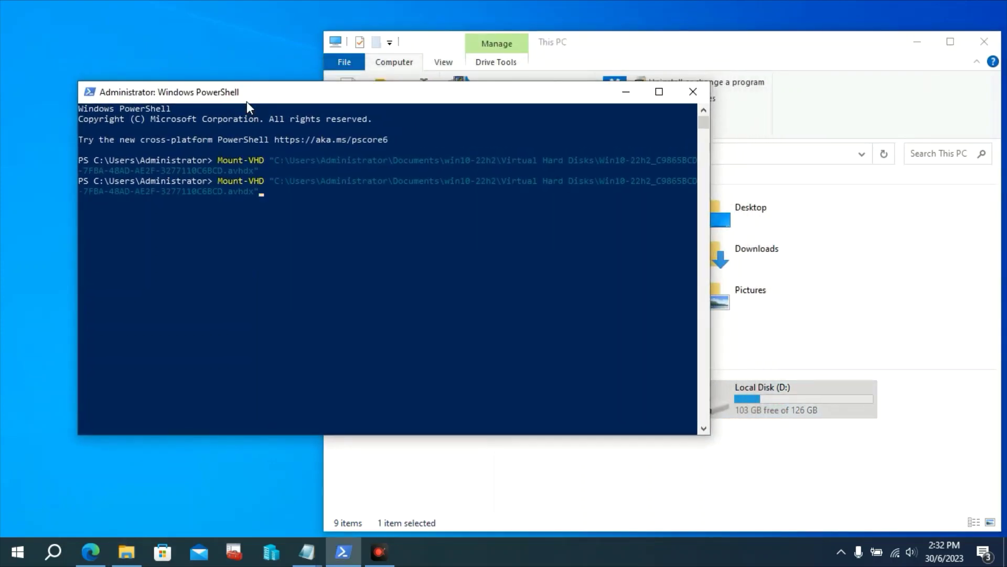
pyautogui.press('Left')
pyautogui.press('Left')
pyautogui.press('Left')
pyautogui.press('Left')
pyautogui.press('Left')
pyautogui.press('Left')
pyautogui.press('Left')
pyautogui.press('Left')
pyautogui.press('Left')
pyautogui.press('Left')
pyautogui.press('Left')
pyautogui.press('Left')
pyautogui.press('Left')
pyautogui.press('Left')
pyautogui.press('Left')
pyautogui.press('Left')
pyautogui.press('Left')
pyautogui.press('Left')
pyautogui.press('Left')
pyautogui.press('Left')
pyautogui.hotkey('ctrl', 'Left')
pyautogui.hotkey('ctrl', 'Left')
pyautogui.hotkey('ctrl', 'Left')
pyautogui.hotkey('ctrl', 'Left')
pyautogui.hotkey('ctrl', 'Left')
pyautogui.hotkey('ctrl', 'Left')
pyautogui.hotkey('ctrl', 'Left')
pyautogui.moveTo(403, 91); pyautogui.dragTo(408, 90)
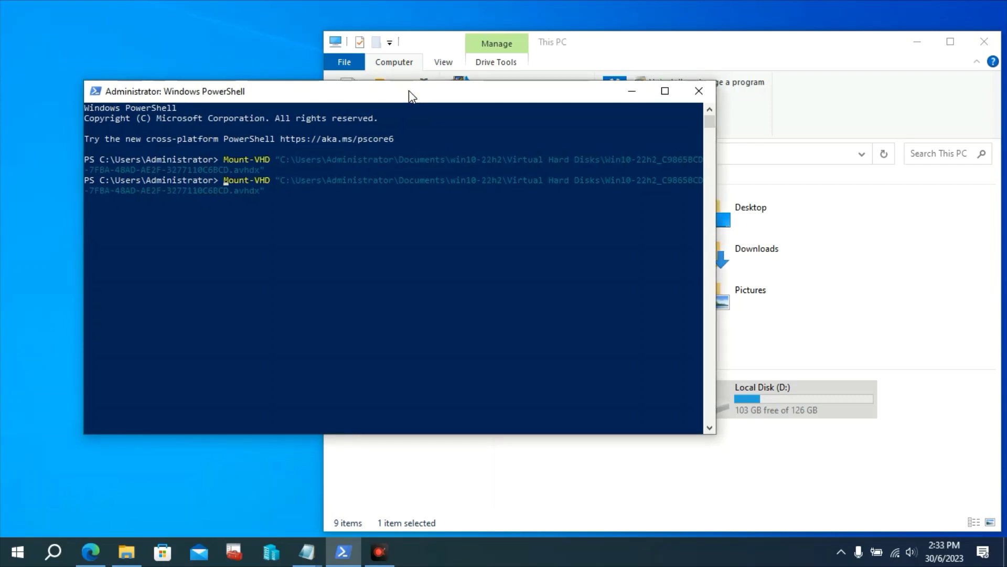
pyautogui.write('Dis')
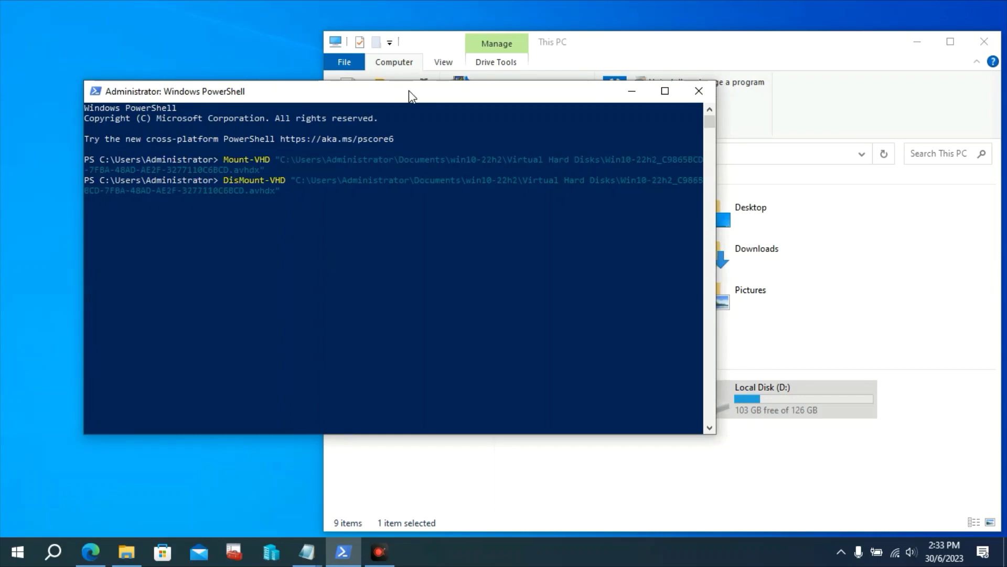
pyautogui.moveTo(409, 90); pyautogui.dragTo(402, 91)
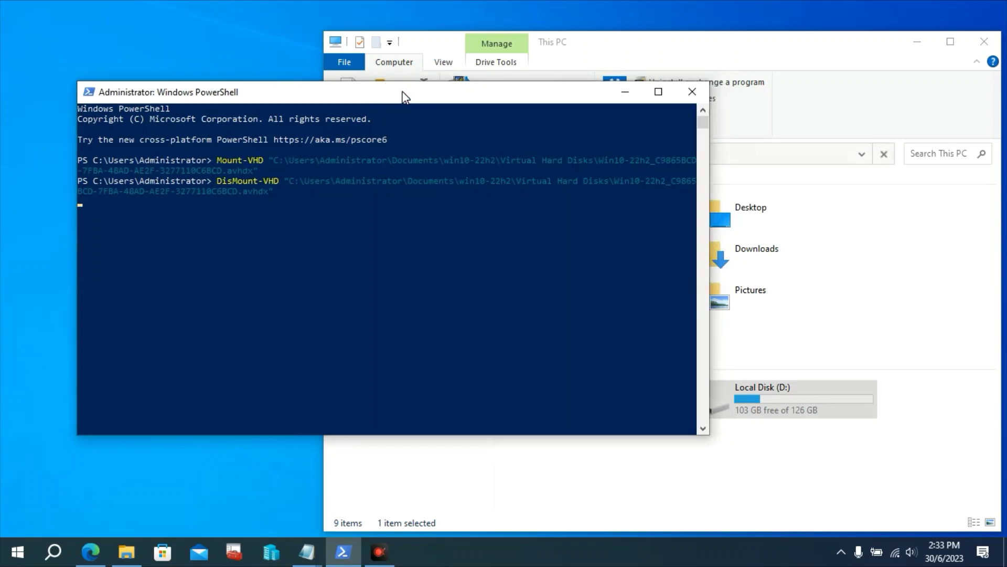
pyautogui.click(599, 46)
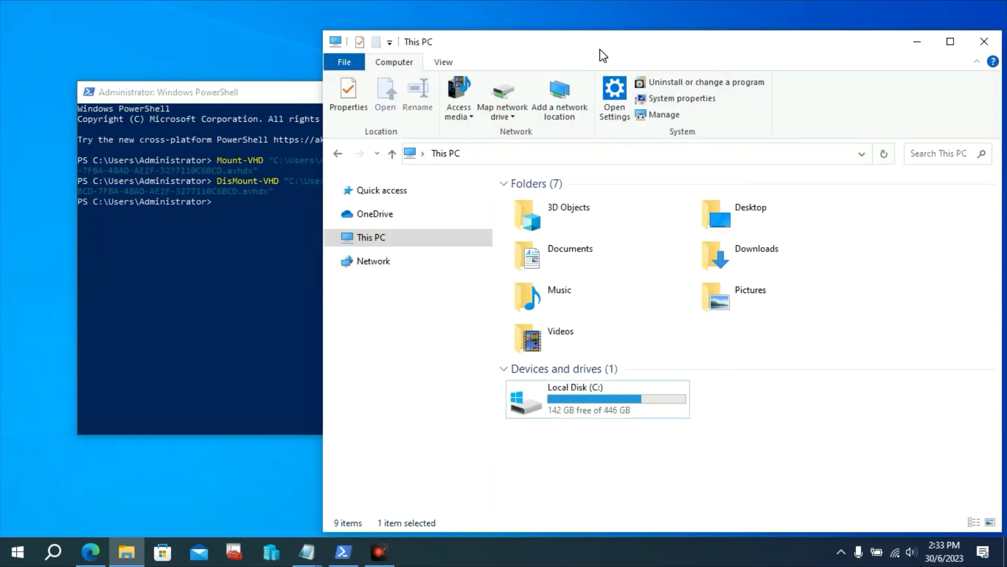
# Confirm D: is gone from This PC and exit PowerShell
pyautogui.click(879, 153)
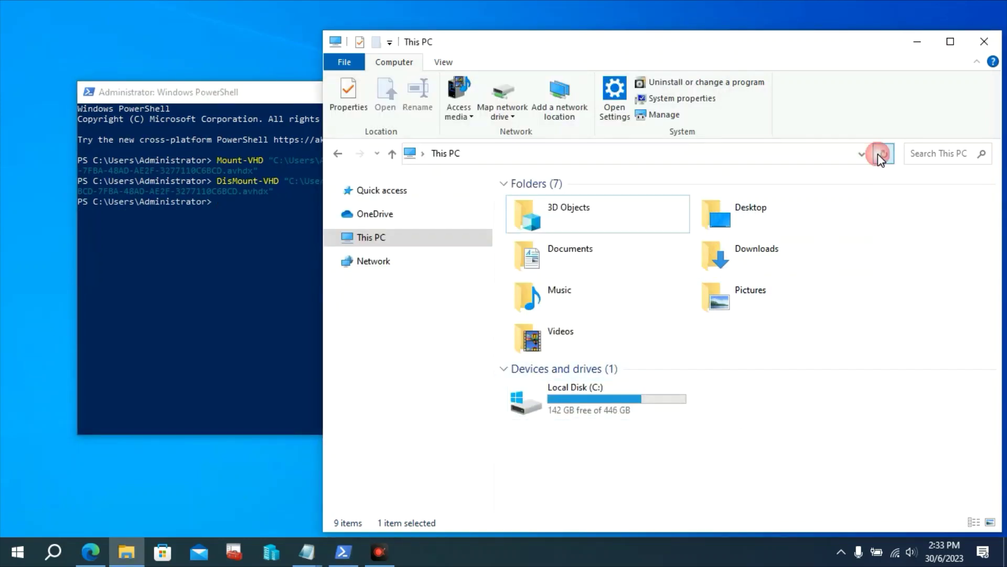
pyautogui.click(308, 93)
pyautogui.write('ex')
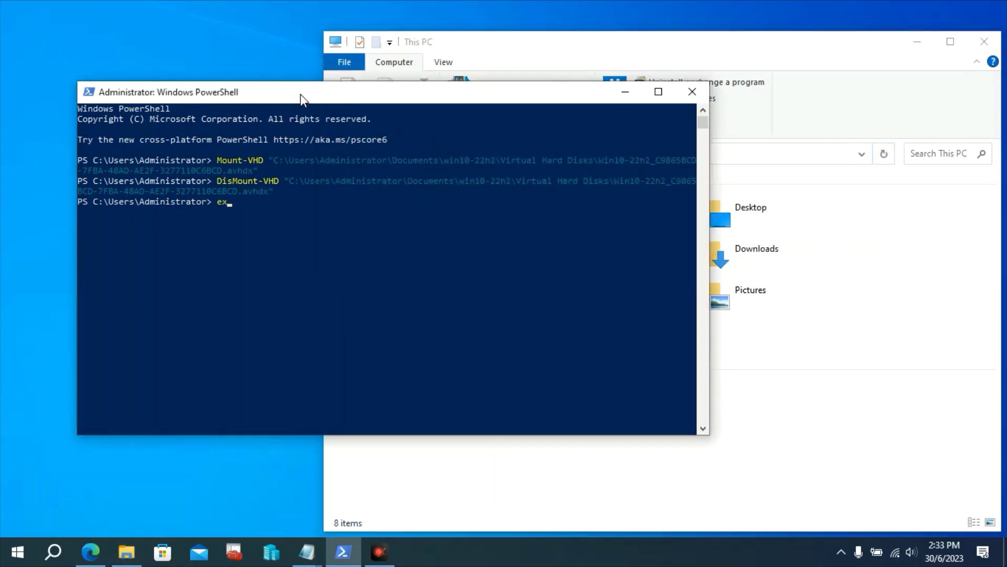
pyautogui.write('it')
pyautogui.press('Return')
# Open C:\WimFiles and check WIN10_22H2.wim is 7,376,873 KB
pyautogui.moveTo(477, 45); pyautogui.dragTo(340, 26)
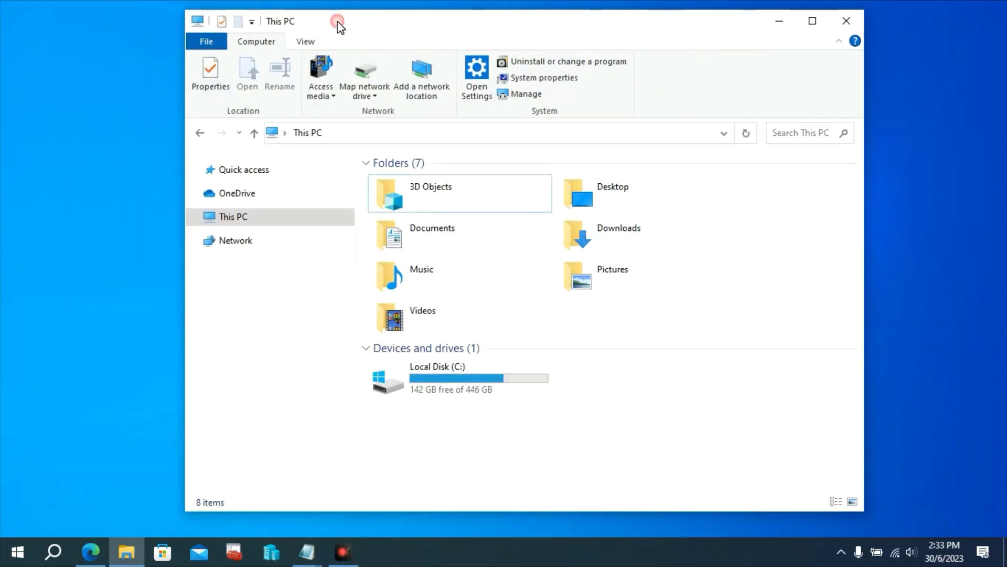
pyautogui.doubleClick(516, 383)
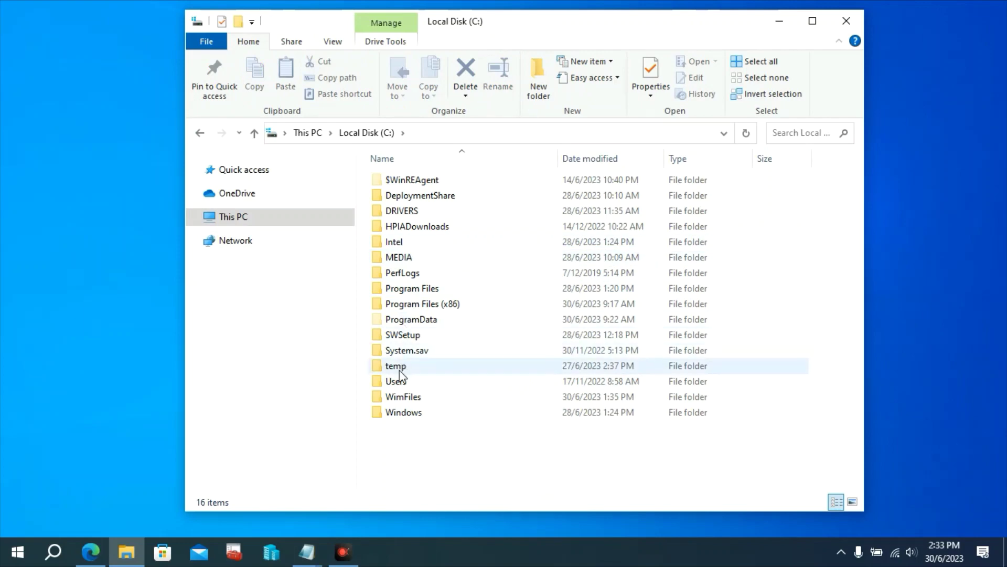
pyautogui.doubleClick(401, 396)
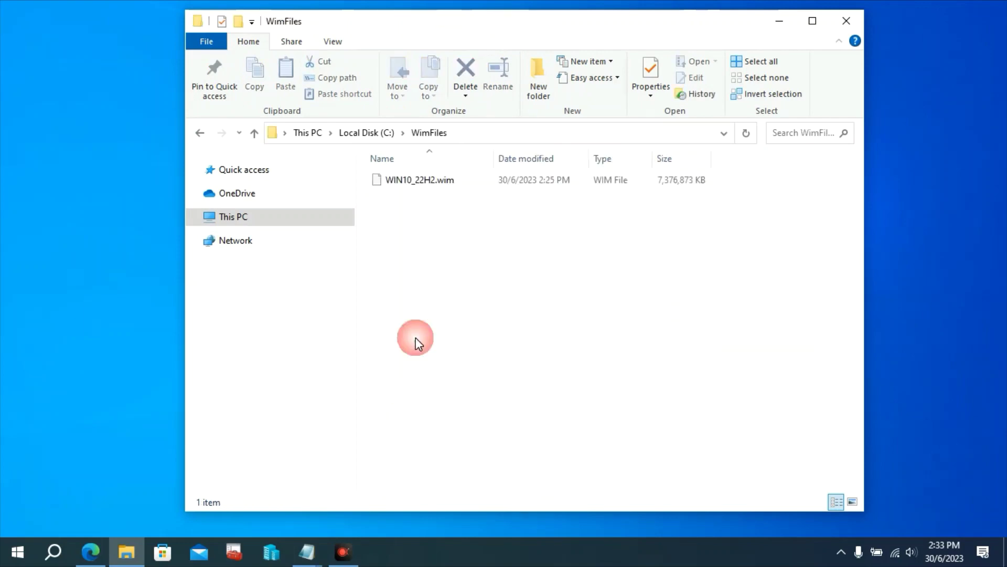
pyautogui.click(457, 179)
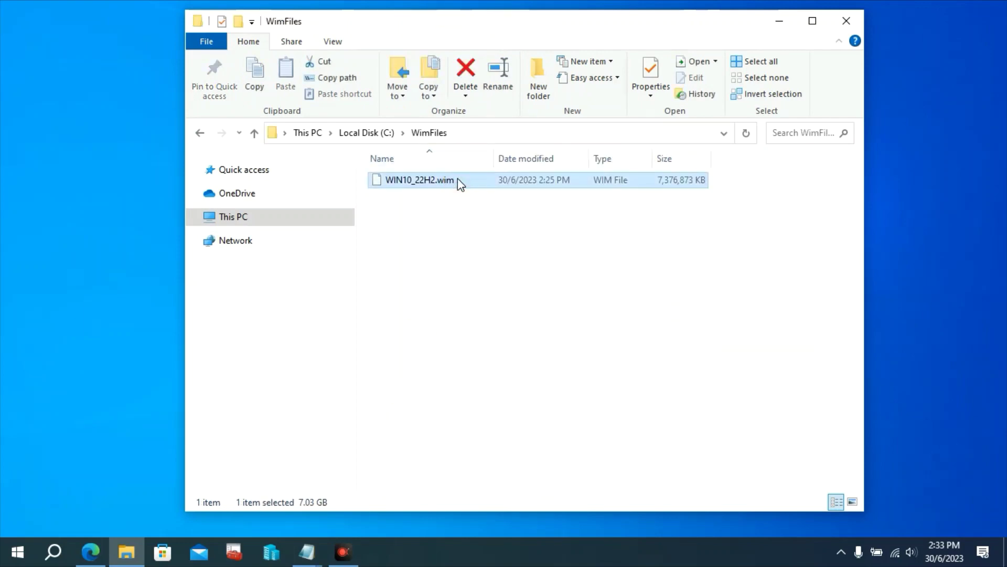
pyautogui.click(974, 492)
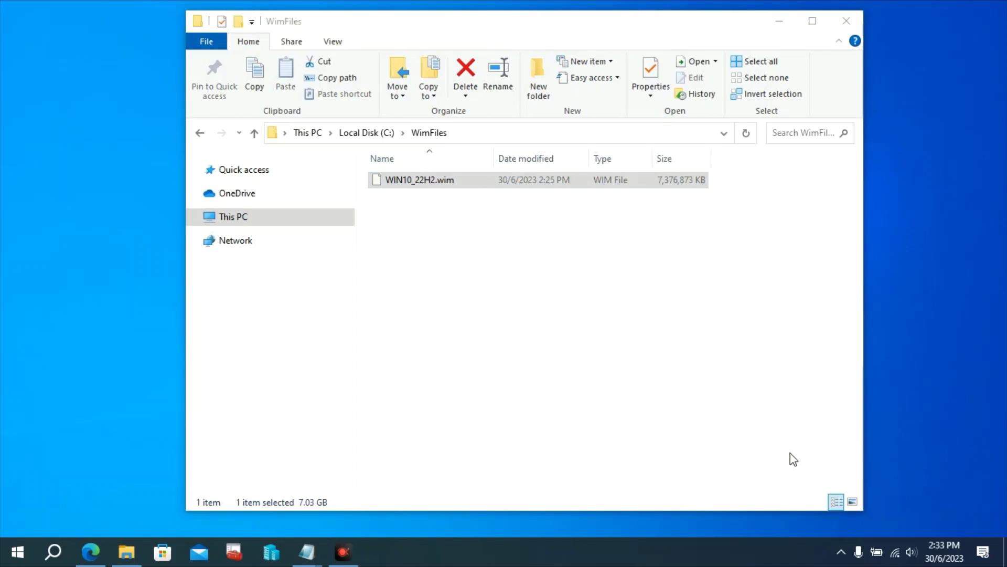
pyautogui.click(708, 488)
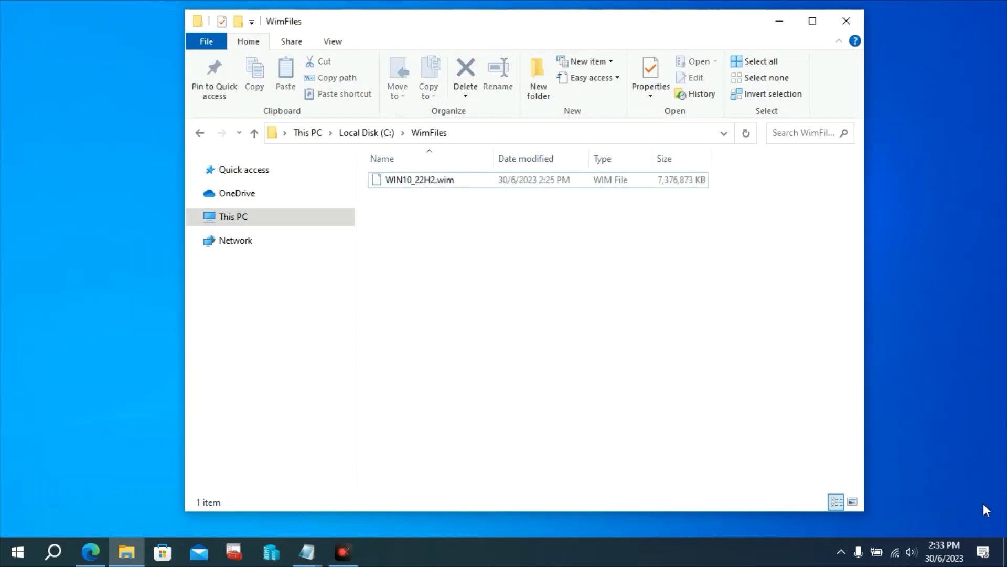